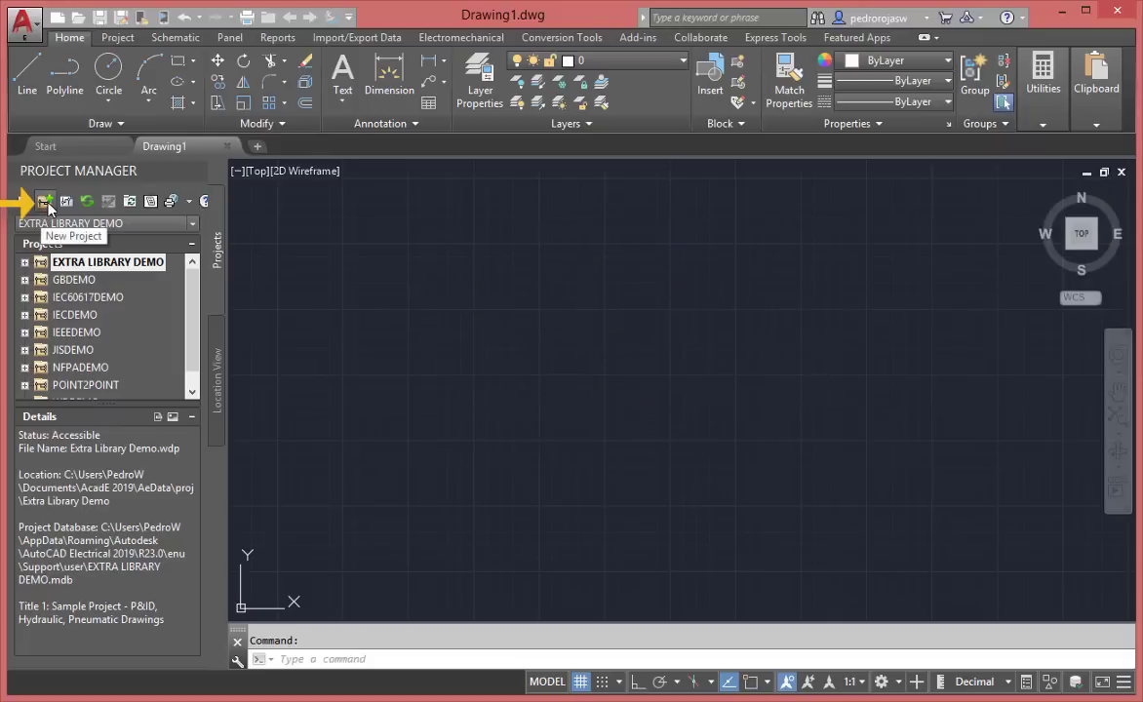
Create a new project named Proyecto02 with settings copied from the iecdemo.wdp project file, proceeding to its properties
{"action": "left_click", "coordinate": [48, 205]}
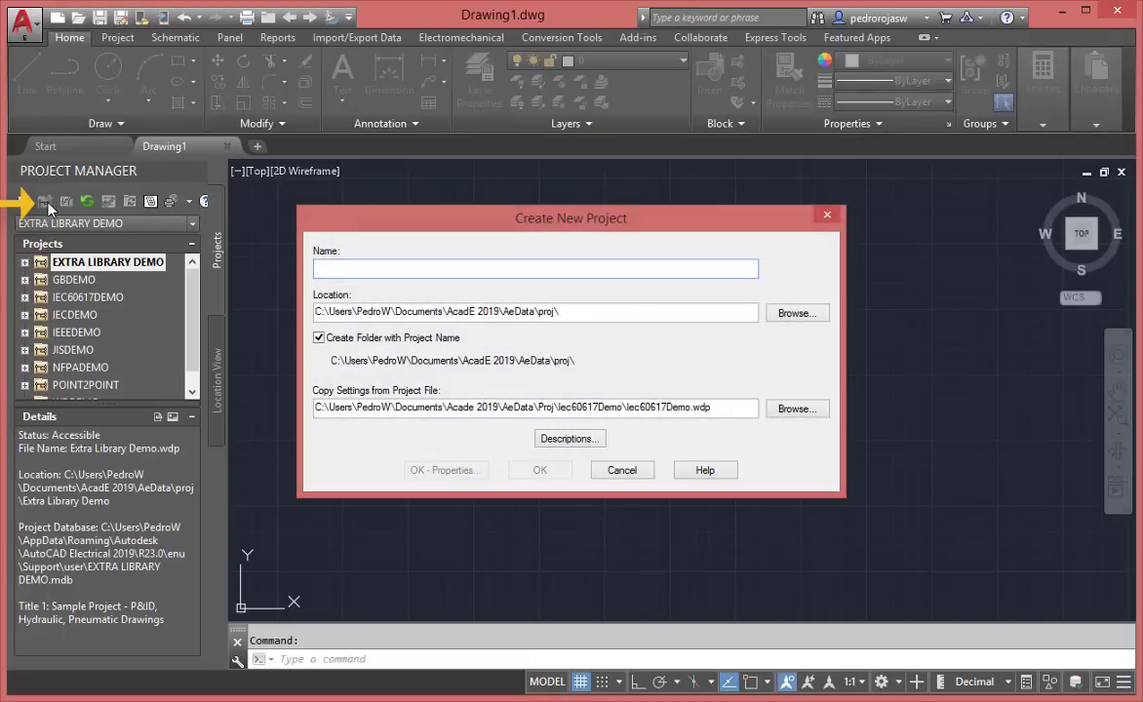
{"action": "type", "text": "Proyecto"}
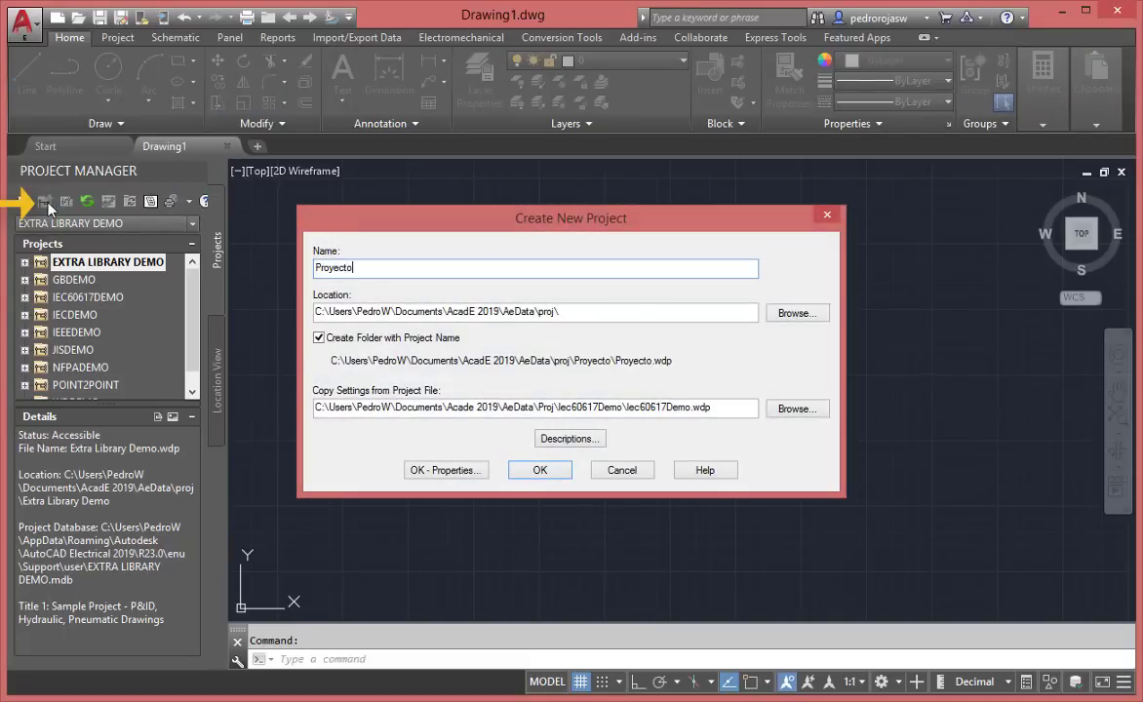
{"action": "type", "text": "02"}
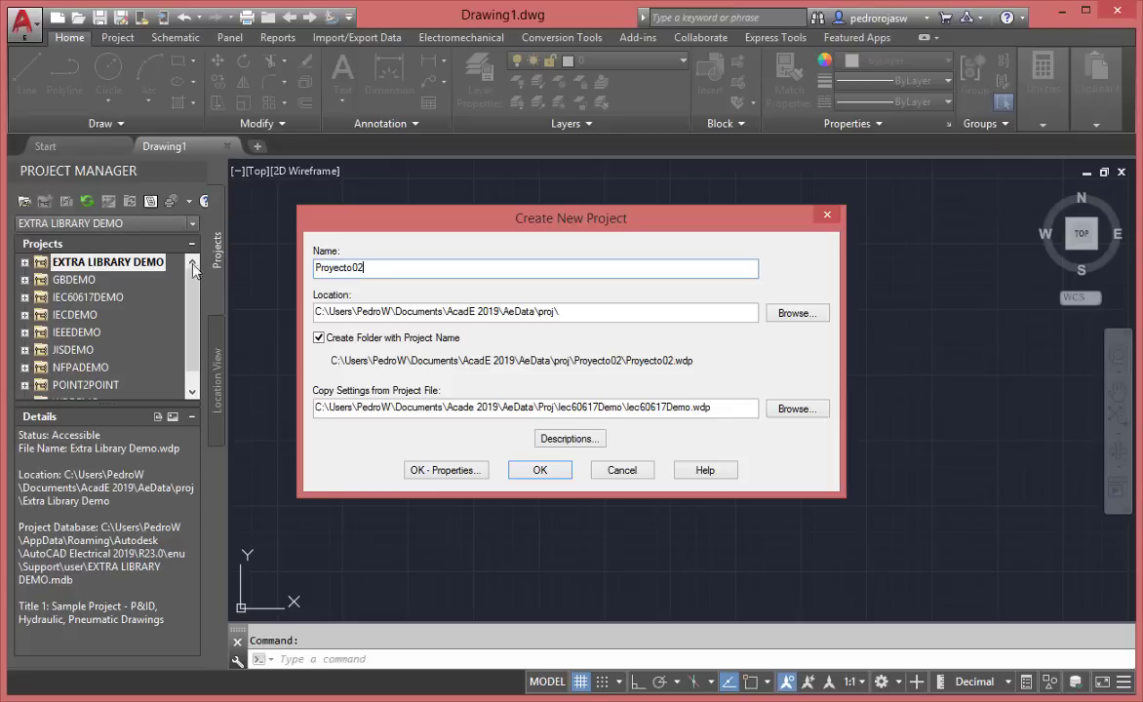
{"action": "left_click", "coordinate": [796, 408]}
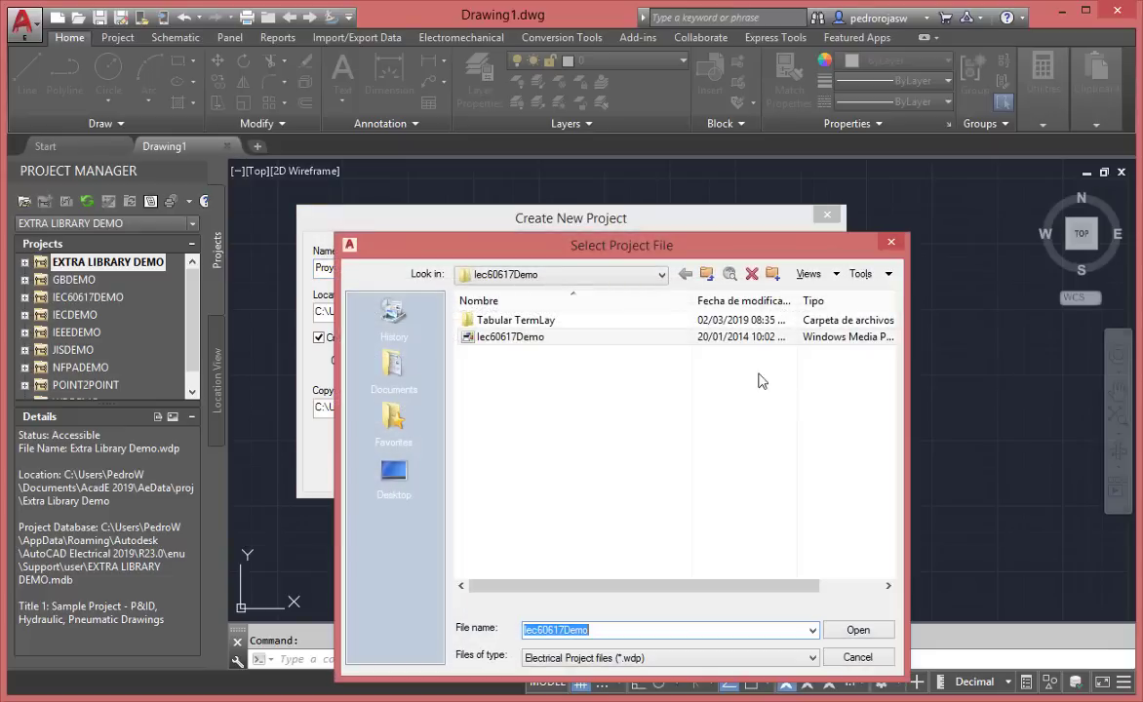
{"action": "left_click", "coordinate": [708, 275]}
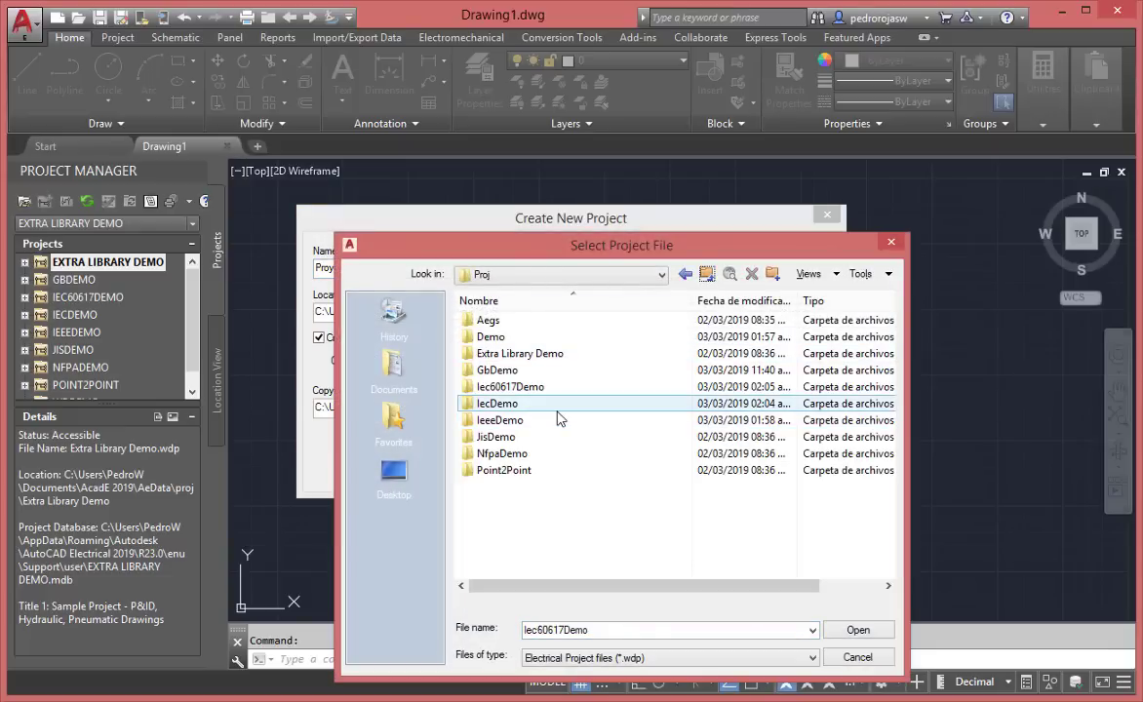
{"action": "double_click", "coordinate": [497, 402]}
{"action": "double_click", "coordinate": [502, 338]}
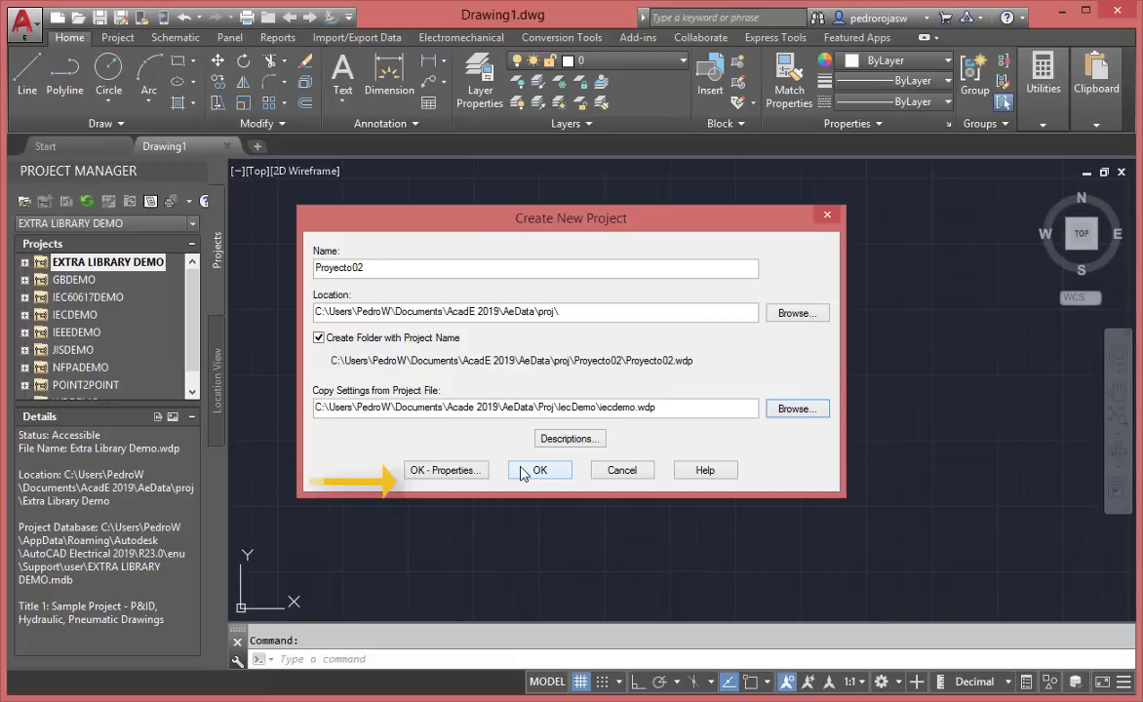
{"action": "left_click", "coordinate": [438, 474]}
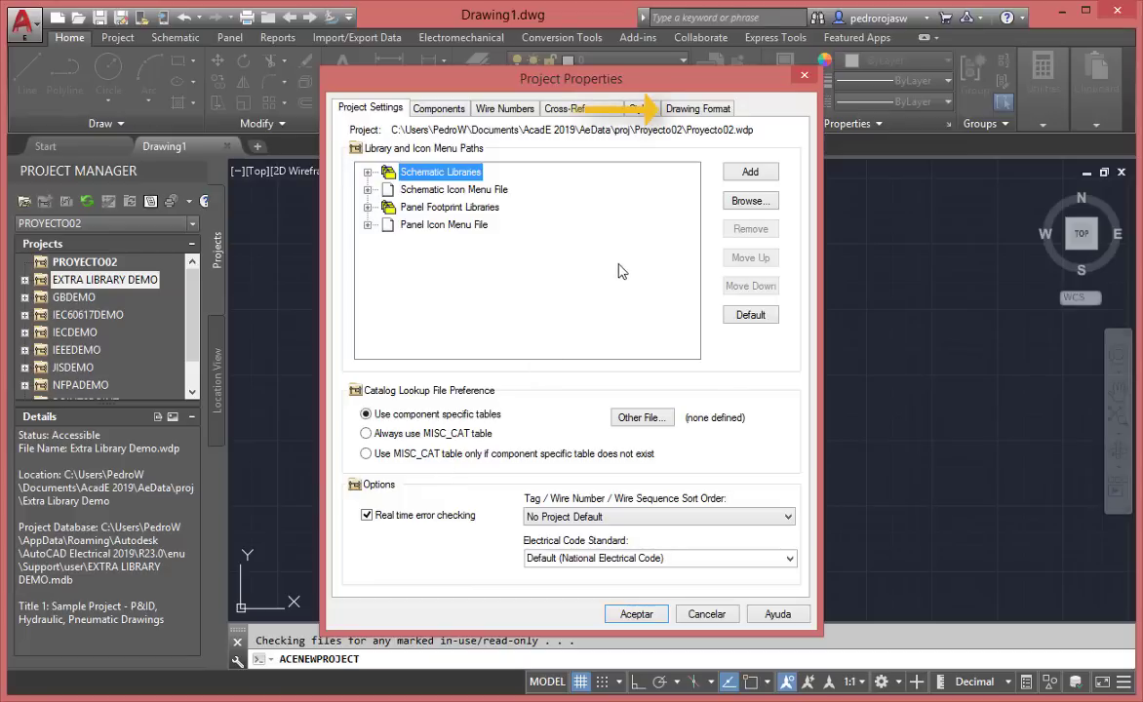
Set the project's default ladder orientation to vertical and its width to 100 in the drawing format
{"action": "left_click", "coordinate": [691, 115]}
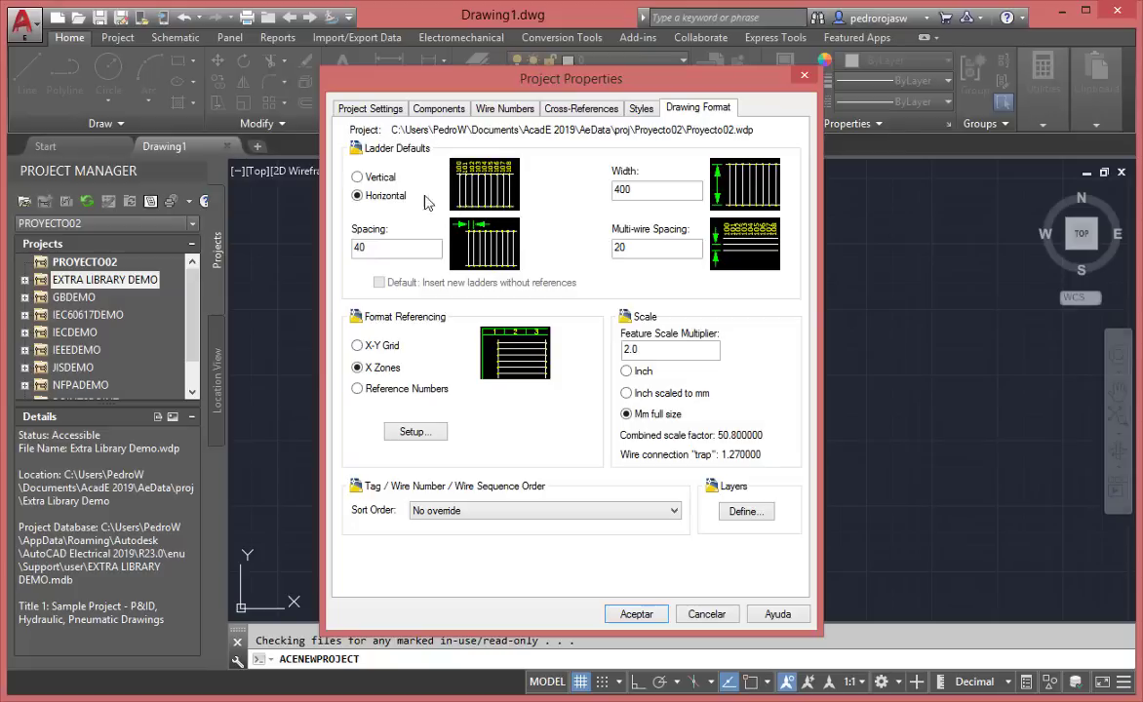
{"action": "left_click", "coordinate": [358, 178]}
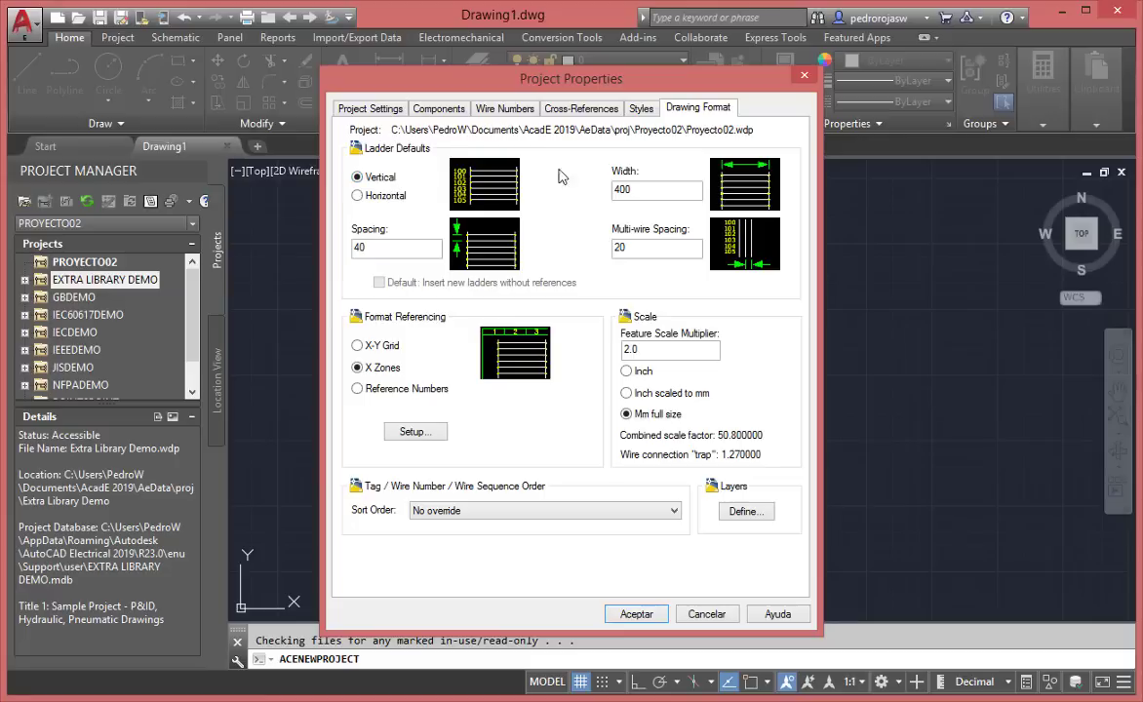
{"action": "left_click", "coordinate": [634, 193]}
{"action": "double_click", "coordinate": [634, 193]}
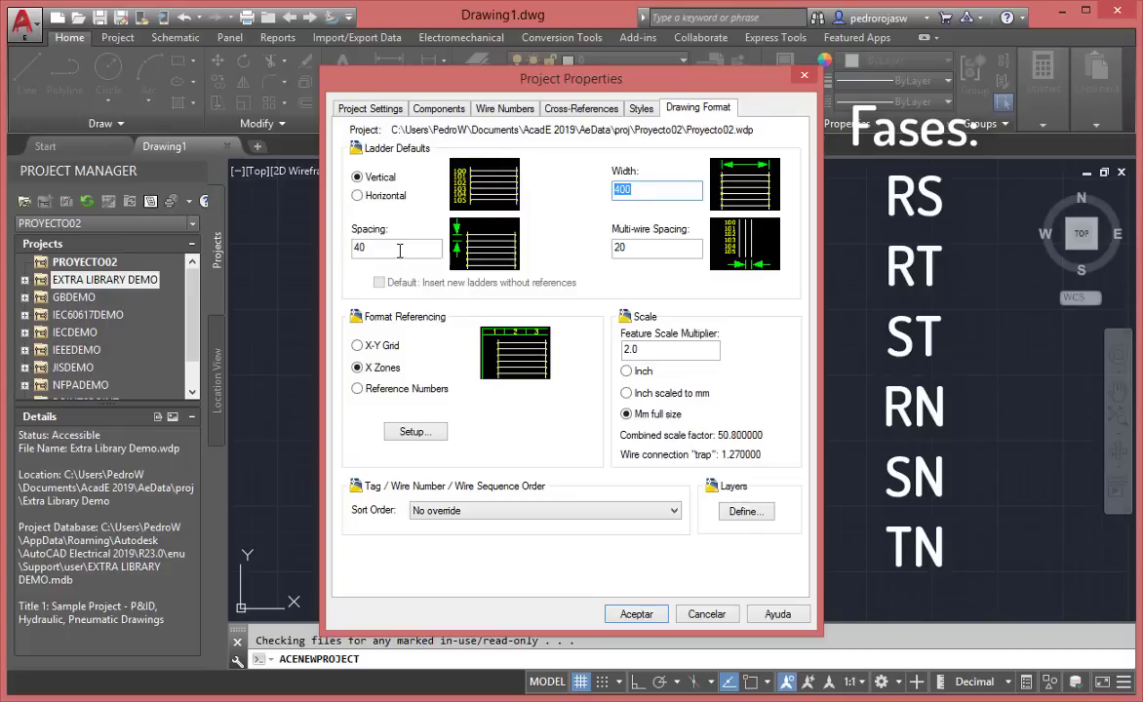
{"action": "double_click", "coordinate": [370, 246]}
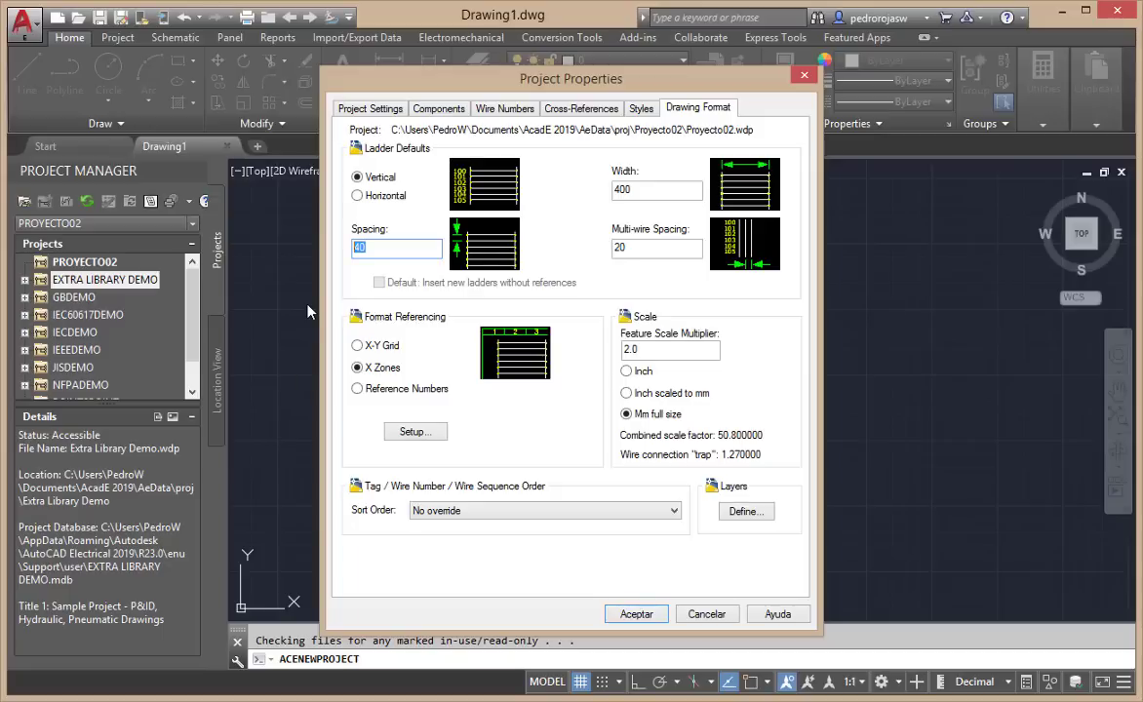
{"action": "left_click", "coordinate": [648, 190]}
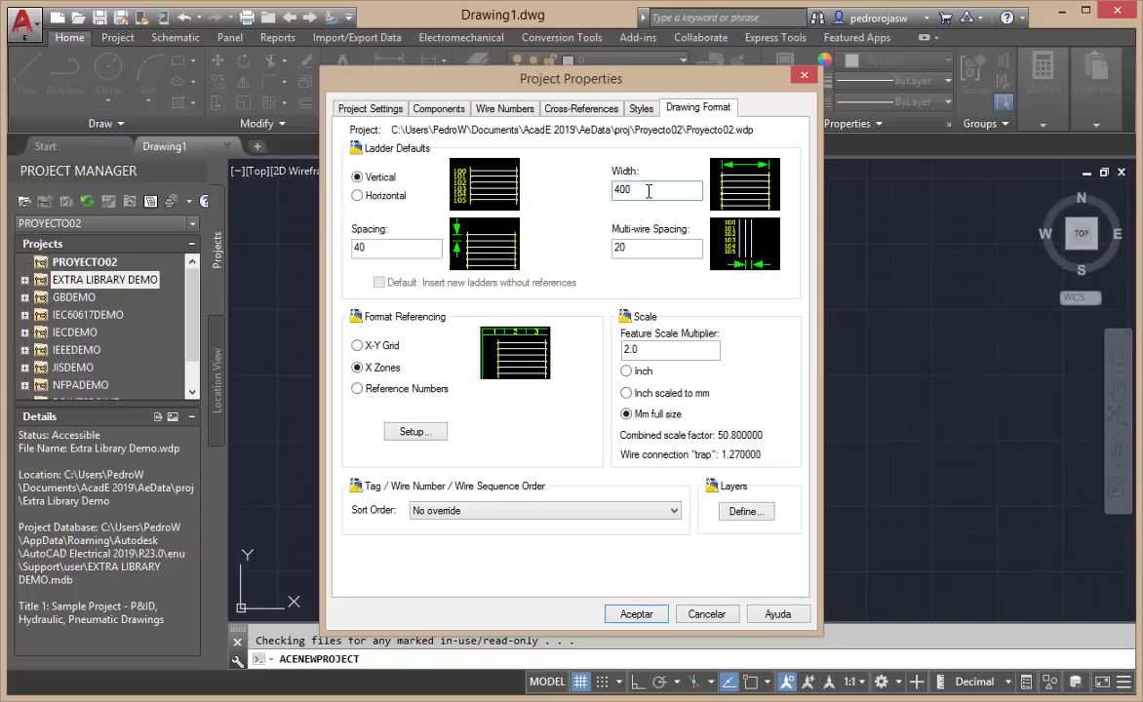
{"action": "key", "text": "BackSpace"}
{"action": "type", "text": "1"}
Set the default ladder spacing to 20 and accept the project properties
{"action": "left_click", "coordinate": [430, 253]}
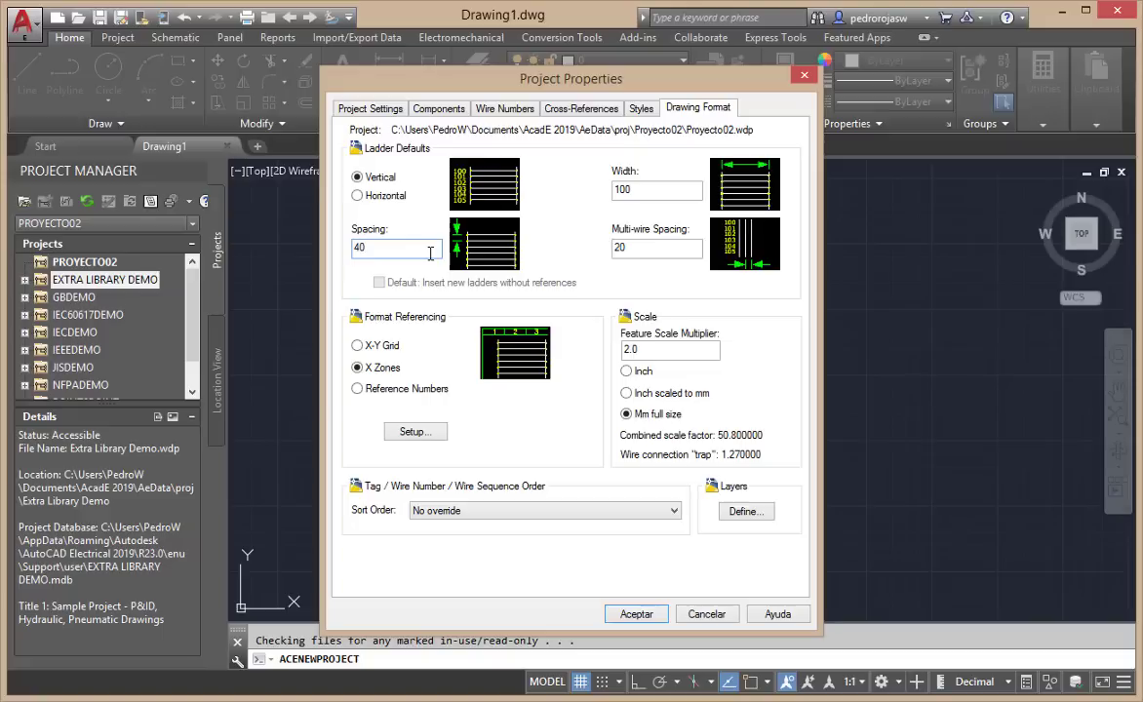
{"action": "key", "text": "Left"}
{"action": "key", "text": "BackSpace"}
{"action": "type", "text": "2"}
{"action": "left_click", "coordinate": [638, 615]}
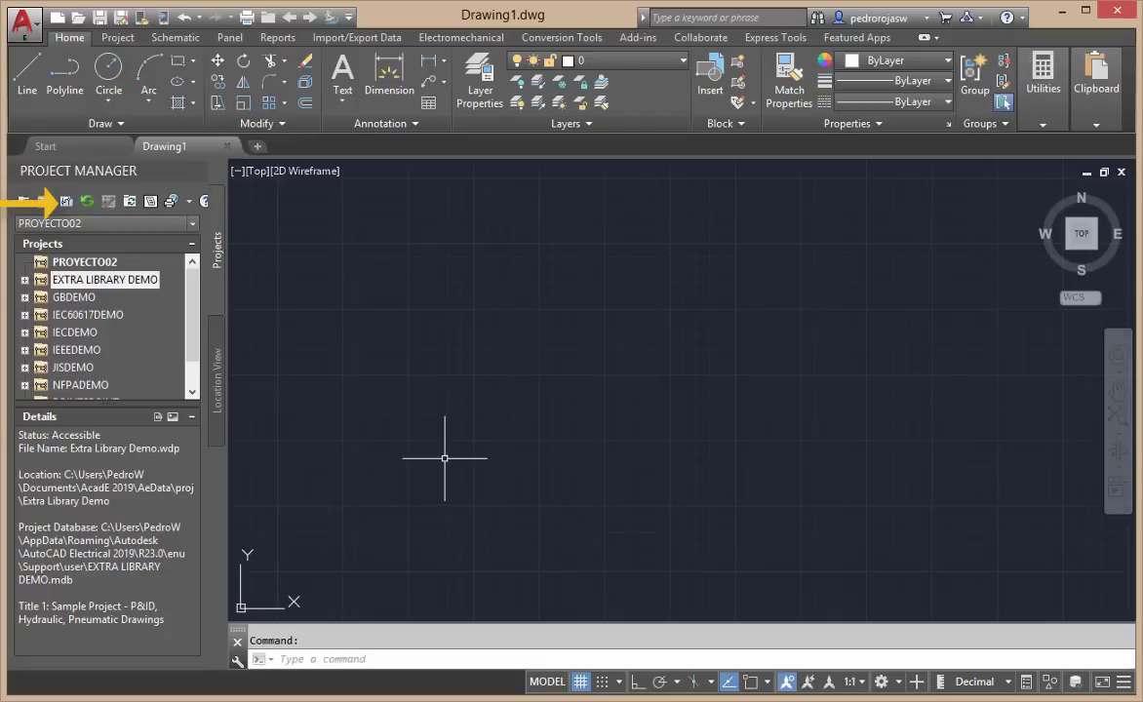
Start a new project drawing named Esquema01 using the ACE_IEC_a3_Color template
{"action": "left_click", "coordinate": [69, 204]}
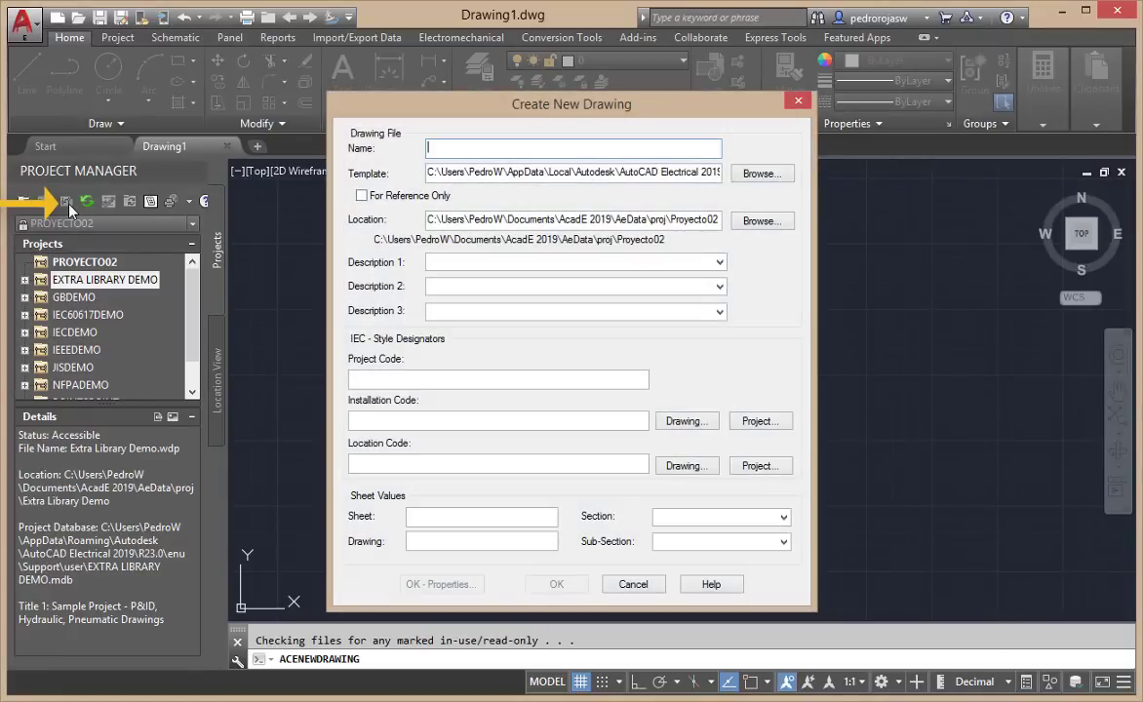
{"action": "type", "text": "Esquem"}
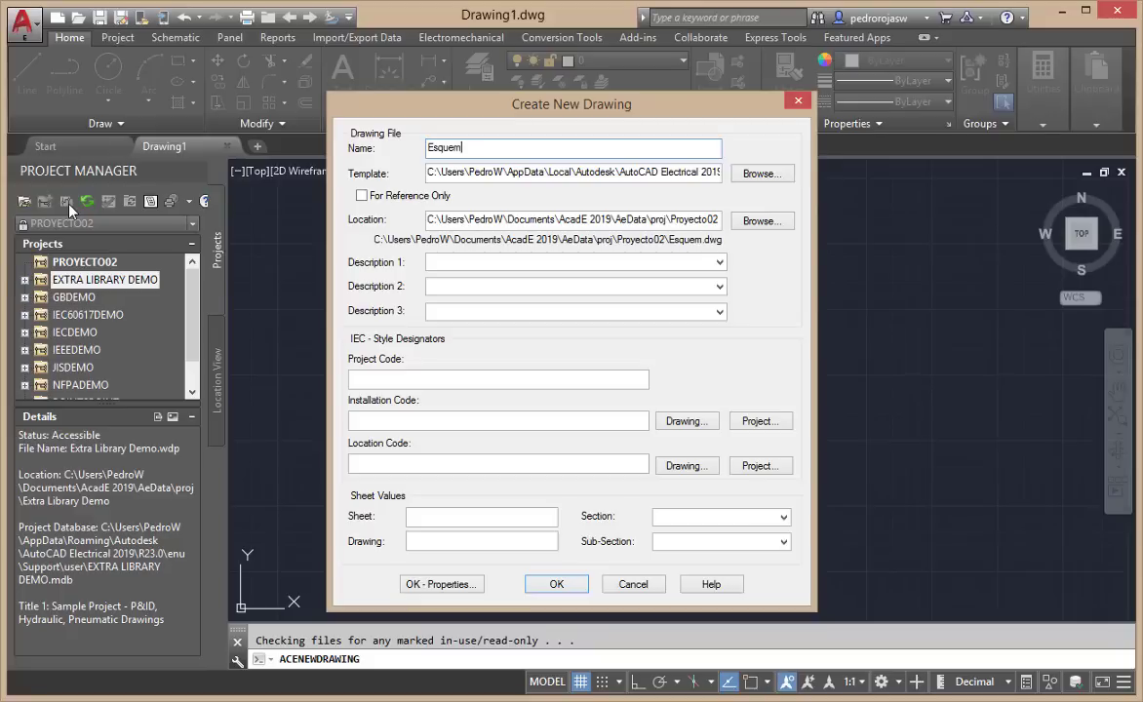
{"action": "type", "text": "a01"}
{"action": "left_click", "coordinate": [763, 175]}
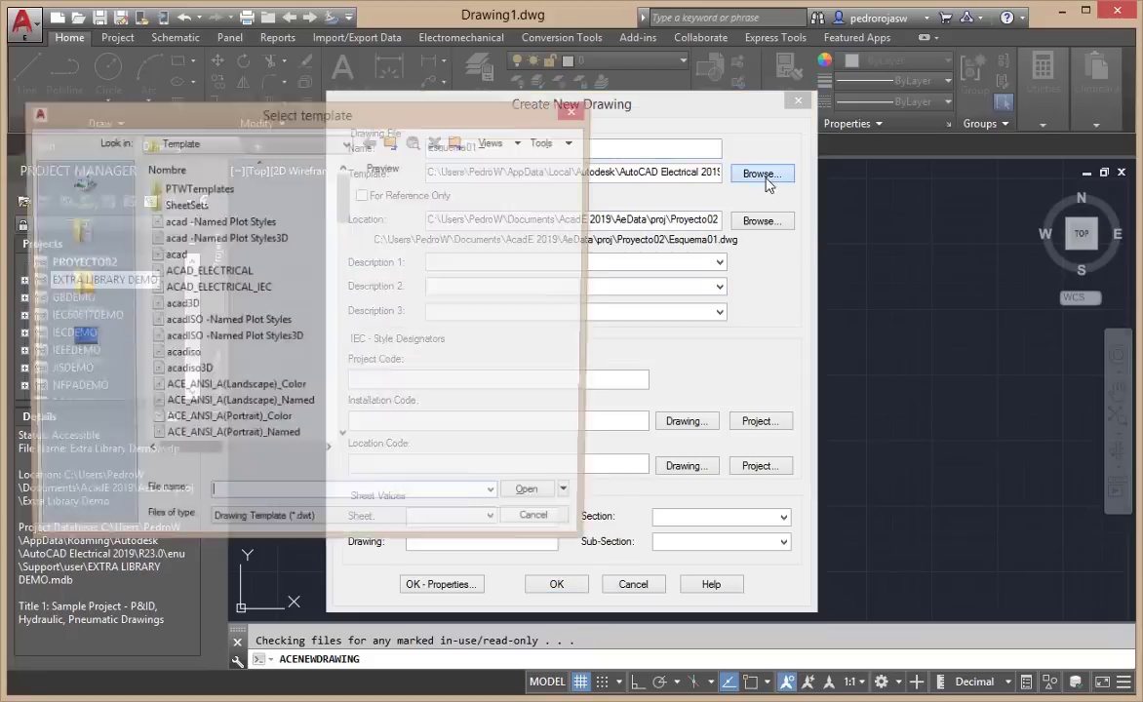
{"action": "left_click", "coordinate": [343, 440]}
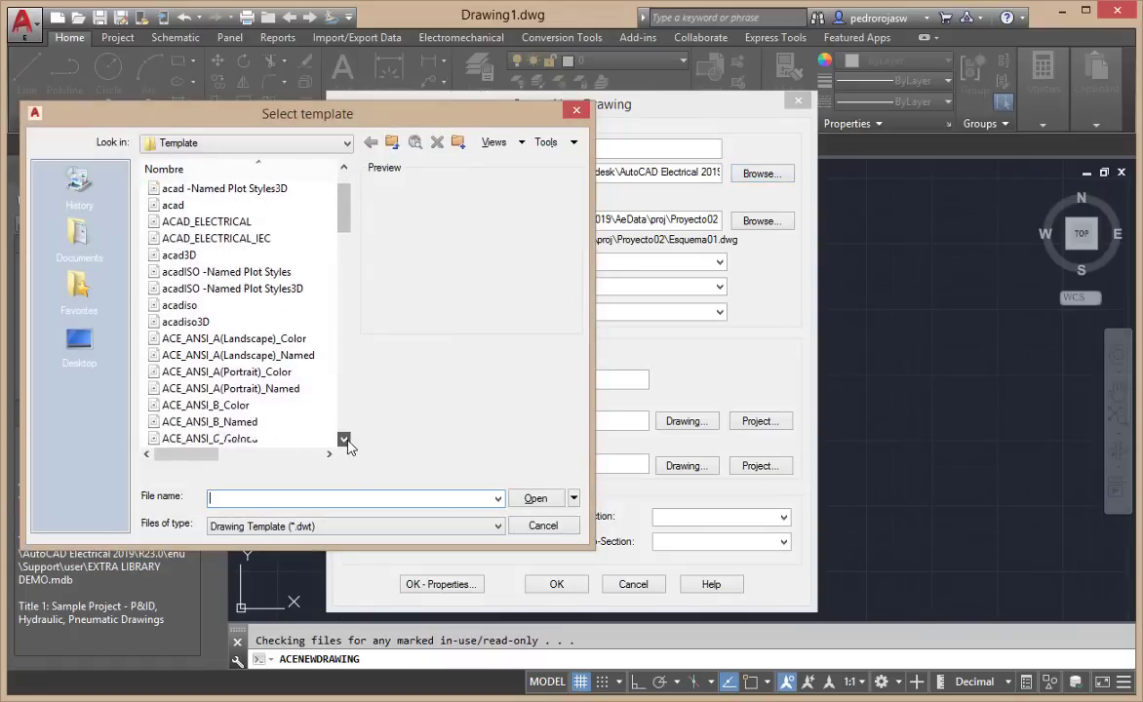
{"action": "left_click_drag", "start_coordinate": [347, 441], "coordinate": [347, 441]}
{"action": "left_click", "coordinate": [302, 338]}
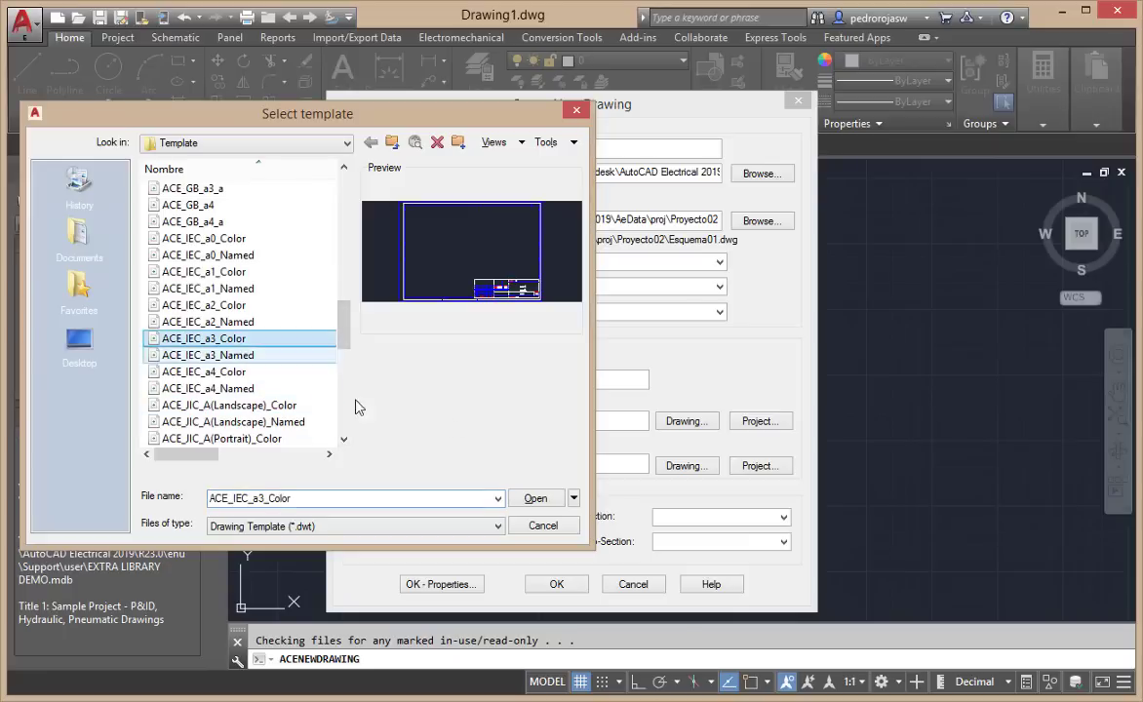
{"action": "left_click", "coordinate": [534, 498]}
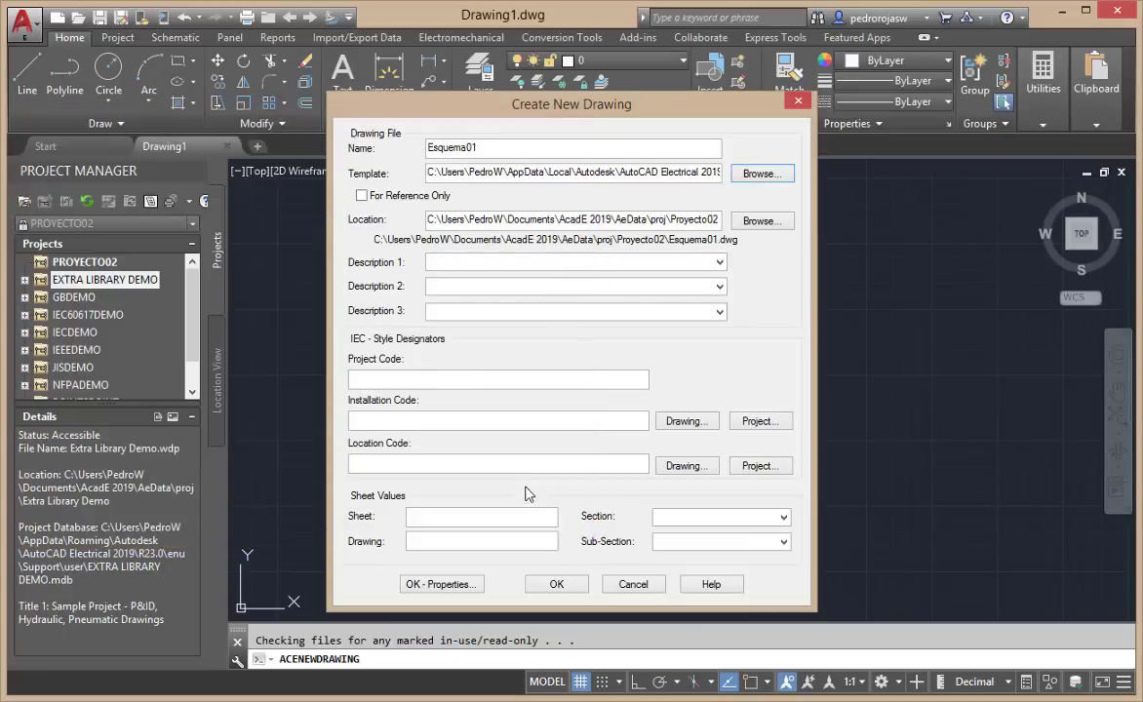
Enter Esquema01 as the first description and create the drawing with the project default values applied to its settings
{"action": "left_click", "coordinate": [498, 268]}
{"action": "type", "text": "Esque"}
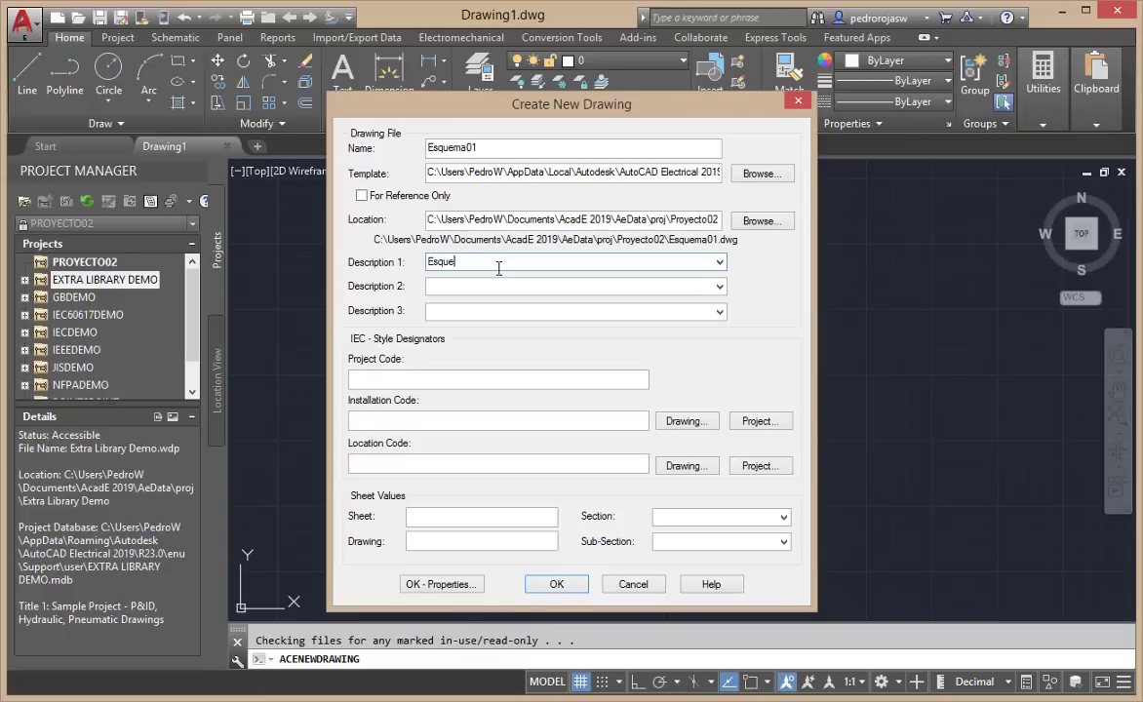
{"action": "type", "text": "ma01"}
{"action": "left_click", "coordinate": [557, 585]}
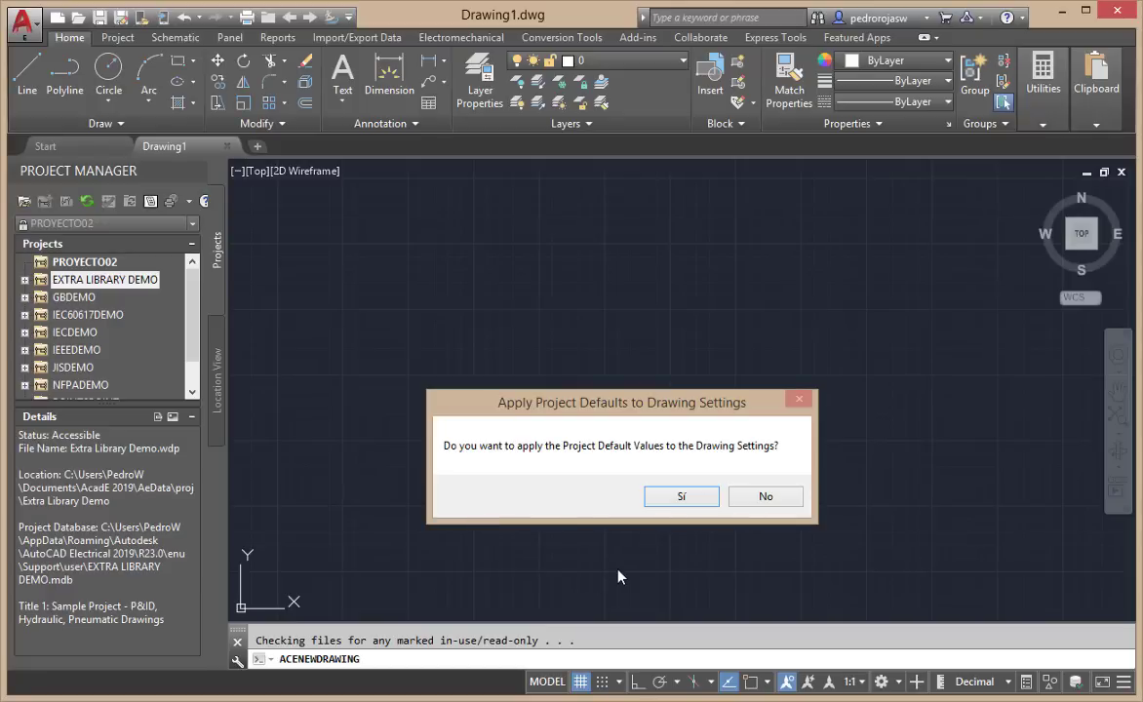
{"action": "left_click", "coordinate": [660, 500]}
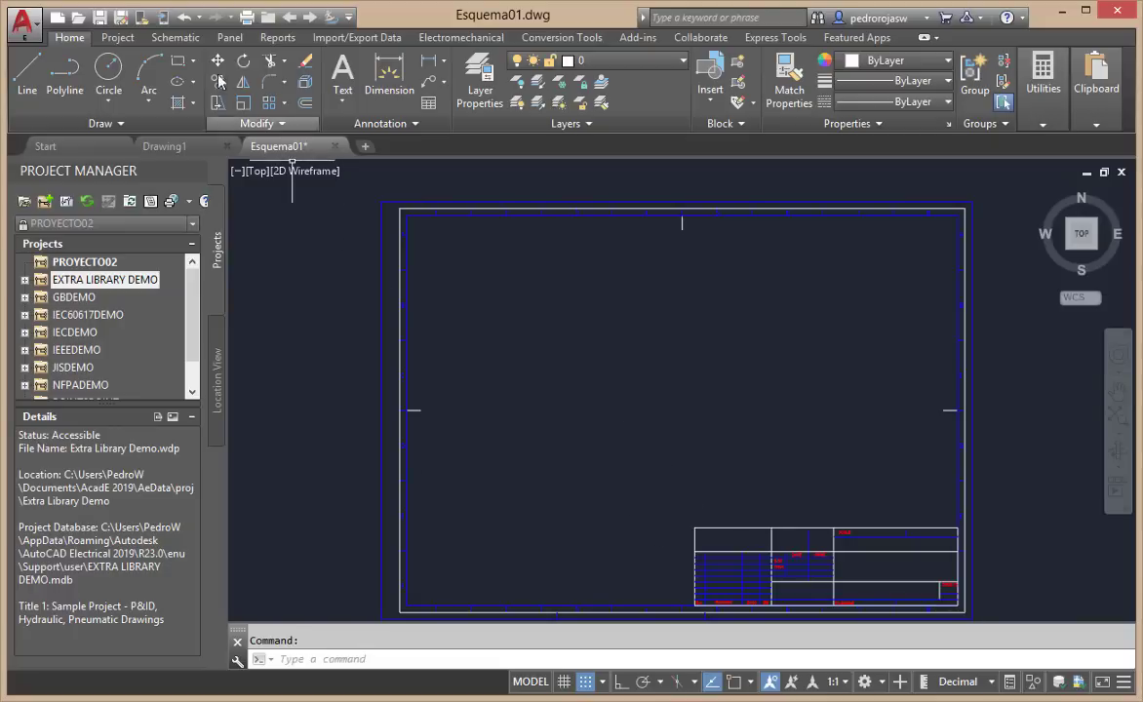
Insert a single-phase ladder with length 50 and 3 rungs in the upper-left area of the sheet, with grid snap turned off
{"action": "left_click", "coordinate": [173, 37]}
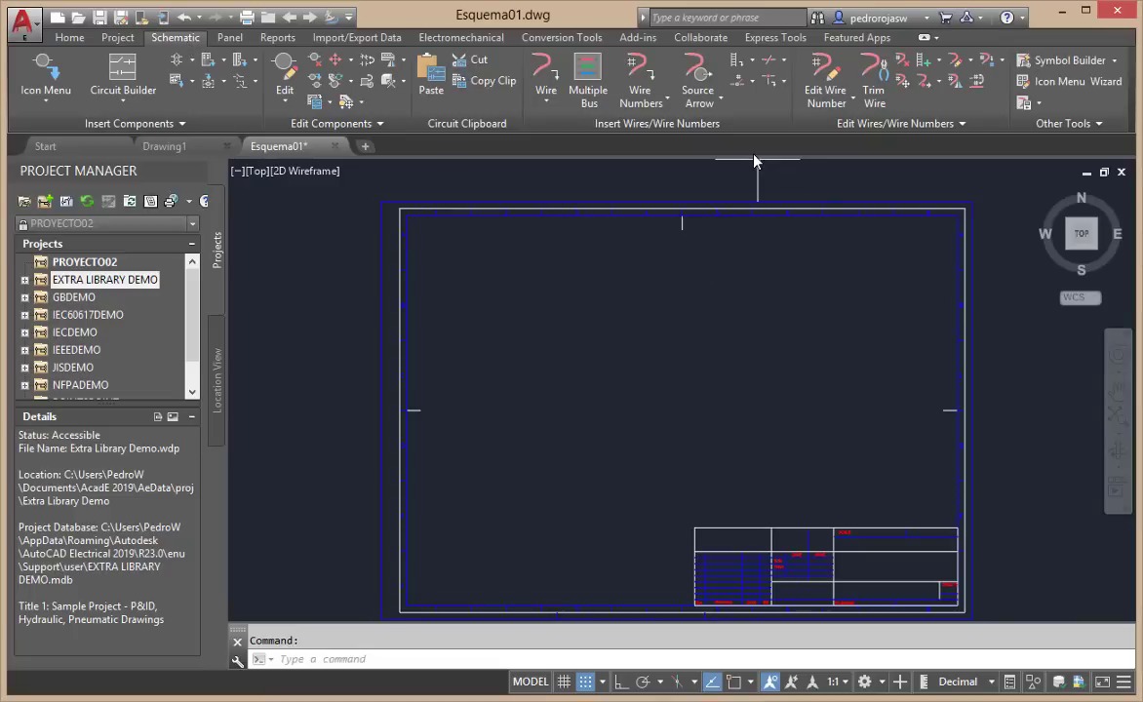
{"action": "left_click", "coordinate": [736, 63]}
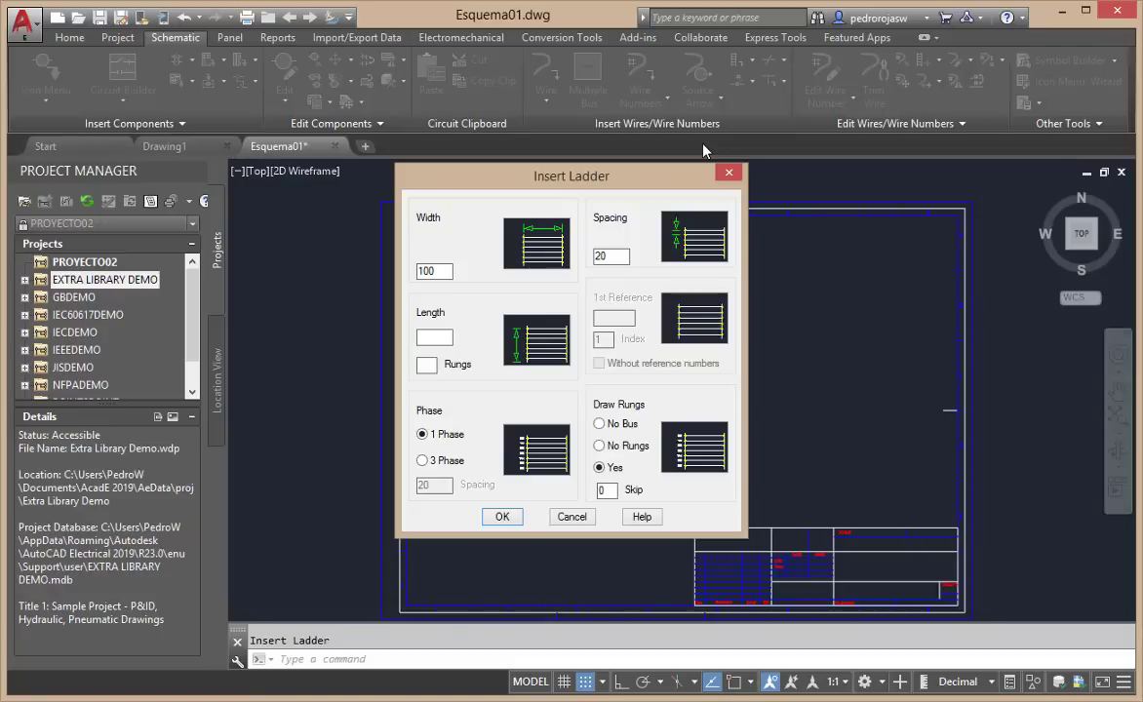
{"action": "left_click", "coordinate": [449, 339]}
{"action": "type", "text": "10"}
{"action": "left_click", "coordinate": [435, 366]}
{"action": "type", "text": "1"}
{"action": "left_click_drag", "start_coordinate": [433, 366], "coordinate": [404, 367]}
{"action": "type", "text": "3"}
{"action": "double_click", "coordinate": [449, 340]}
{"action": "type", "text": "50"}
{"action": "left_click", "coordinate": [501, 516]}
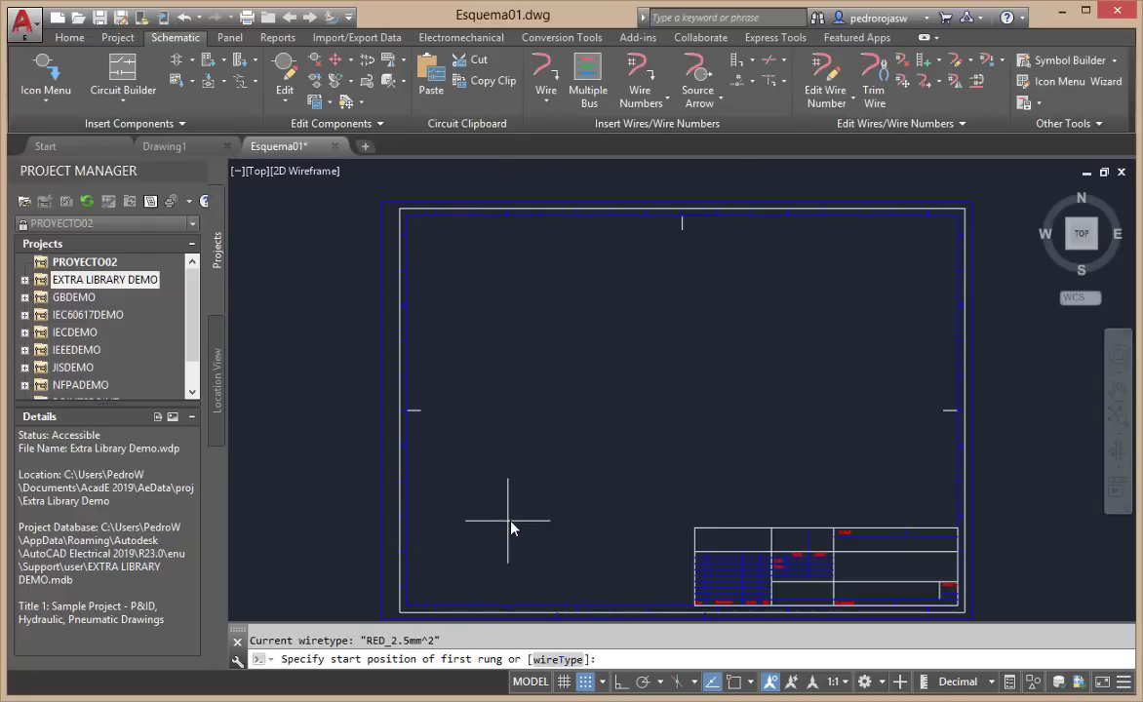
{"action": "left_click", "coordinate": [589, 681]}
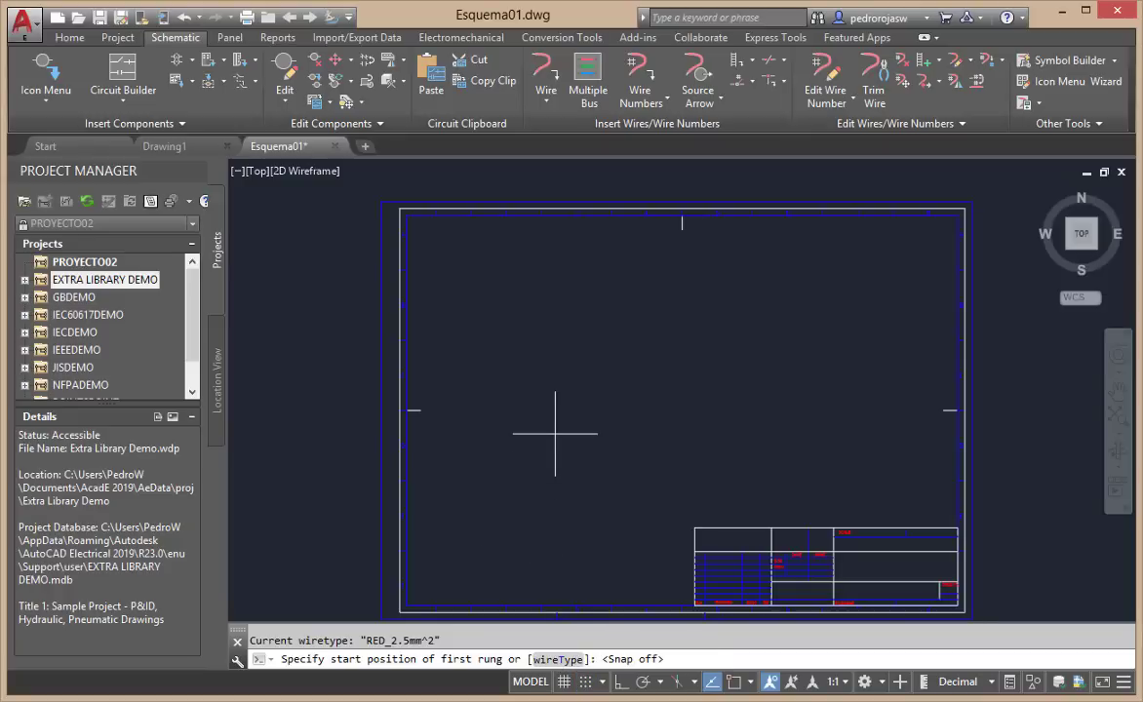
{"action": "left_click", "coordinate": [474, 259]}
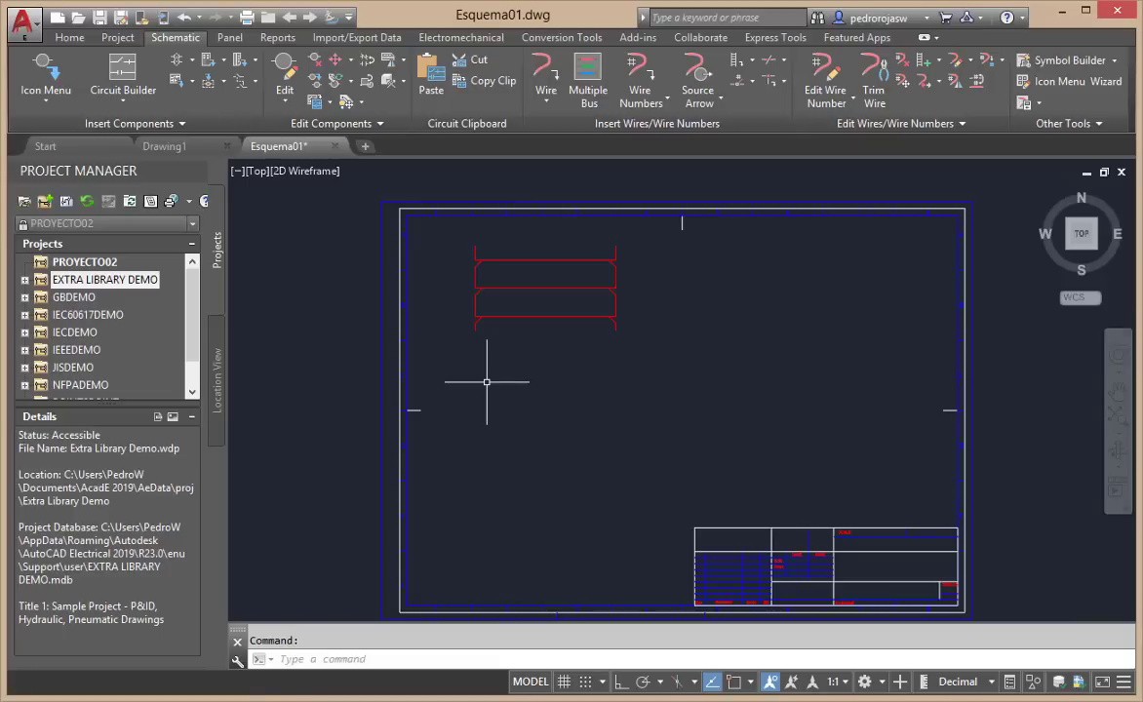
Turn on object snap with Midpoint added, and place a linear dimension between the first and second rungs at the ladder's right rail
{"action": "scroll", "coordinate": [578, 241], "scroll_direction": "up", "scroll_amount": 2}
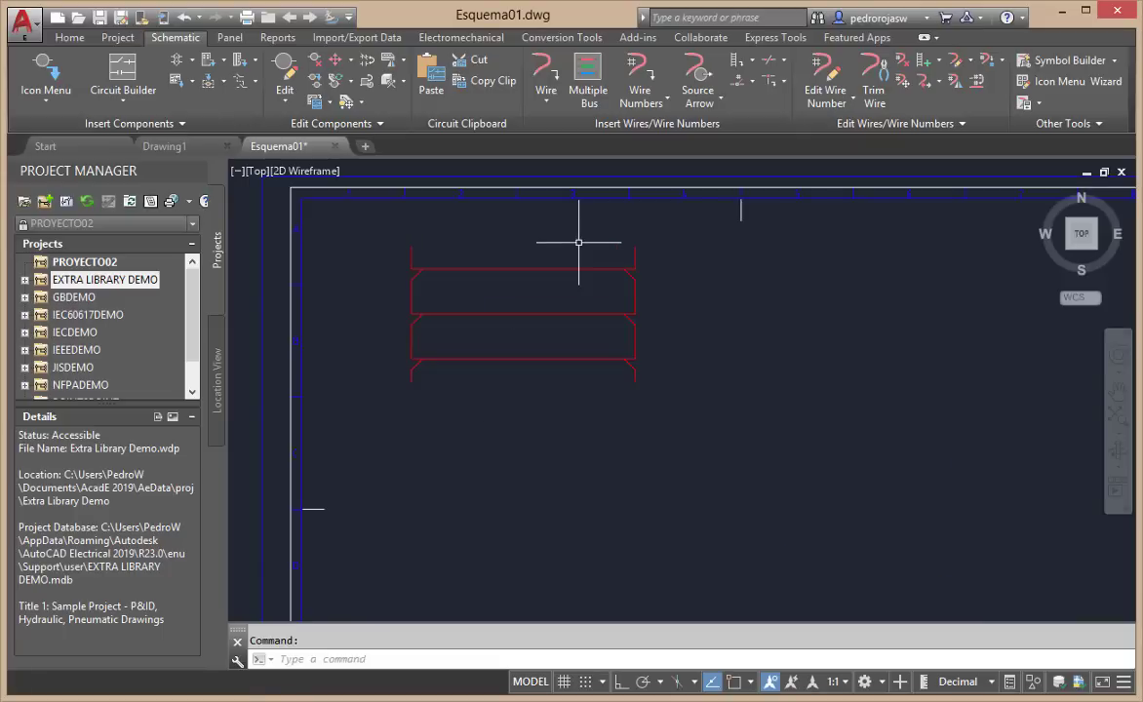
{"action": "scroll", "coordinate": [578, 242], "scroll_direction": "up", "scroll_amount": 2}
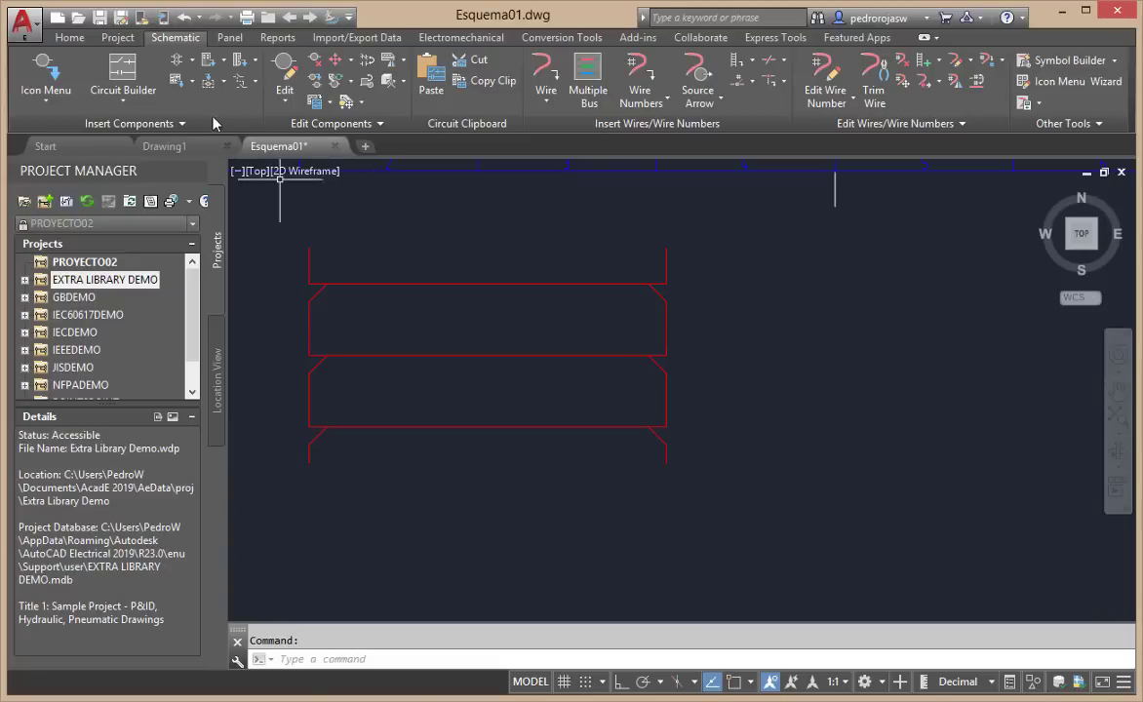
{"action": "left_click", "coordinate": [70, 38]}
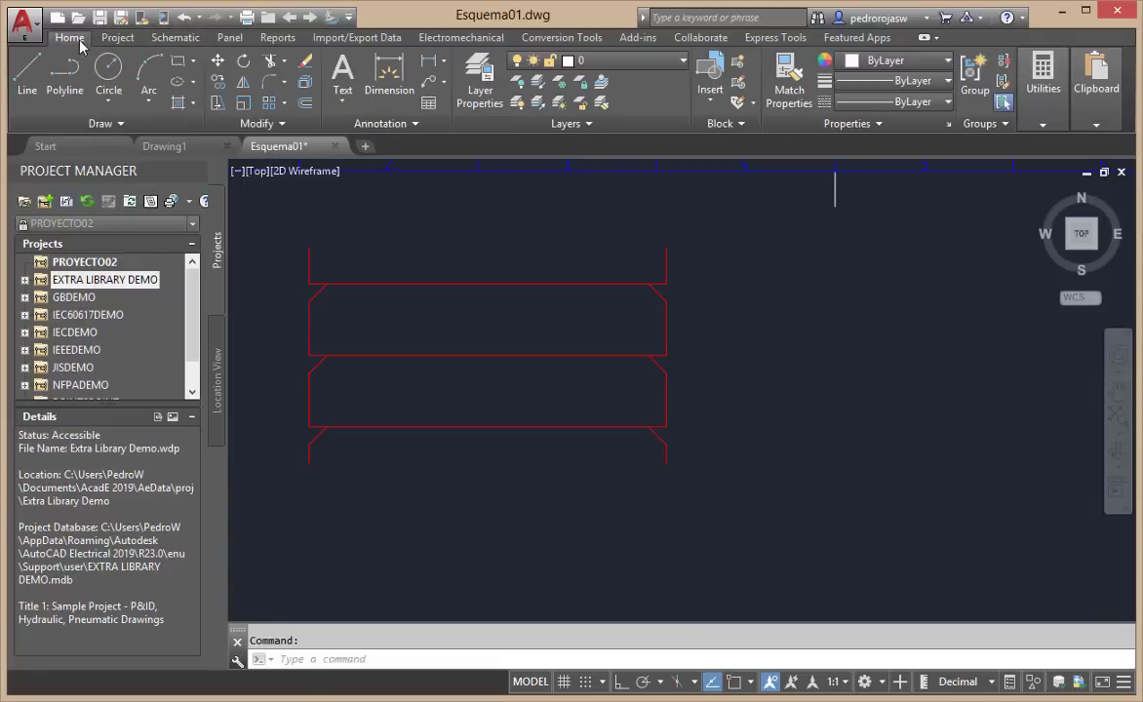
{"action": "left_click", "coordinate": [429, 64]}
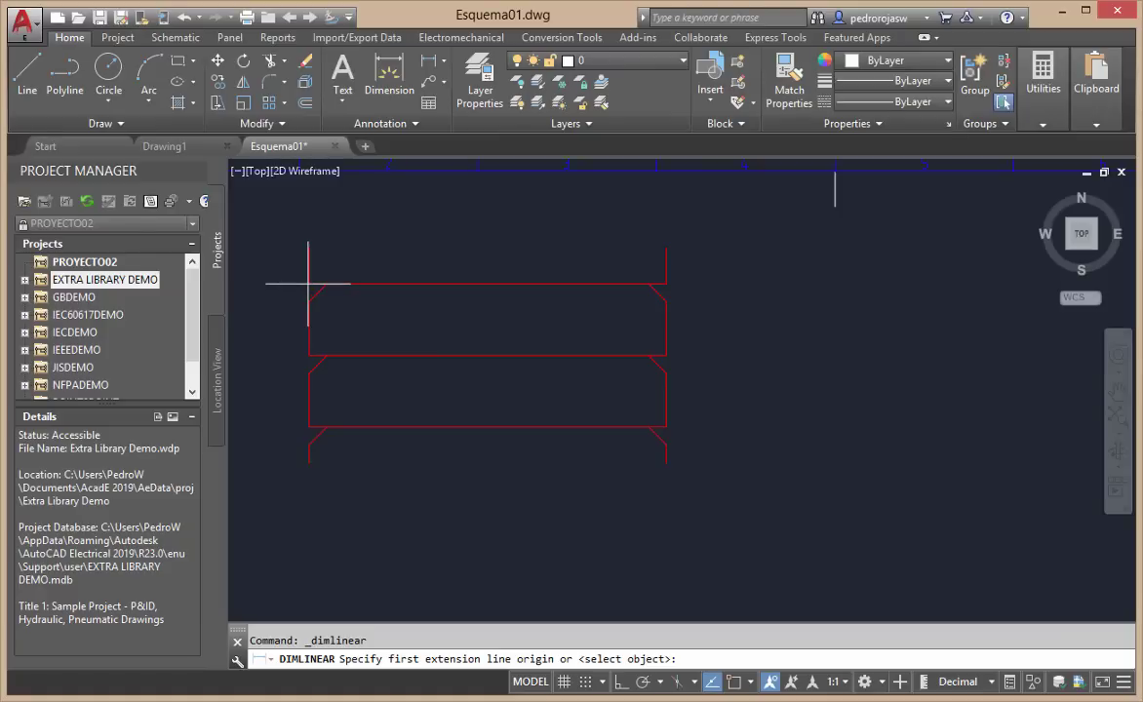
{"action": "left_click", "coordinate": [751, 682]}
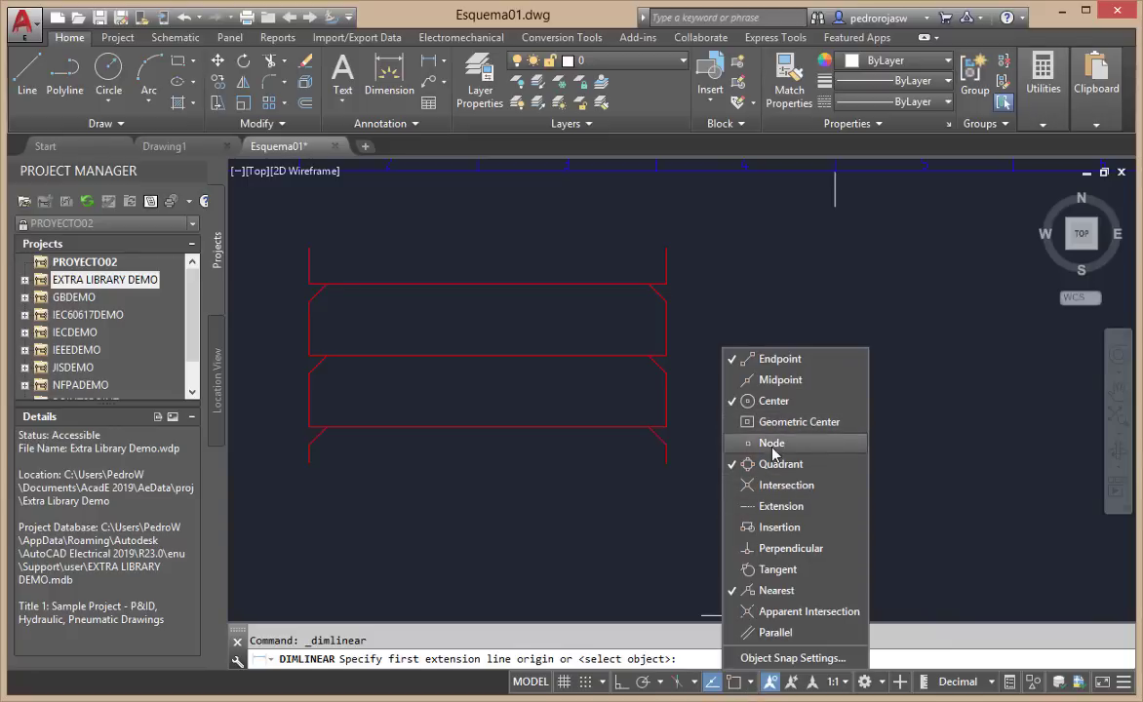
{"action": "left_click", "coordinate": [780, 380]}
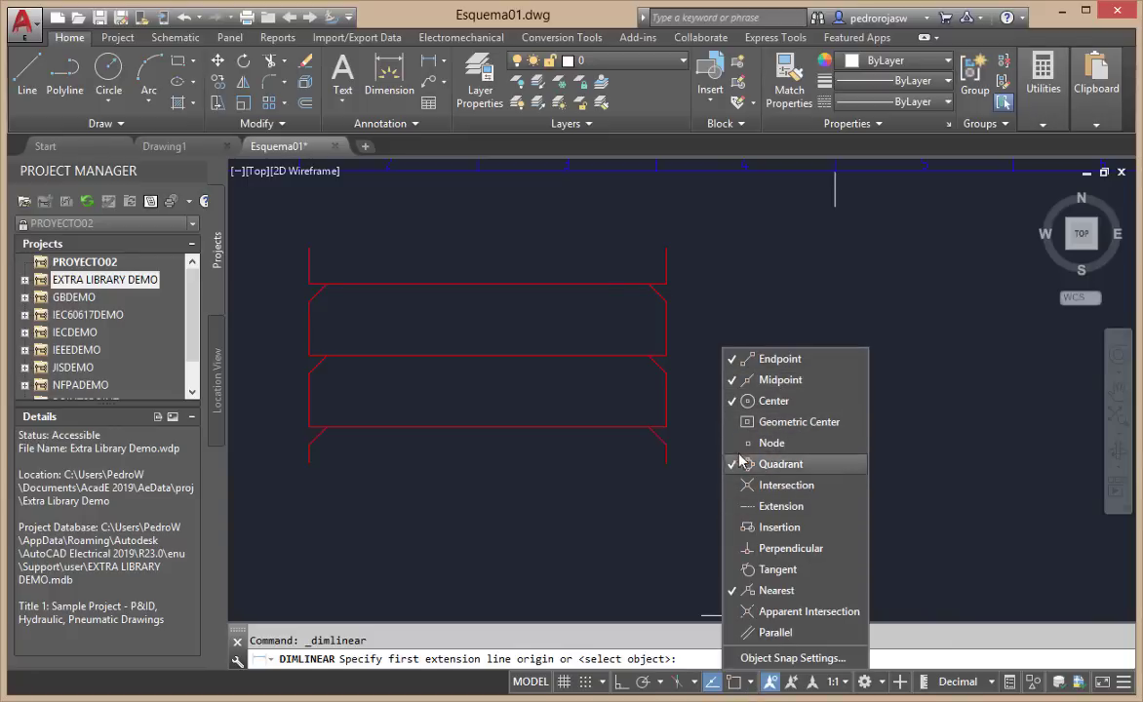
{"action": "left_click", "coordinate": [429, 63]}
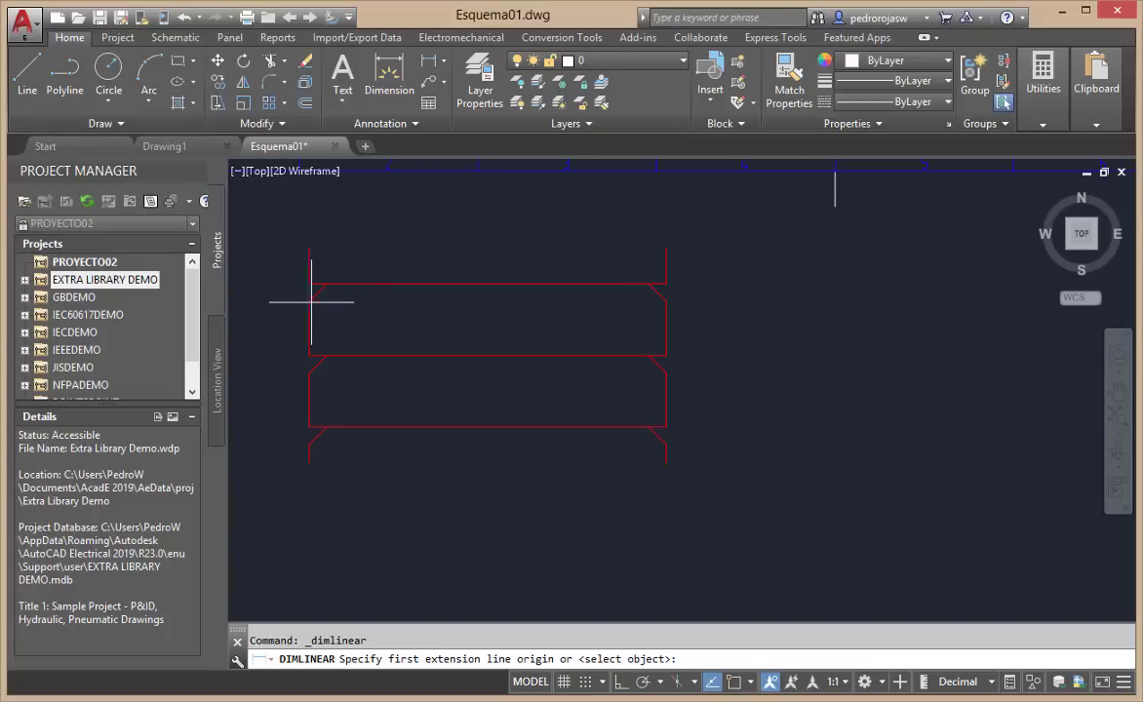
{"action": "left_click", "coordinate": [735, 682]}
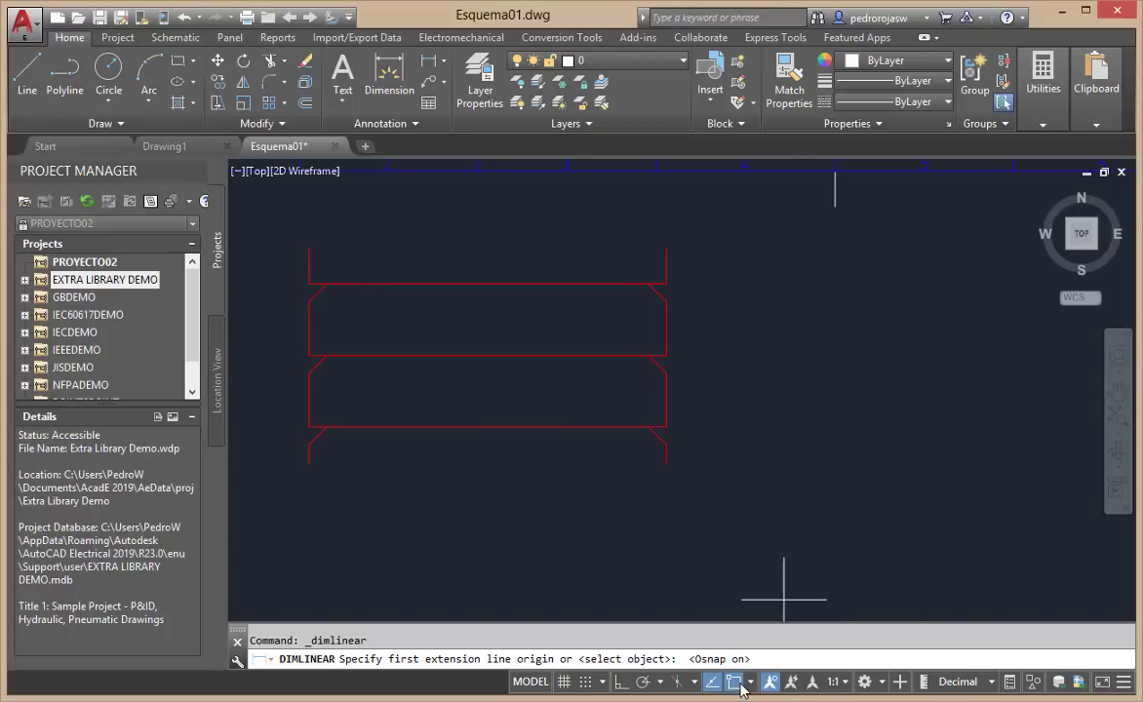
{"action": "left_click", "coordinate": [666, 285]}
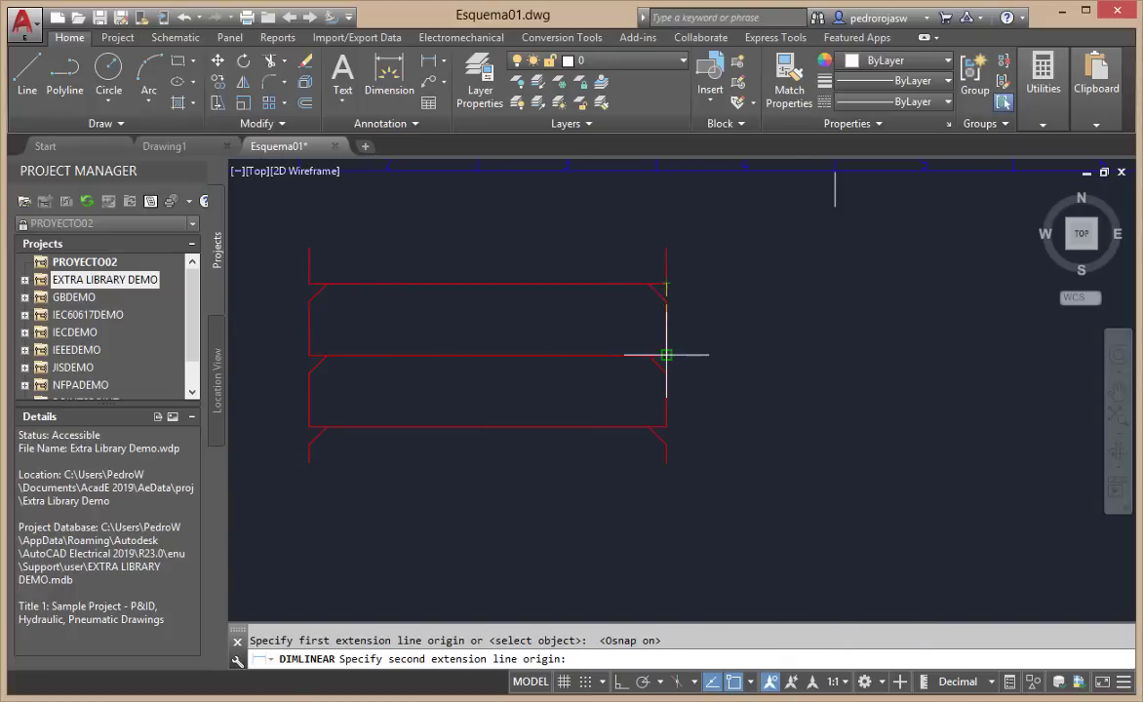
{"action": "left_click", "coordinate": [666, 355]}
{"action": "left_click", "coordinate": [690, 376]}
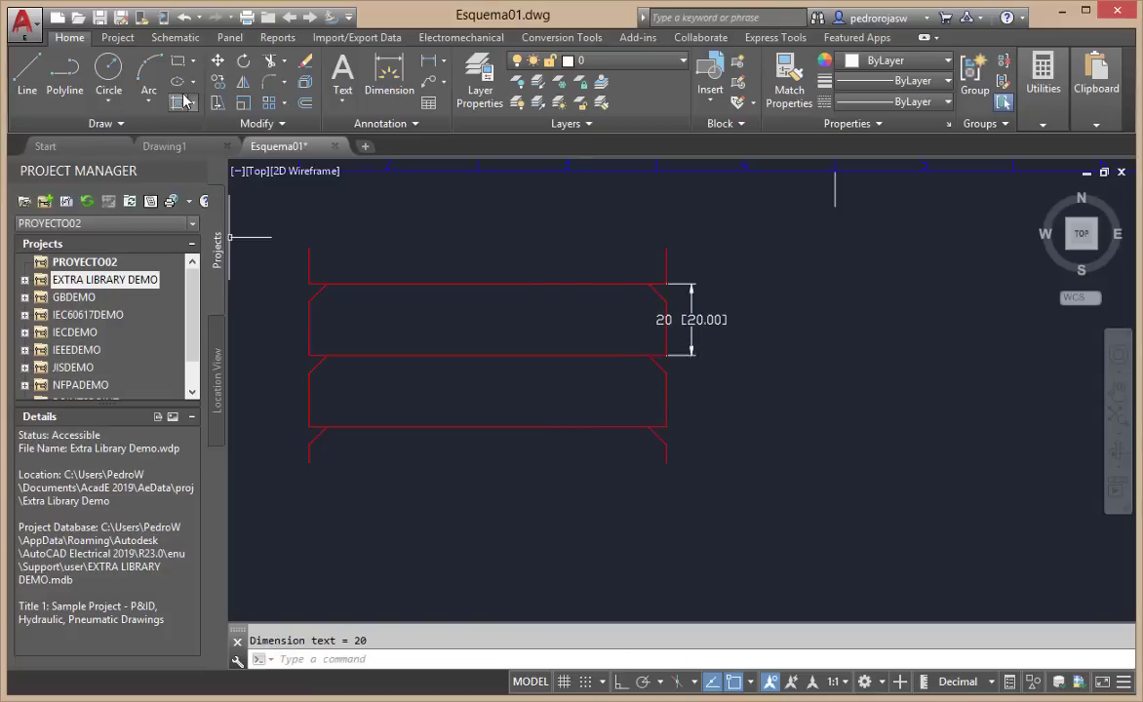
Insert a standard red pilot light near the middle of the ladder's top rung
{"action": "left_click", "coordinate": [175, 37]}
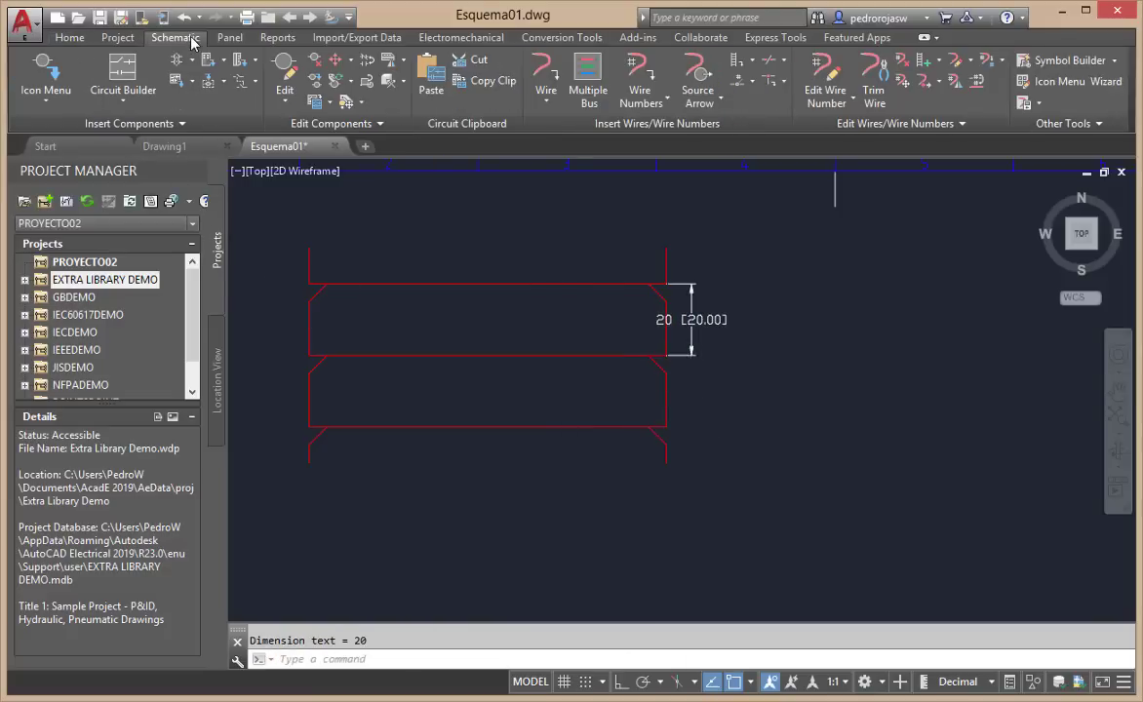
{"action": "left_click", "coordinate": [49, 68]}
{"action": "left_click", "coordinate": [588, 278]}
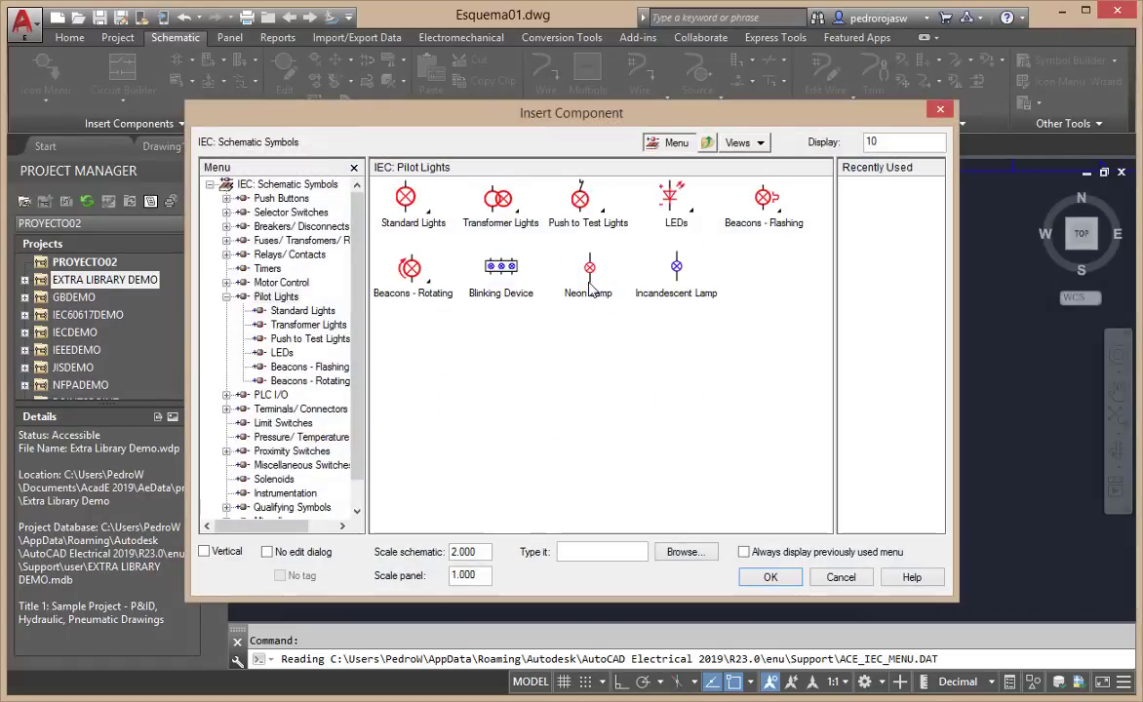
{"action": "left_click", "coordinate": [405, 215]}
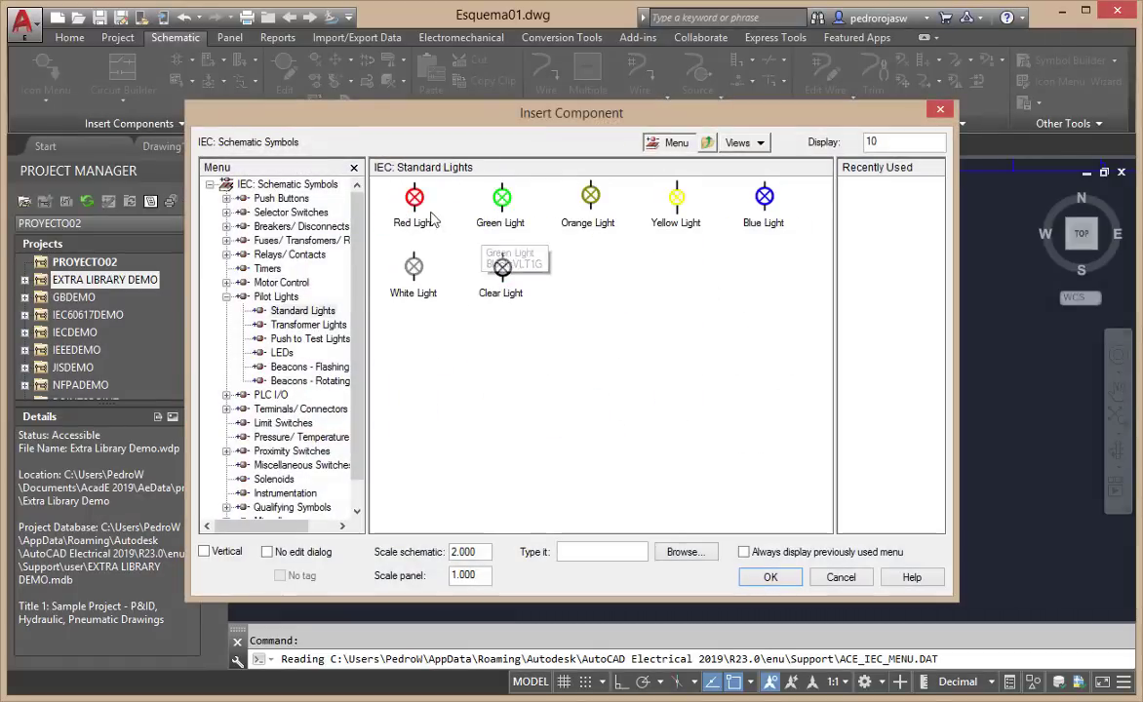
{"action": "left_click", "coordinate": [406, 211]}
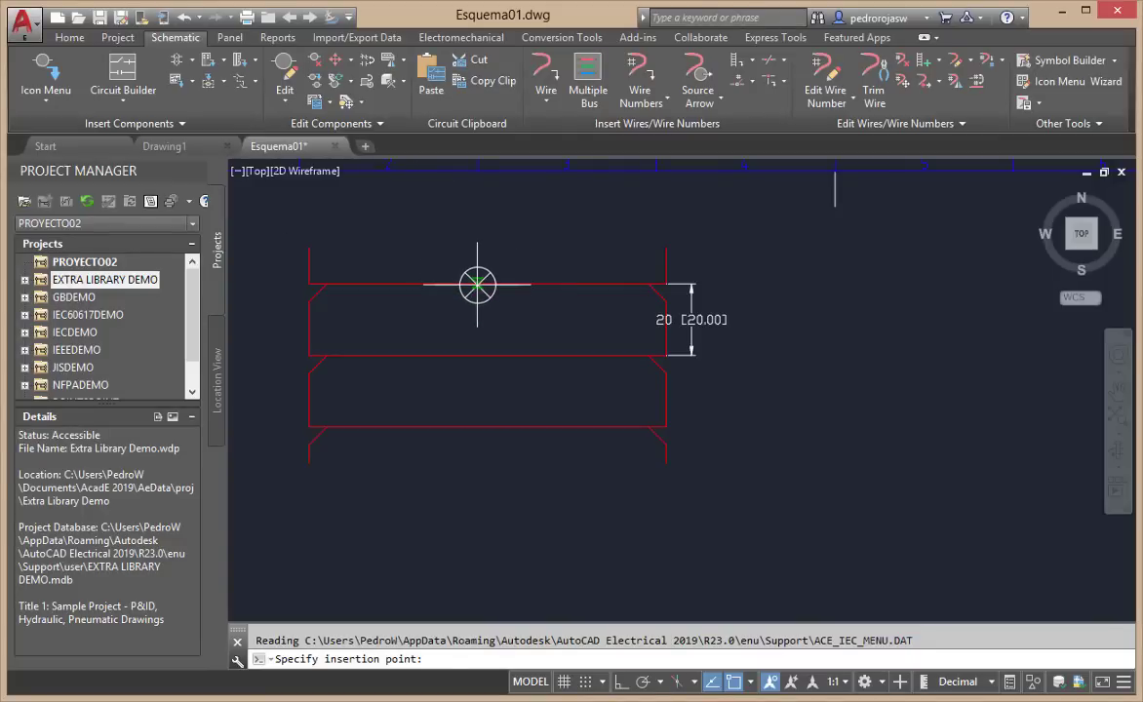
{"action": "left_click", "coordinate": [477, 285]}
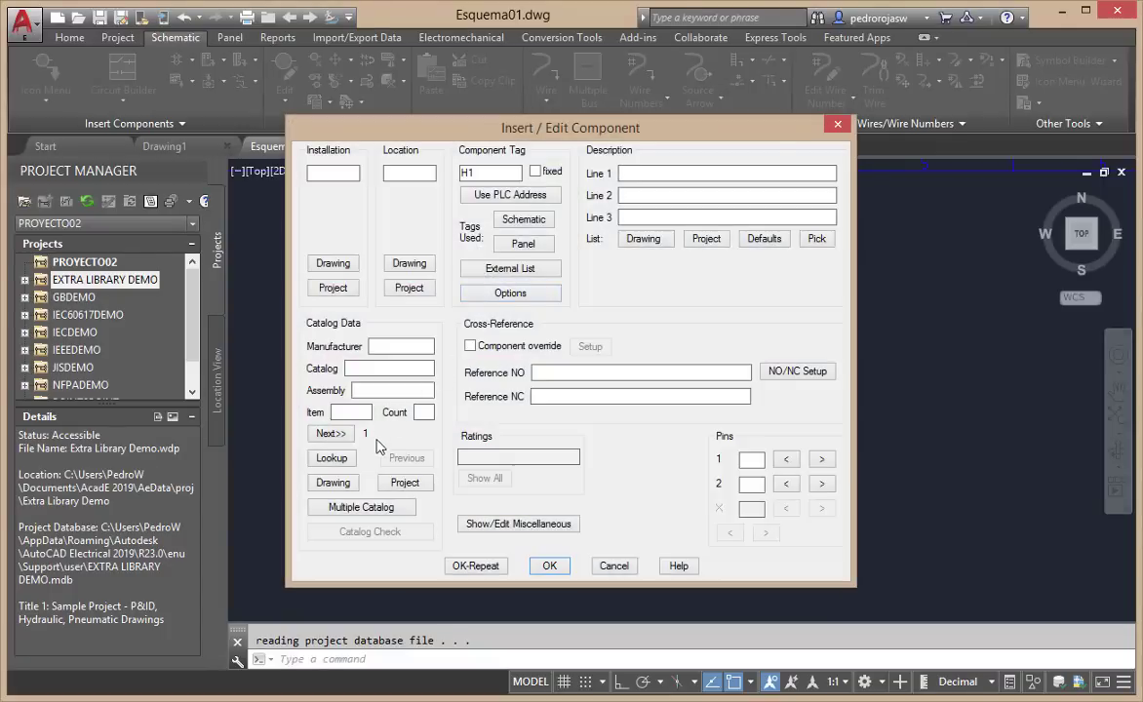
Assign the AB catalog part 800H-PR16R to the red light H1 and accept the component data
{"action": "left_click", "coordinate": [331, 459]}
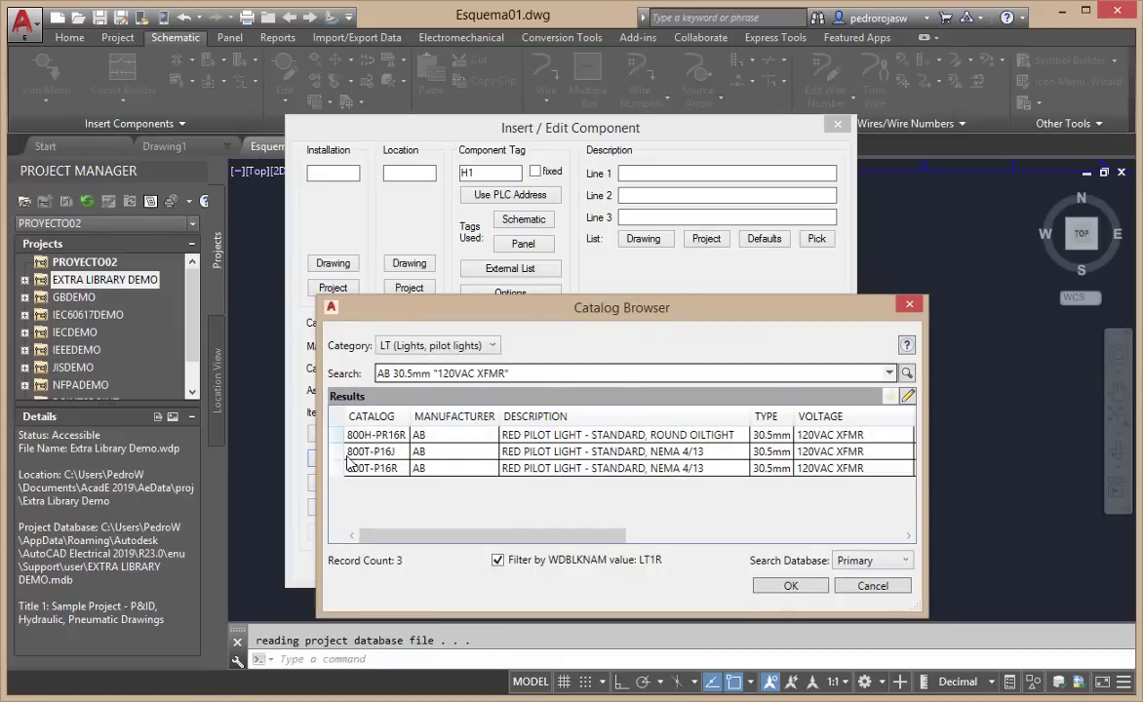
{"action": "left_click", "coordinate": [459, 438]}
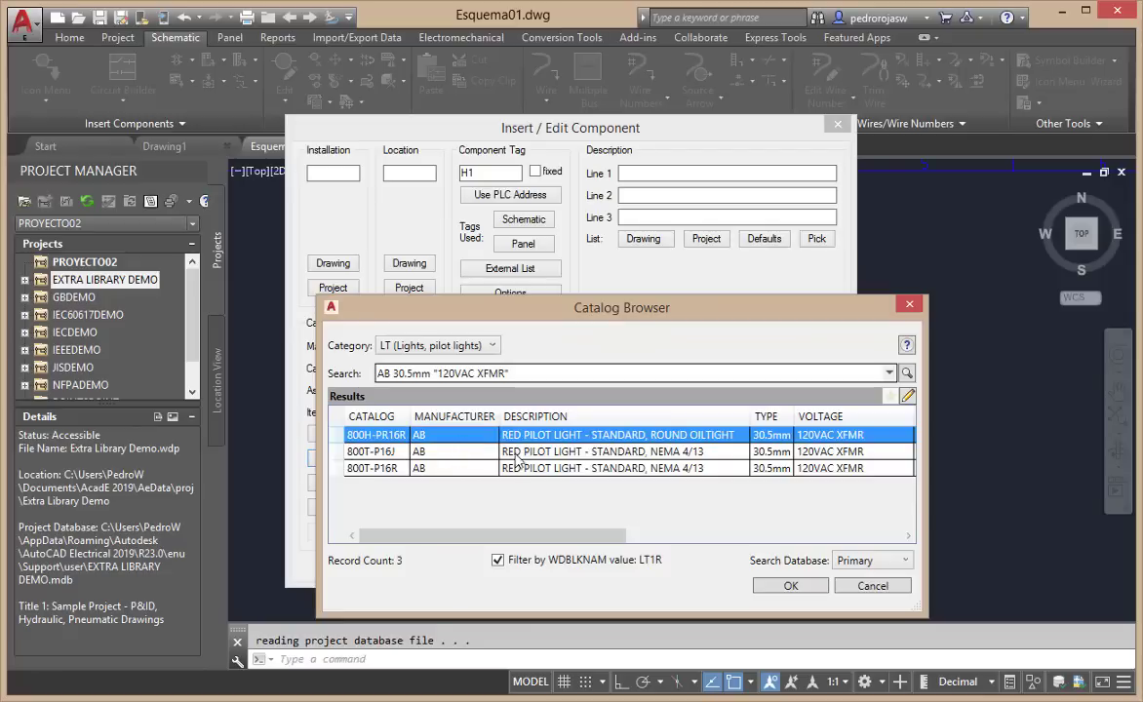
{"action": "left_click", "coordinate": [790, 586]}
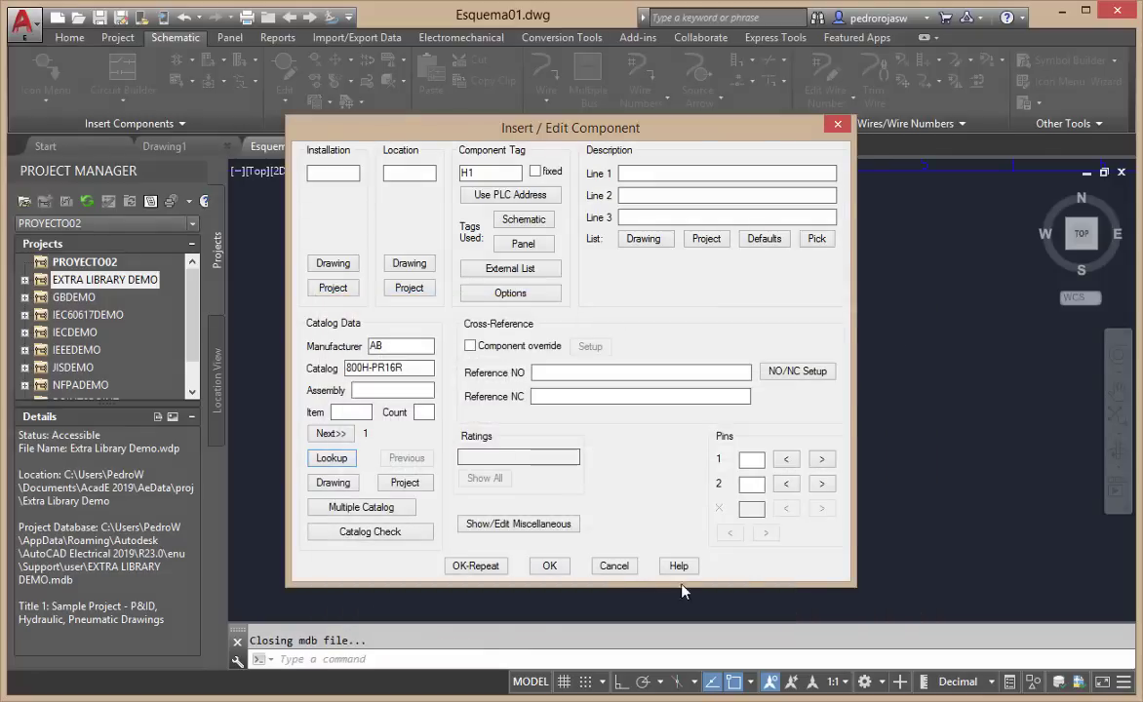
{"action": "left_click", "coordinate": [549, 567]}
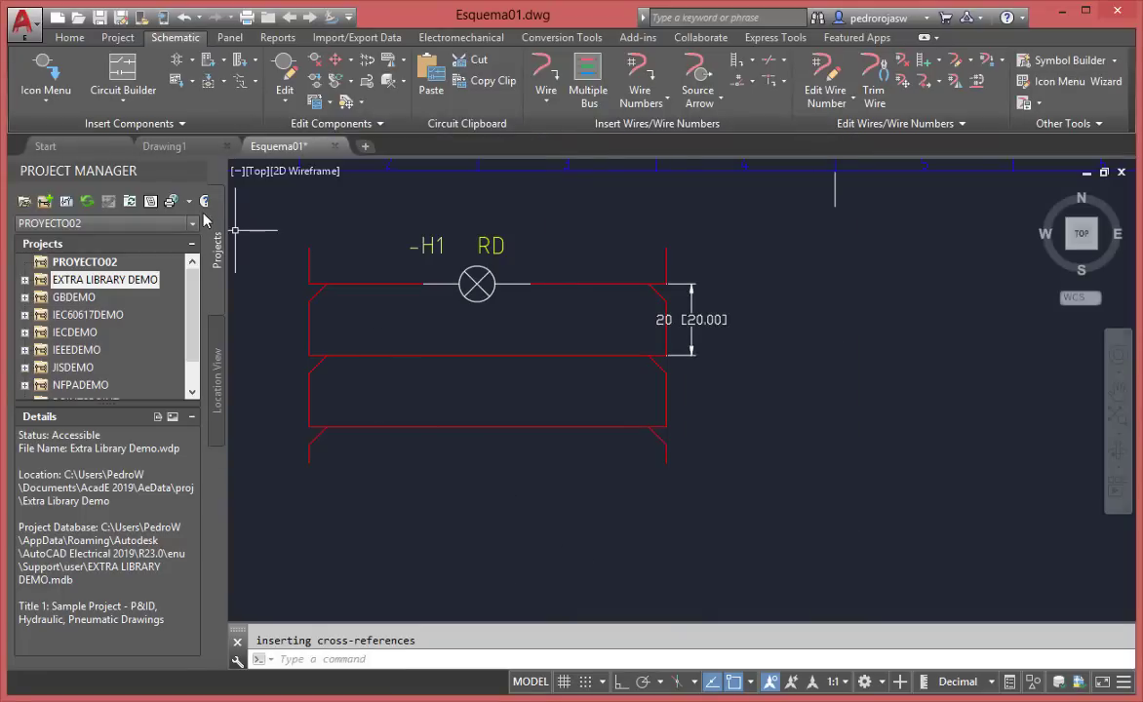
Insert a standard green pilot light on the middle rung, below the red light
{"action": "left_click", "coordinate": [46, 71]}
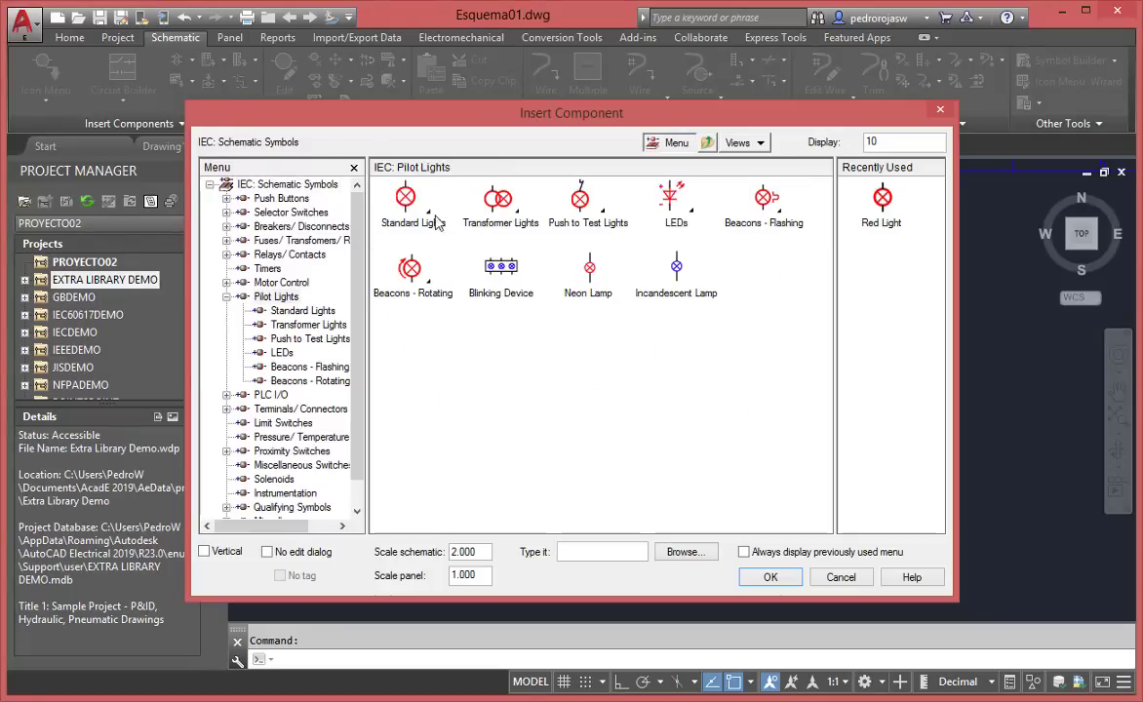
{"action": "left_click", "coordinate": [392, 198]}
{"action": "left_click", "coordinate": [503, 209]}
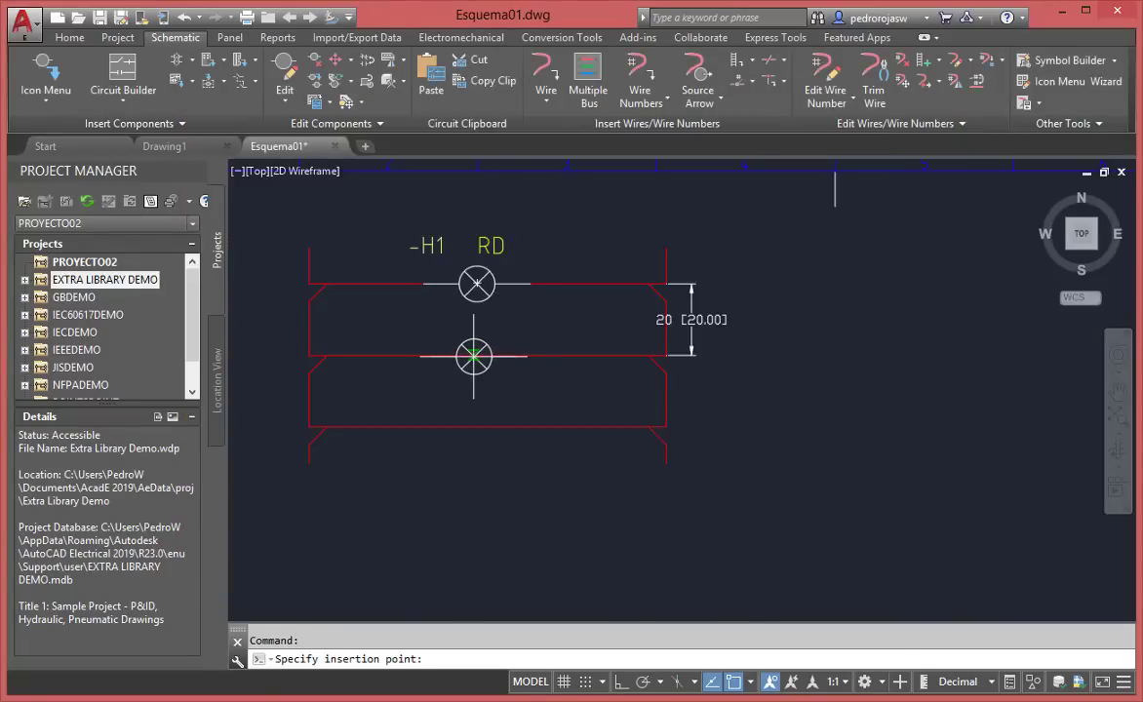
{"action": "left_click", "coordinate": [473, 356]}
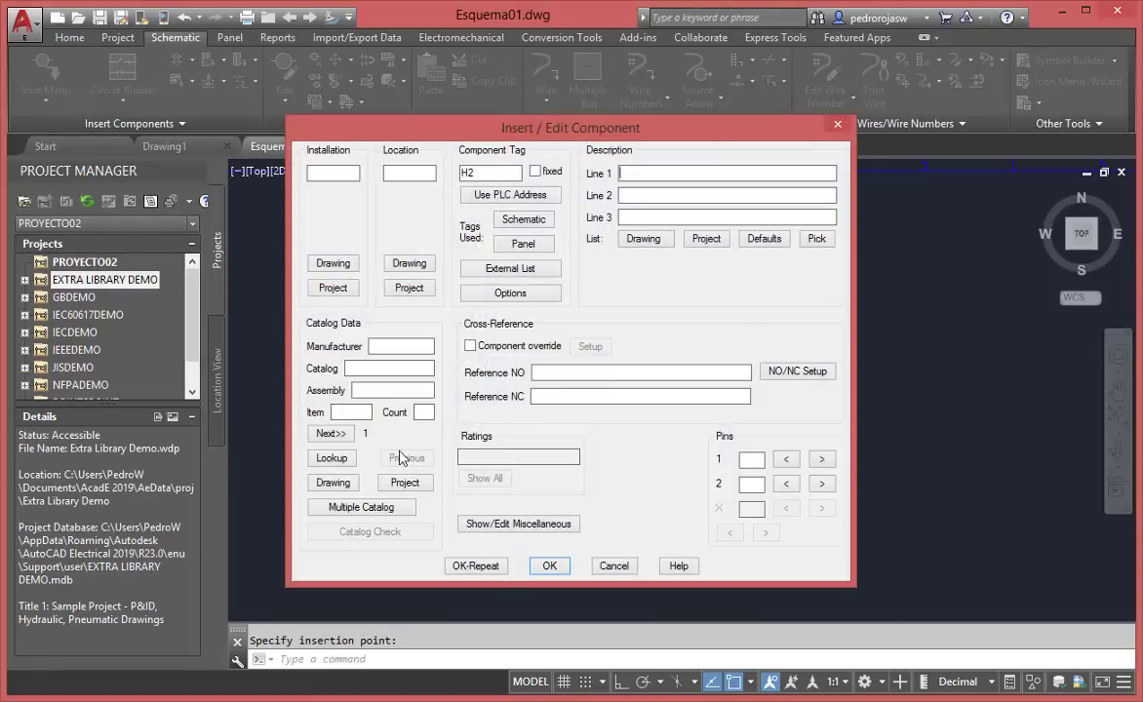
Assign the AB catalog part 800H-PR16G to the green light H2 and accept the component data
{"action": "left_click", "coordinate": [347, 464]}
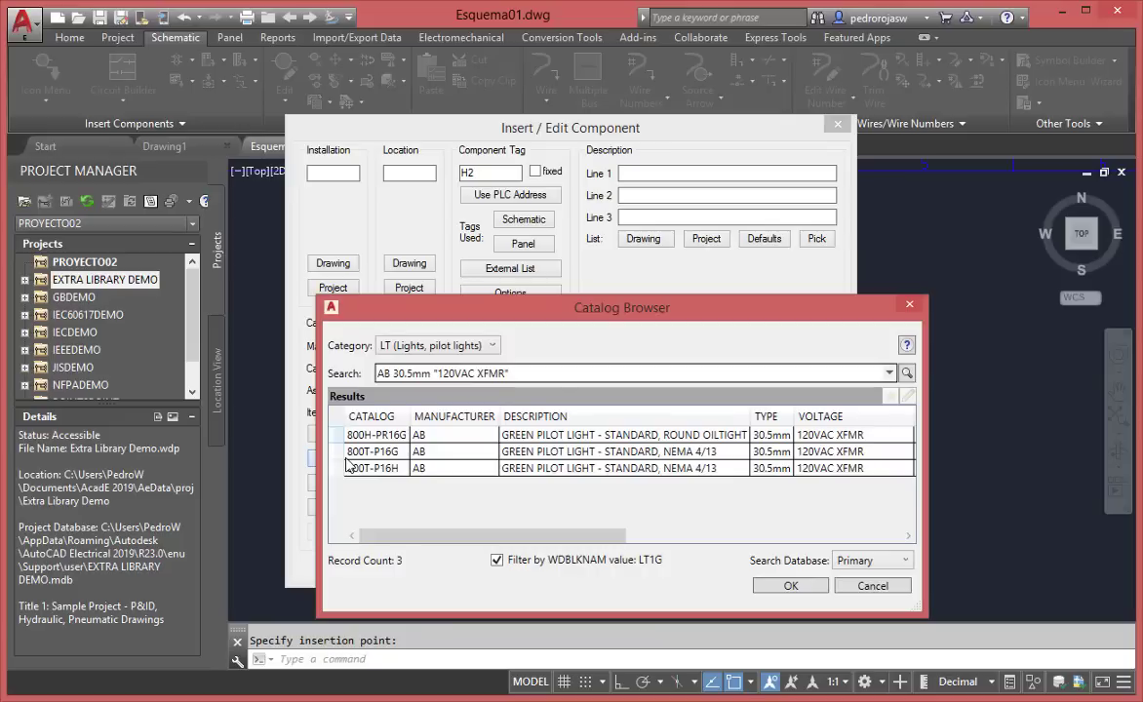
{"action": "left_click", "coordinate": [474, 443]}
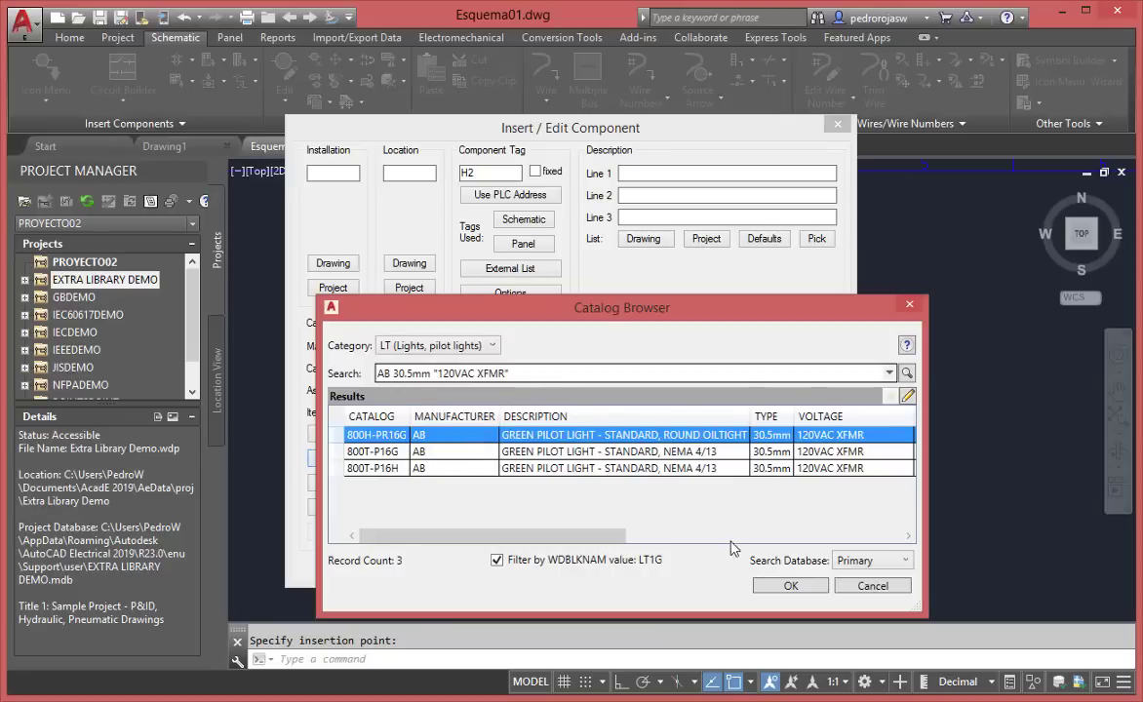
{"action": "left_click", "coordinate": [787, 586]}
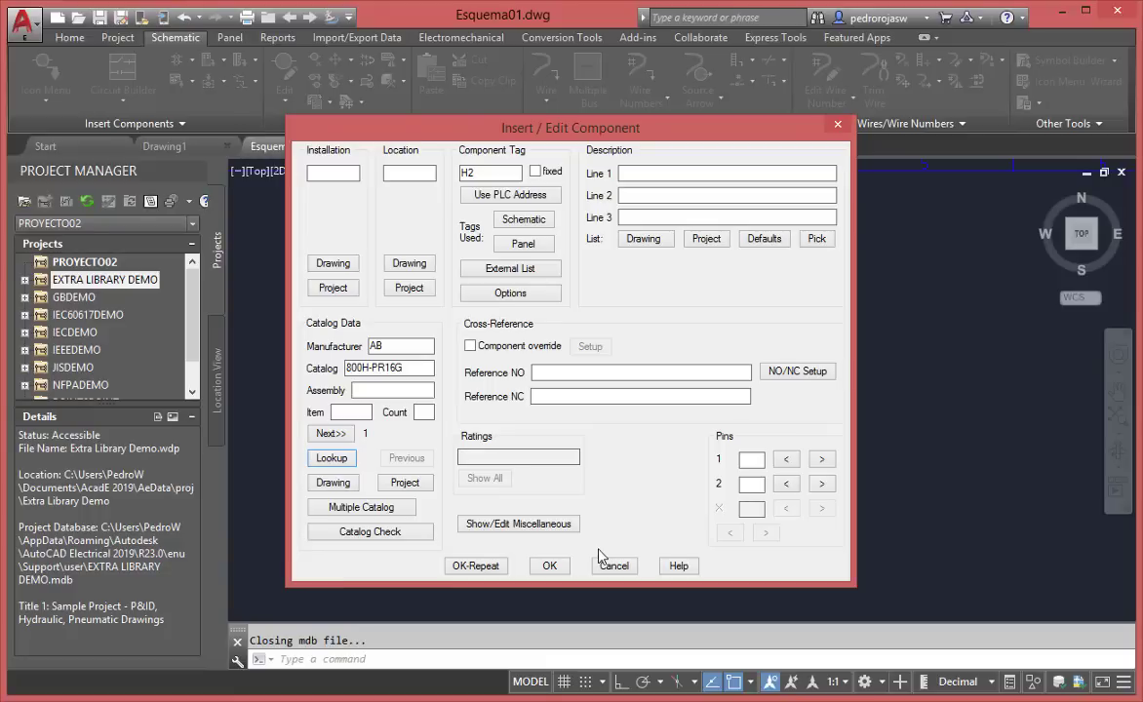
{"action": "left_click", "coordinate": [551, 566]}
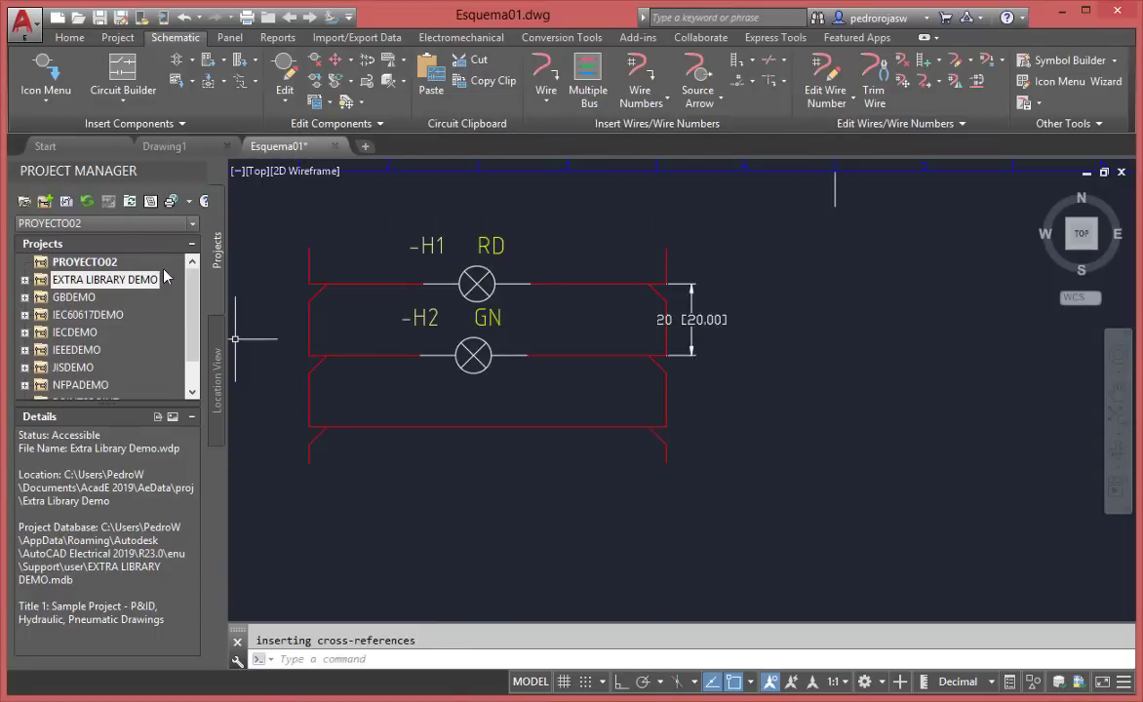
Insert a standard yellow pilot light on the bottom rung, below the green light
{"action": "left_click", "coordinate": [54, 70]}
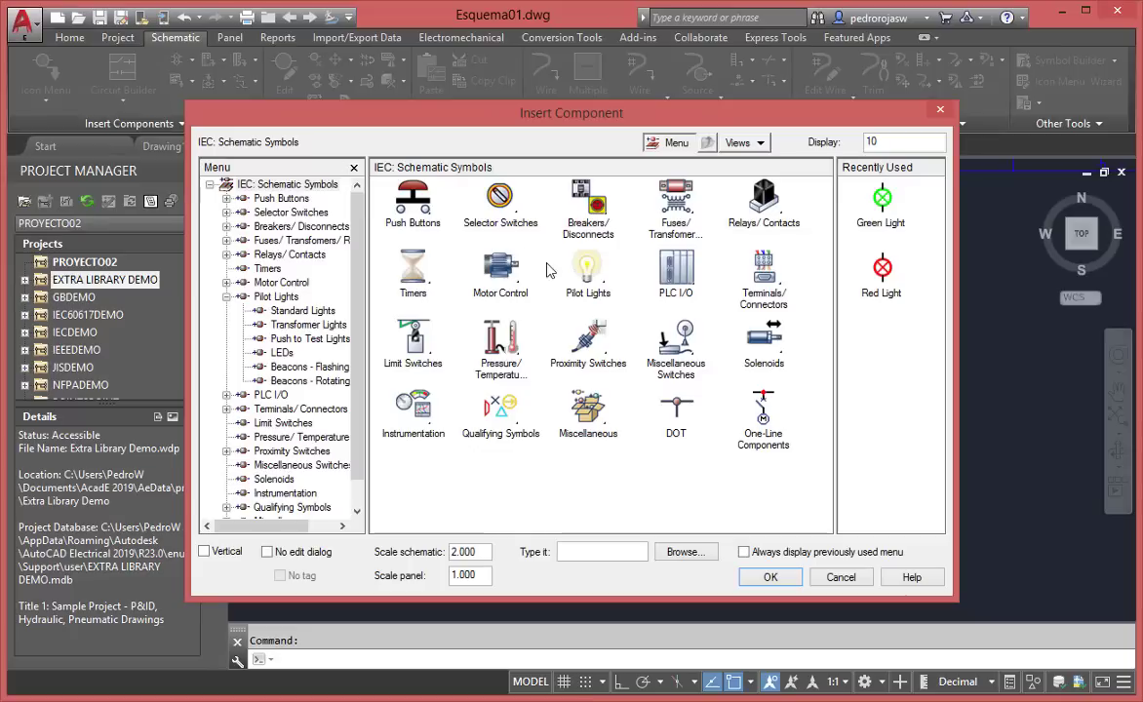
{"action": "left_click", "coordinate": [555, 258]}
{"action": "left_click", "coordinate": [409, 210]}
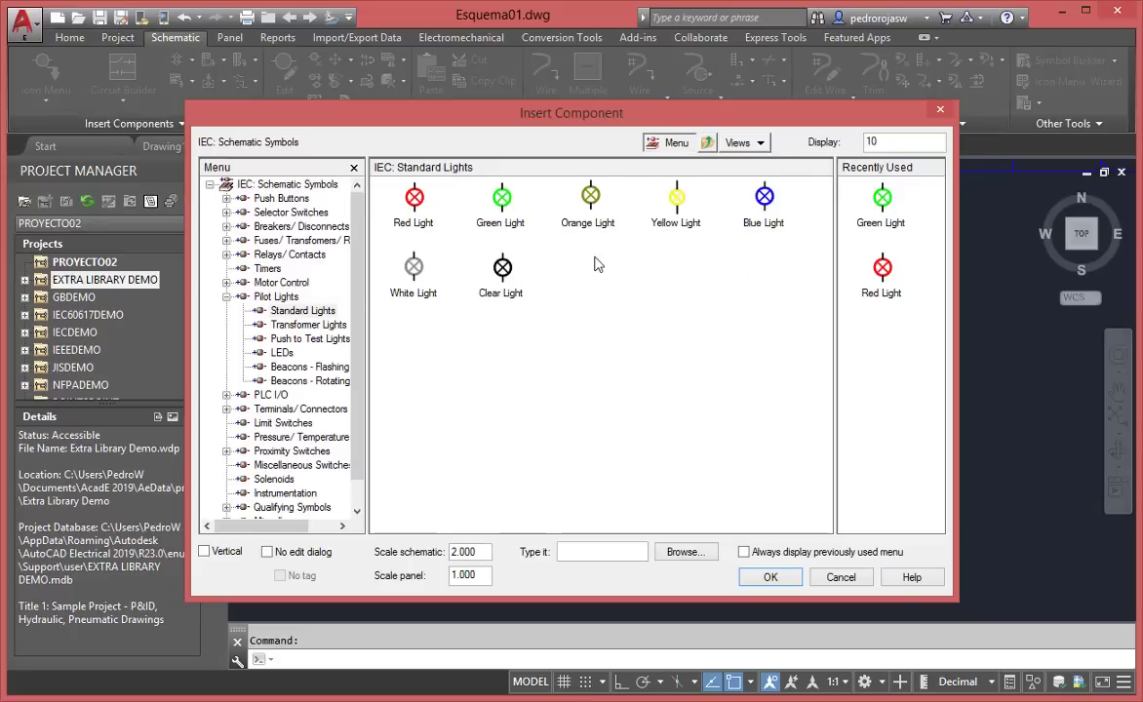
{"action": "left_click", "coordinate": [679, 198]}
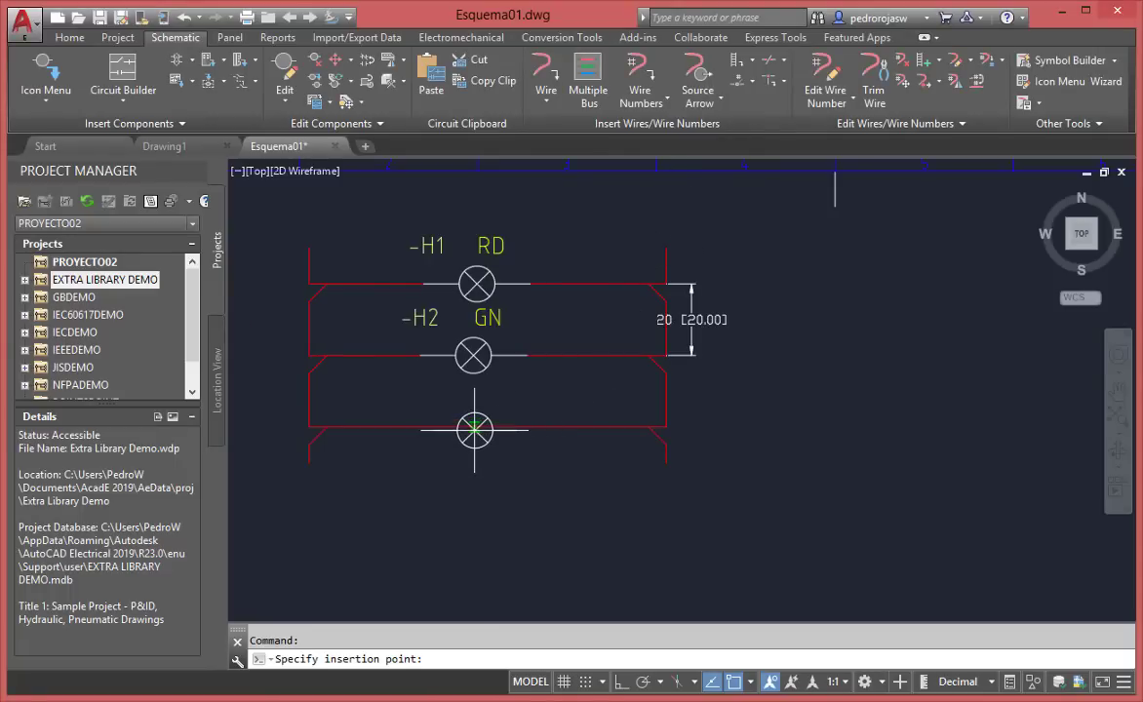
{"action": "left_click", "coordinate": [474, 426]}
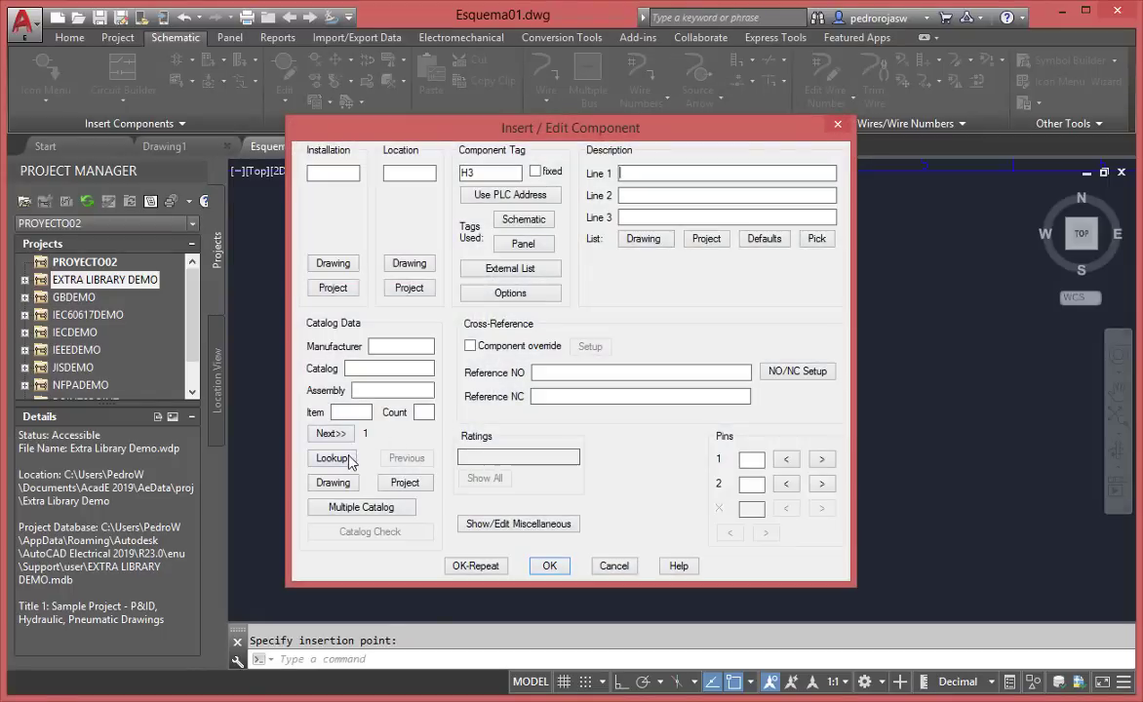
Search the pilot light catalog for the yellow light H3 with the terms "PILOT","YELLOW","120VAC XFMR"
{"action": "left_click", "coordinate": [347, 457]}
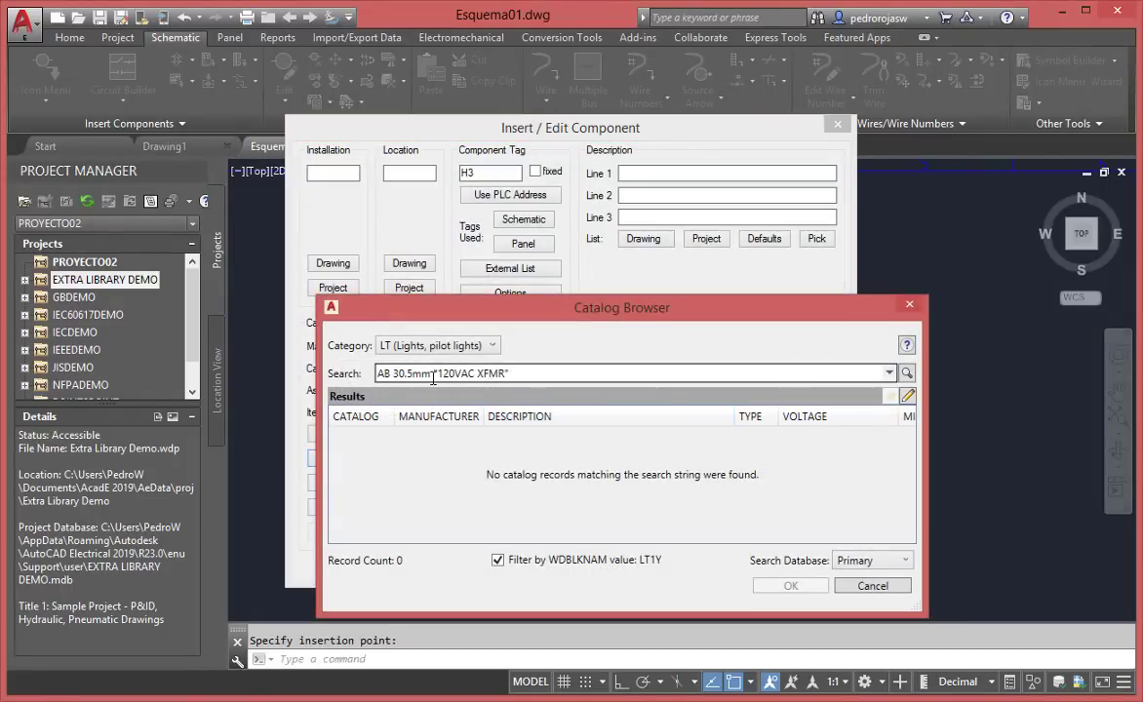
{"action": "left_click_drag", "start_coordinate": [432, 374], "coordinate": [344, 337]}
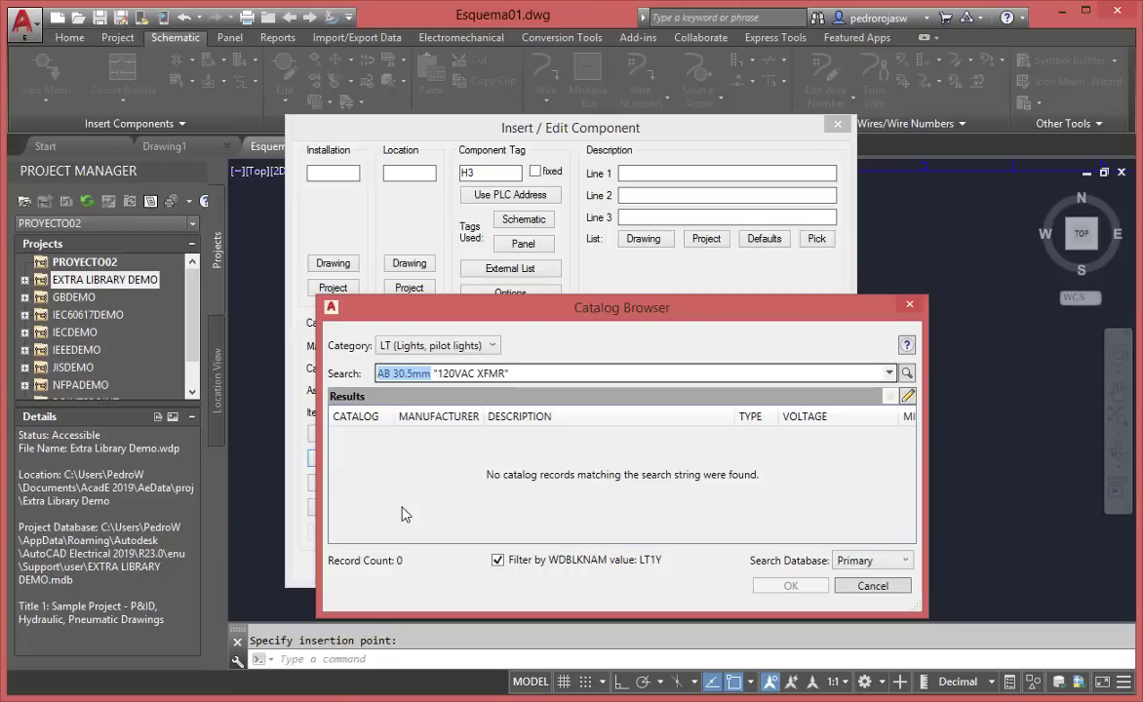
{"action": "key", "text": "BackSpace"}
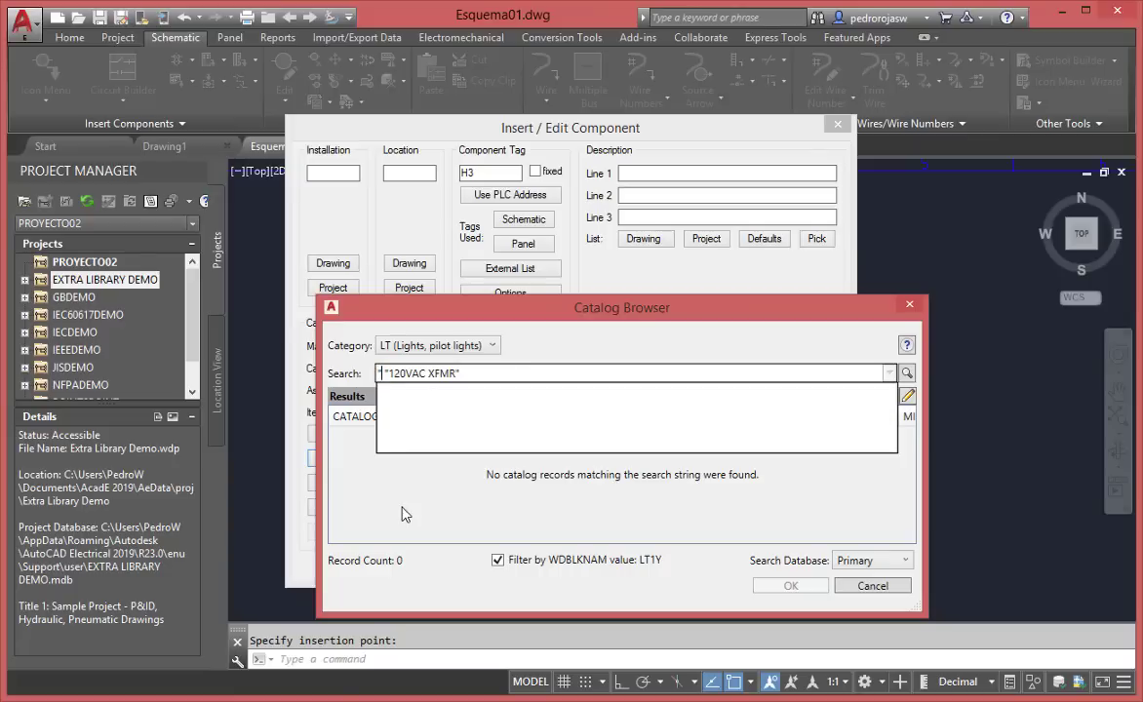
{"action": "type", "text": "PlLOT\""}
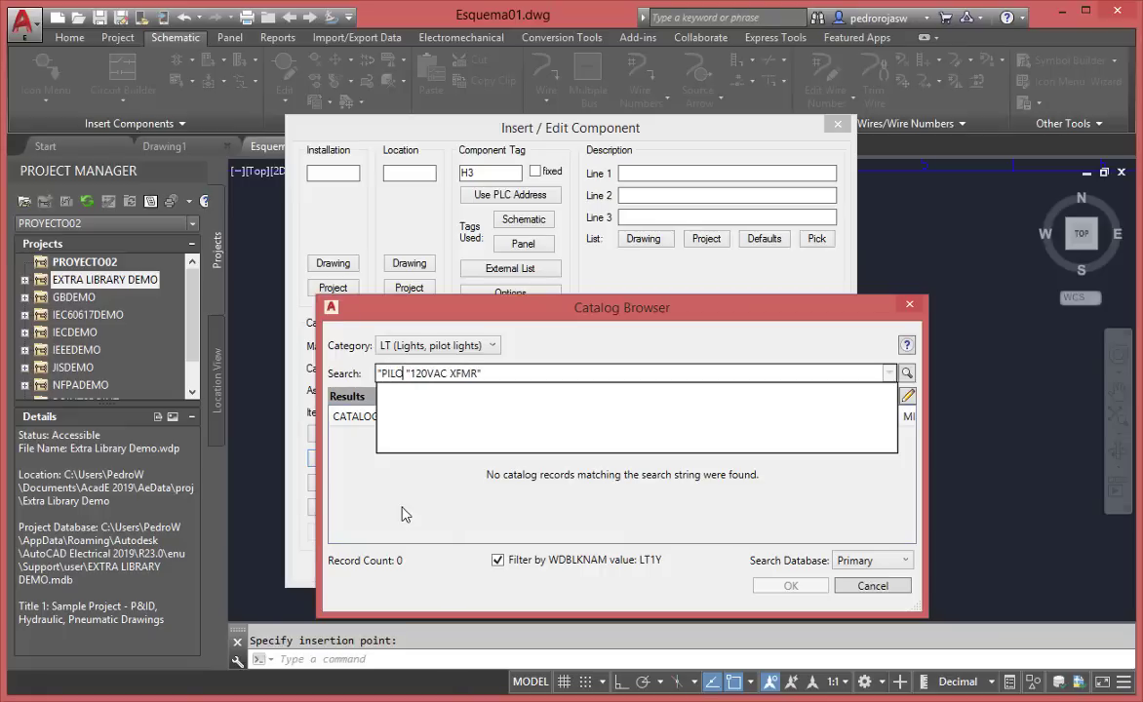
{"action": "type", "text": ","}
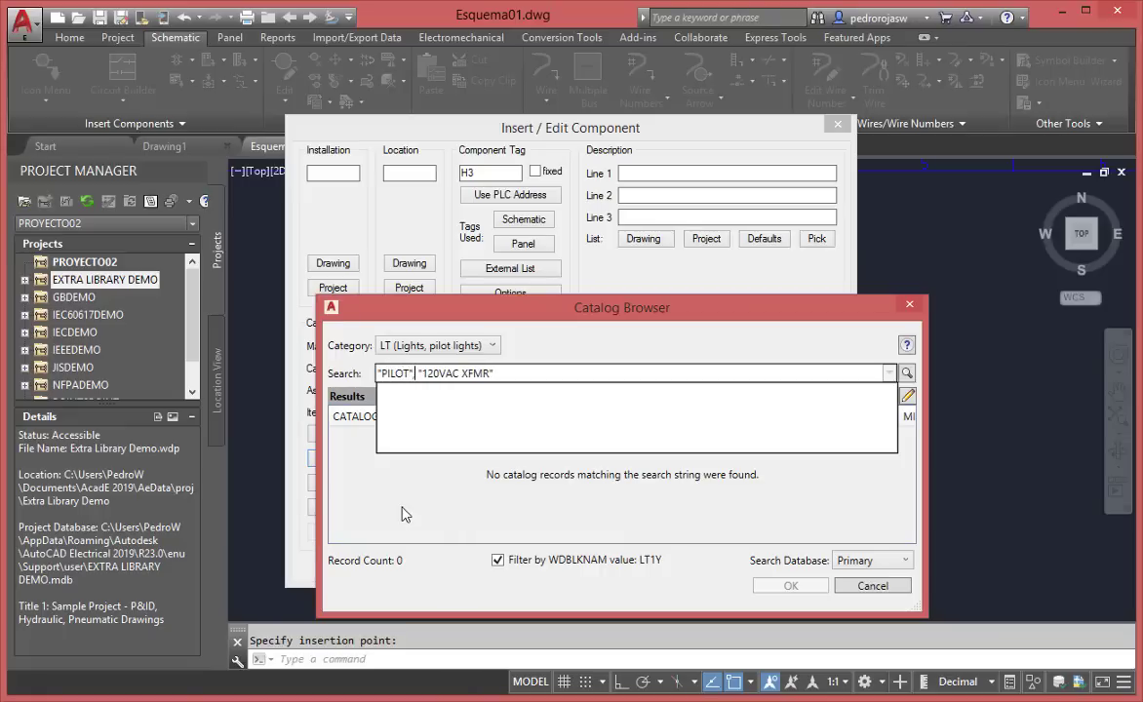
{"action": "type", "text": "\""}
{"action": "type", "text": "YELLOW"}
{"action": "type", "text": "\","}
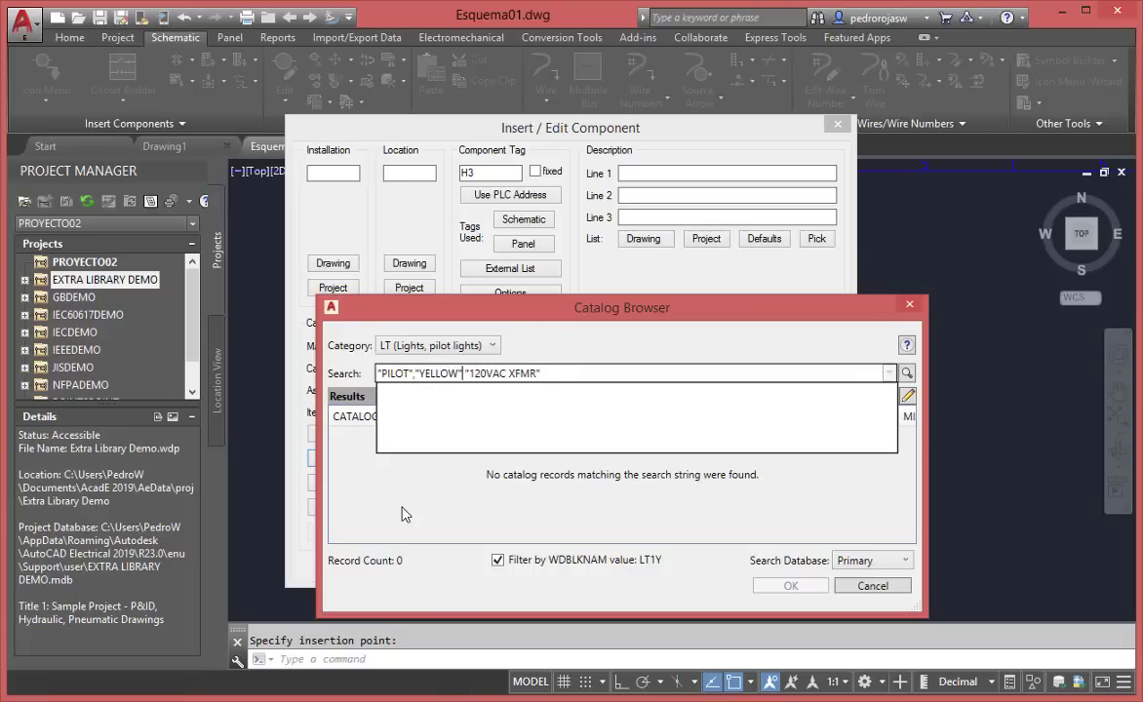
{"action": "key", "text": "Delete"}
{"action": "left_click", "coordinate": [907, 374]}
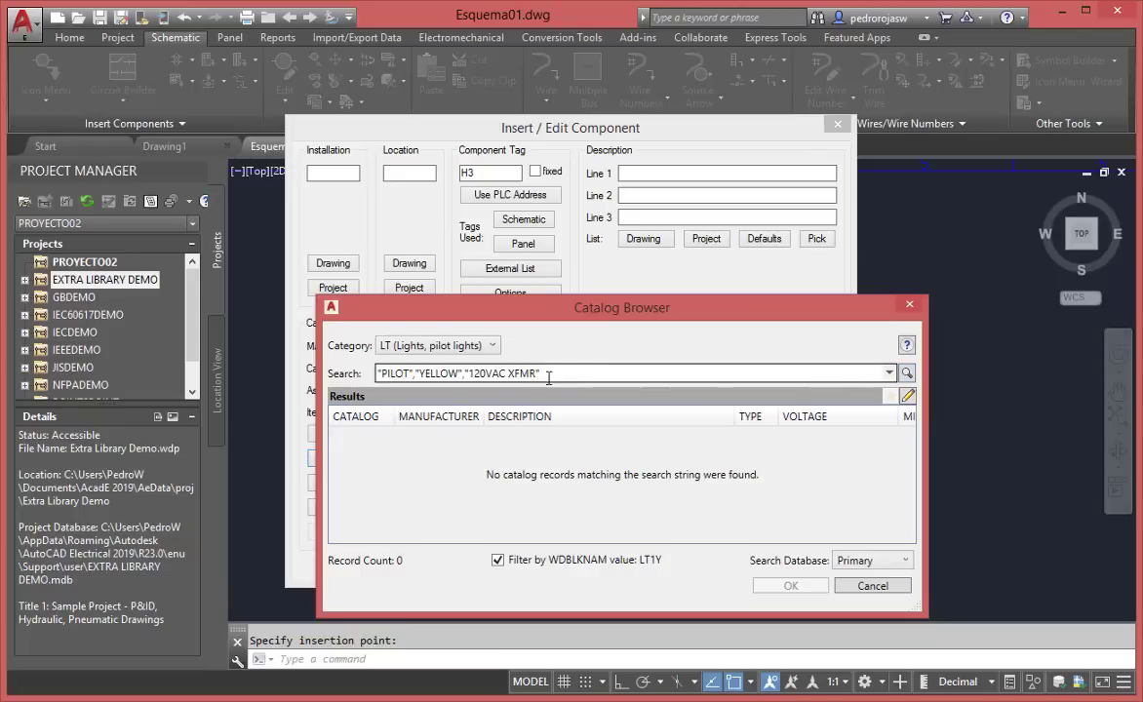
Remove the voltage term from the catalog search and search again with only "PILOT","YELLOW"
{"action": "key", "text": "BackSpace"}
{"action": "key", "text": "BackSpace"}
{"action": "key", "text": "BackSpace"}
{"action": "key", "text": "BackSpace"}
{"action": "key", "text": "BackSpace"}
{"action": "key", "text": "BackSpace"}
{"action": "key", "text": "BackSpace"}
{"action": "key", "text": "BackSpace"}
{"action": "key", "text": "BackSpace"}
{"action": "key", "text": "BackSpace"}
{"action": "key", "text": "BackSpace"}
{"action": "key", "text": "BackSpace"}
{"action": "key", "text": "BackSpace"}
{"action": "key", "text": "Return"}
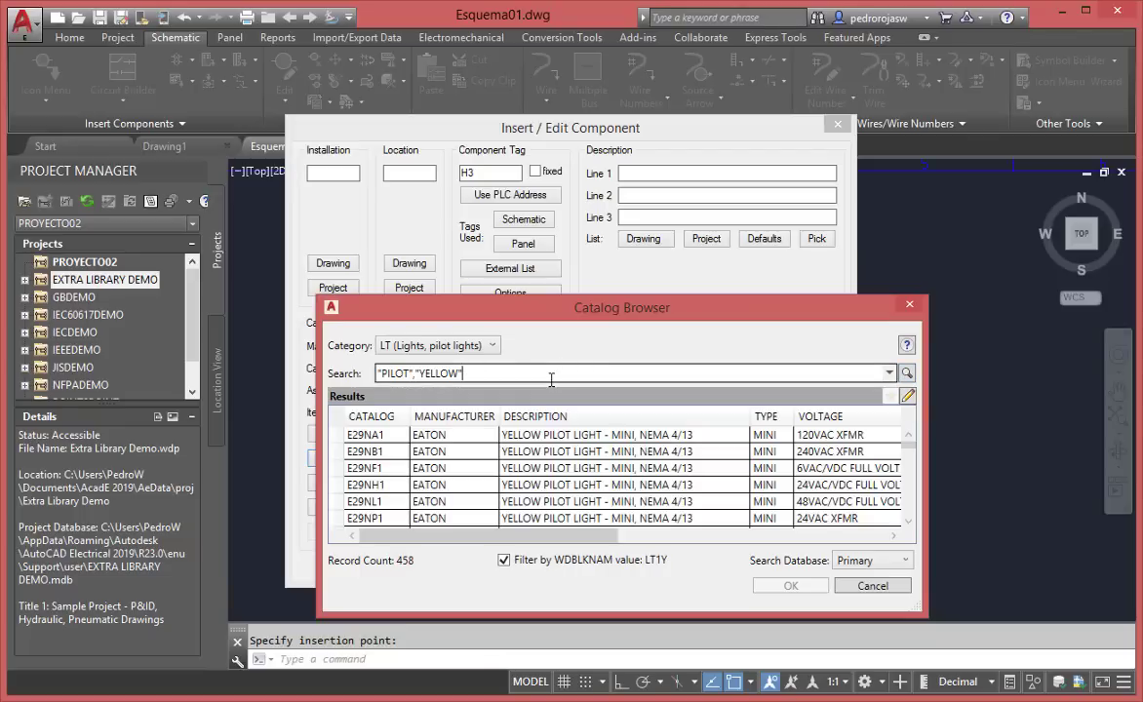
Assign the EATON catalog part E29NA1 to the yellow light H3 and accept the component data
{"action": "left_click", "coordinate": [698, 440]}
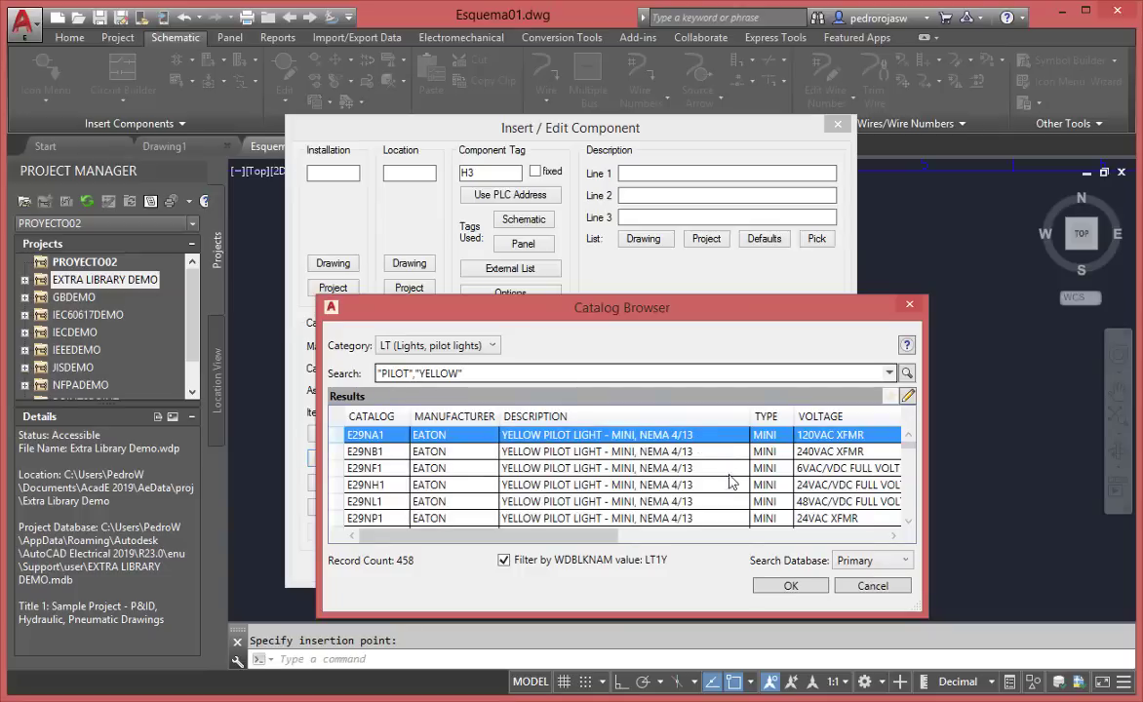
{"action": "left_click", "coordinate": [780, 591]}
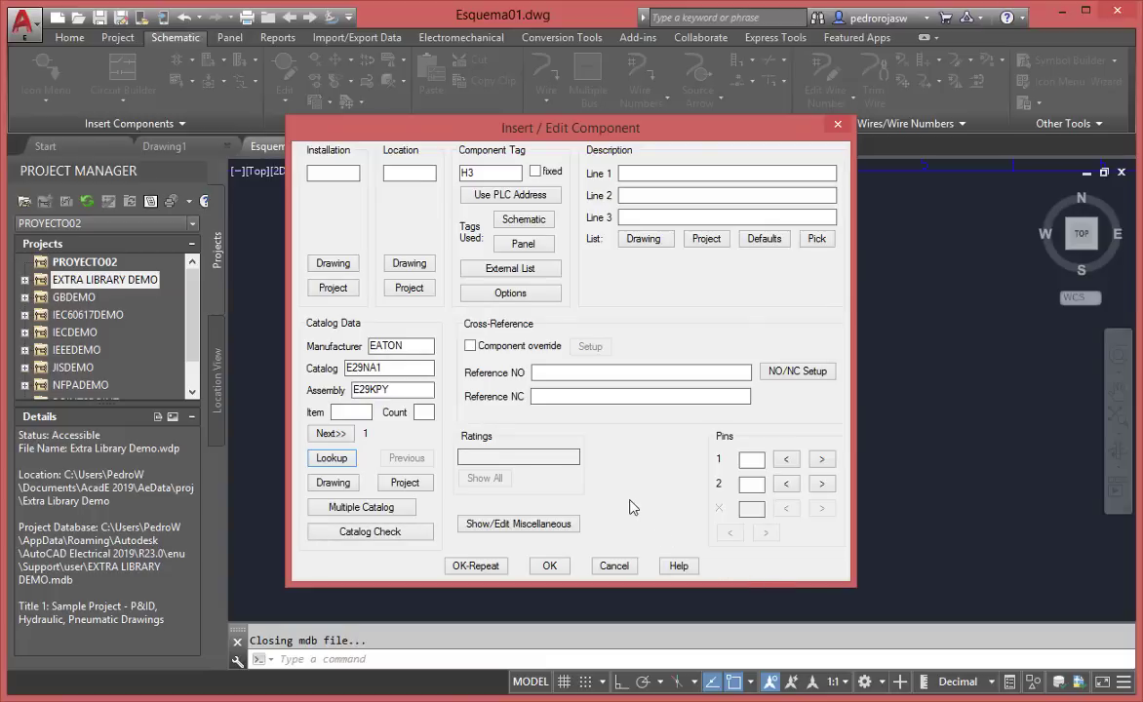
{"action": "left_click", "coordinate": [550, 566]}
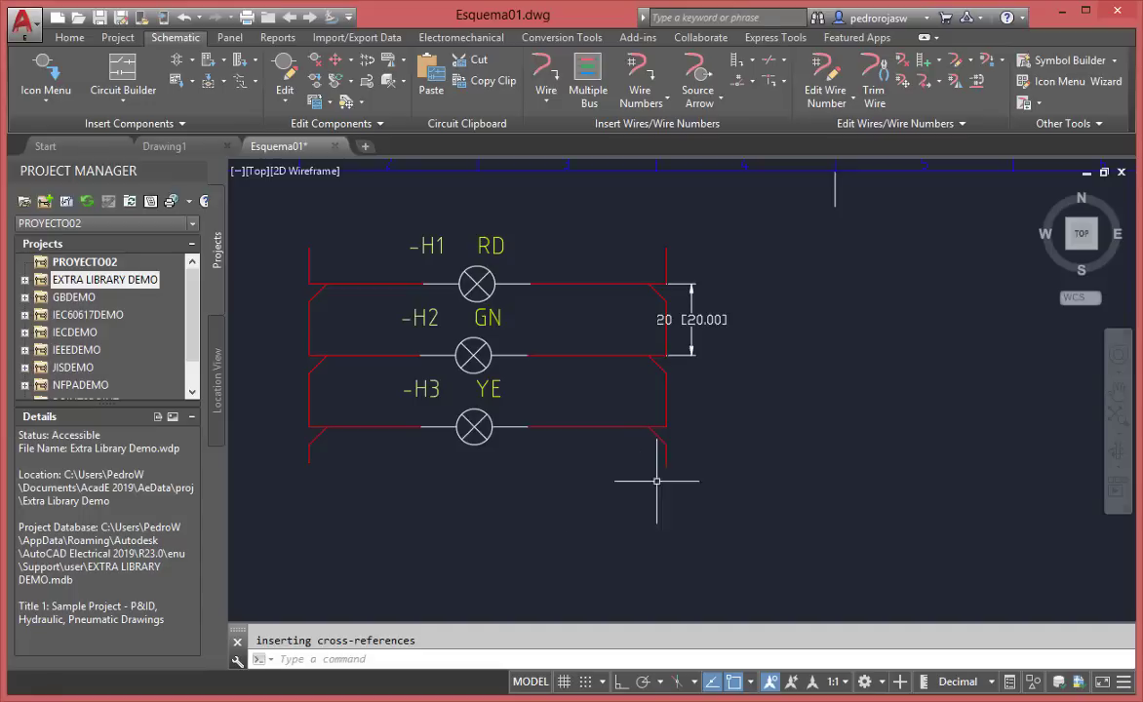
Move the rung-spacing dimension line about 11 units farther out from the ladder and deselect it
{"action": "left_click", "coordinate": [691, 339]}
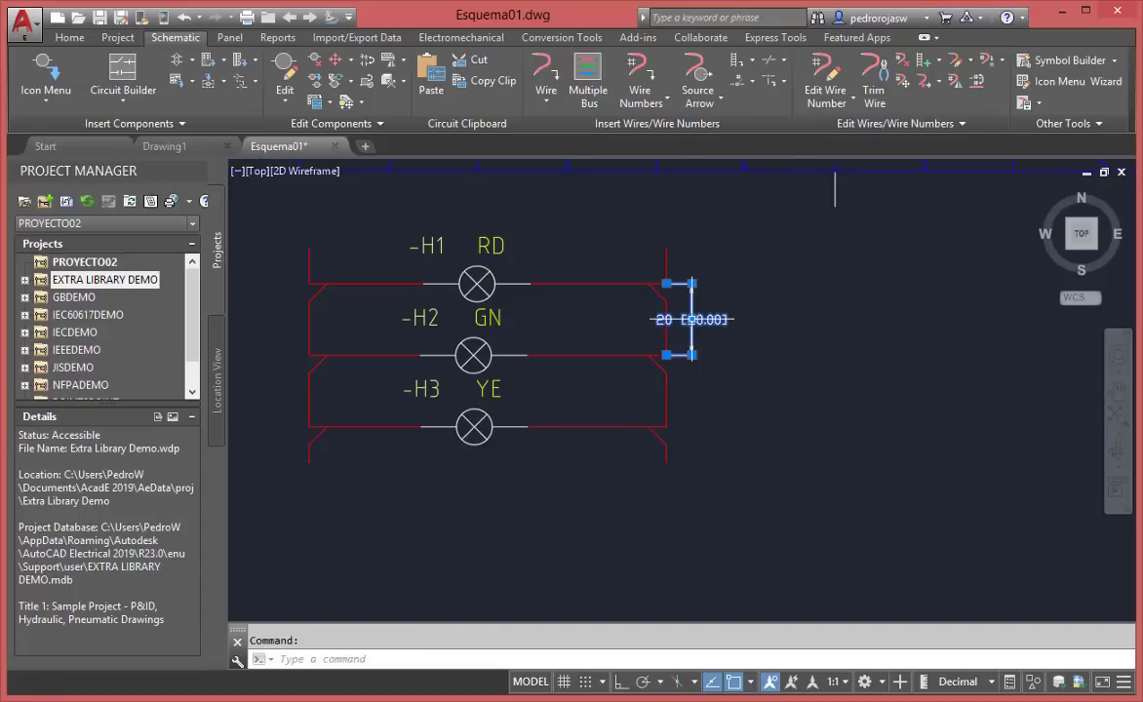
{"action": "left_click", "coordinate": [691, 320]}
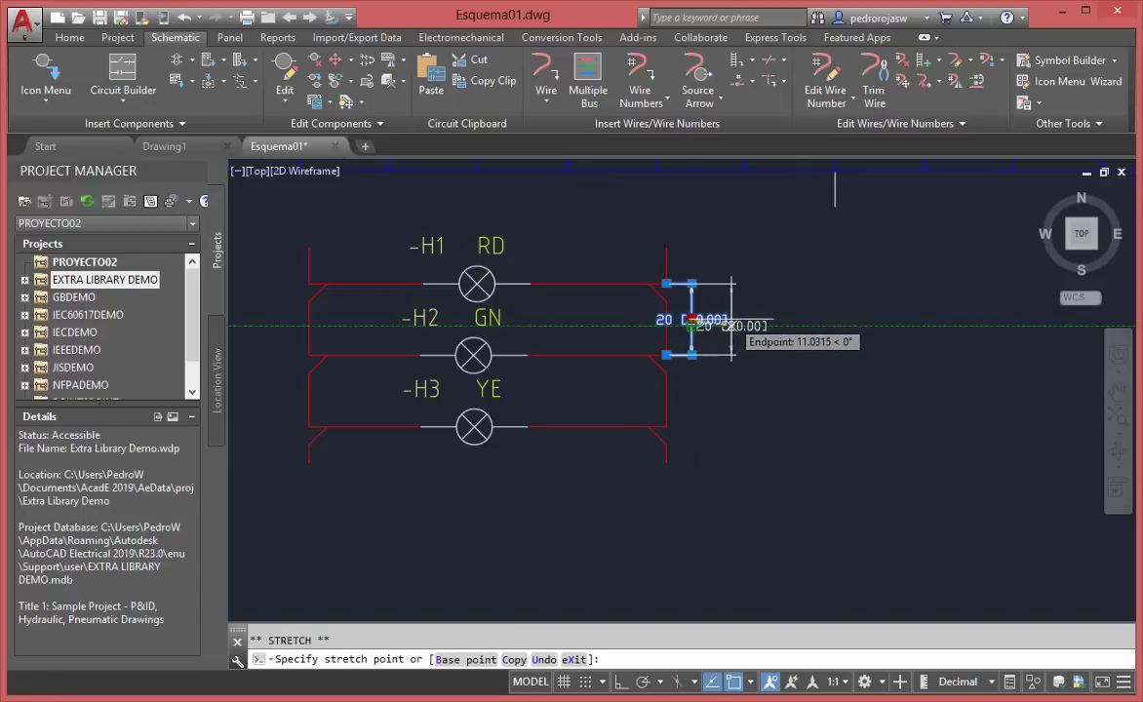
{"action": "left_click", "coordinate": [731, 327]}
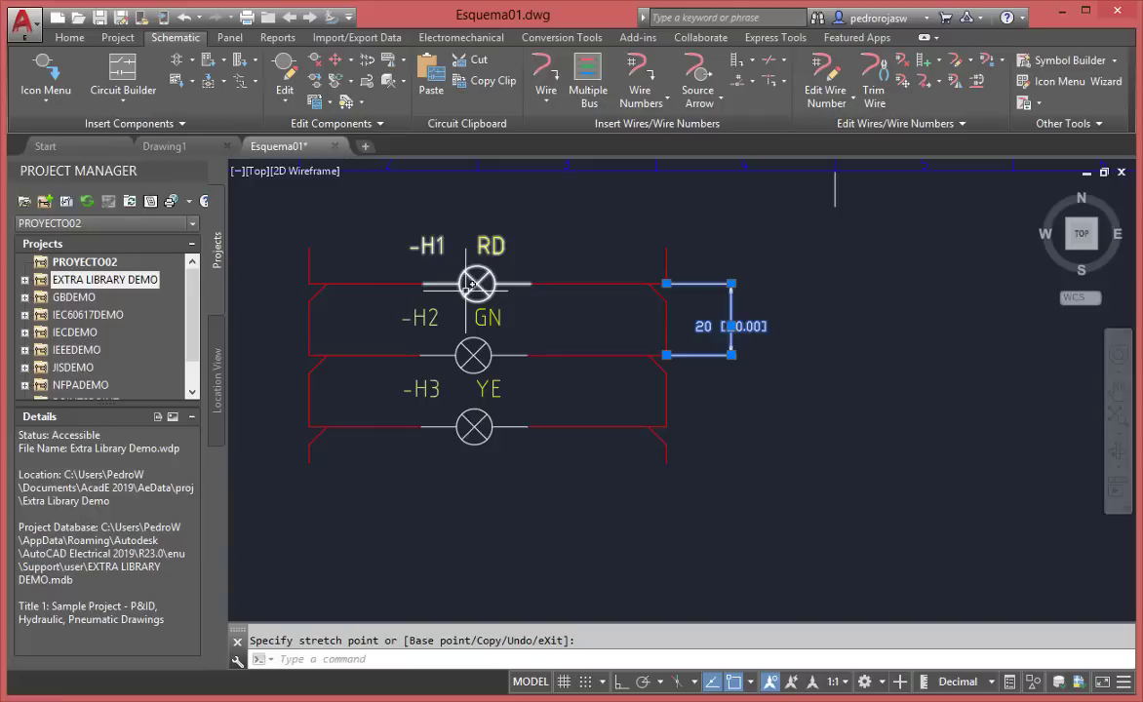
{"action": "key", "text": "Escape"}
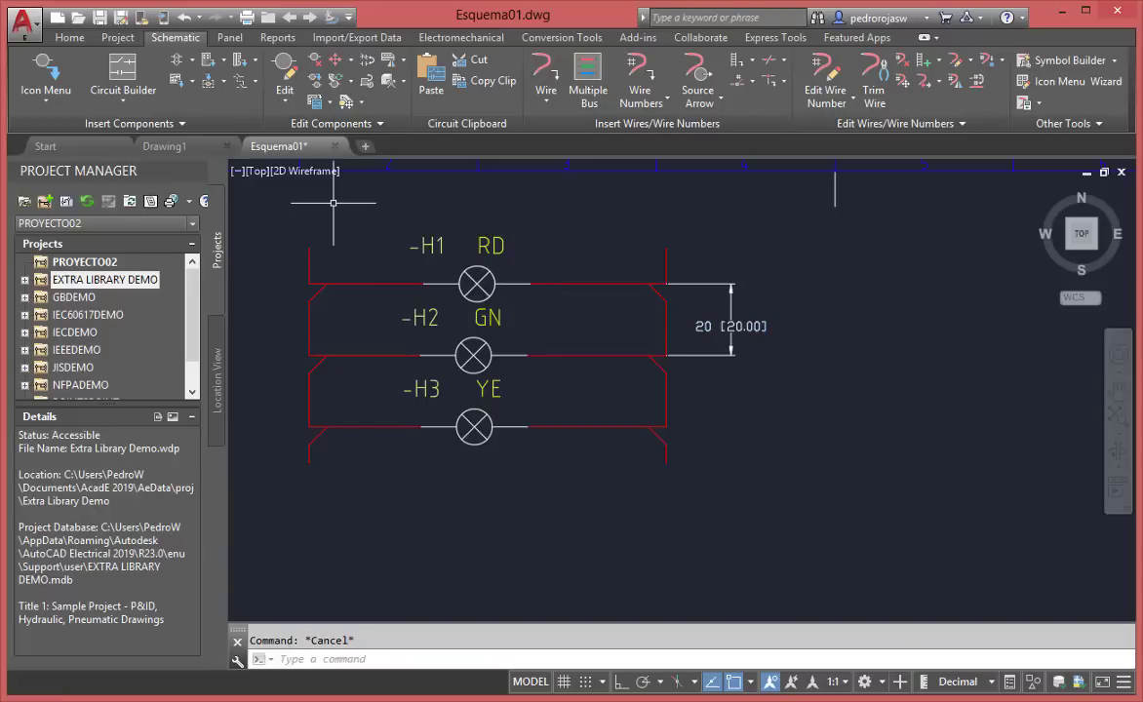
Save the Esquema01 drawing and close it
{"action": "left_click", "coordinate": [99, 17]}
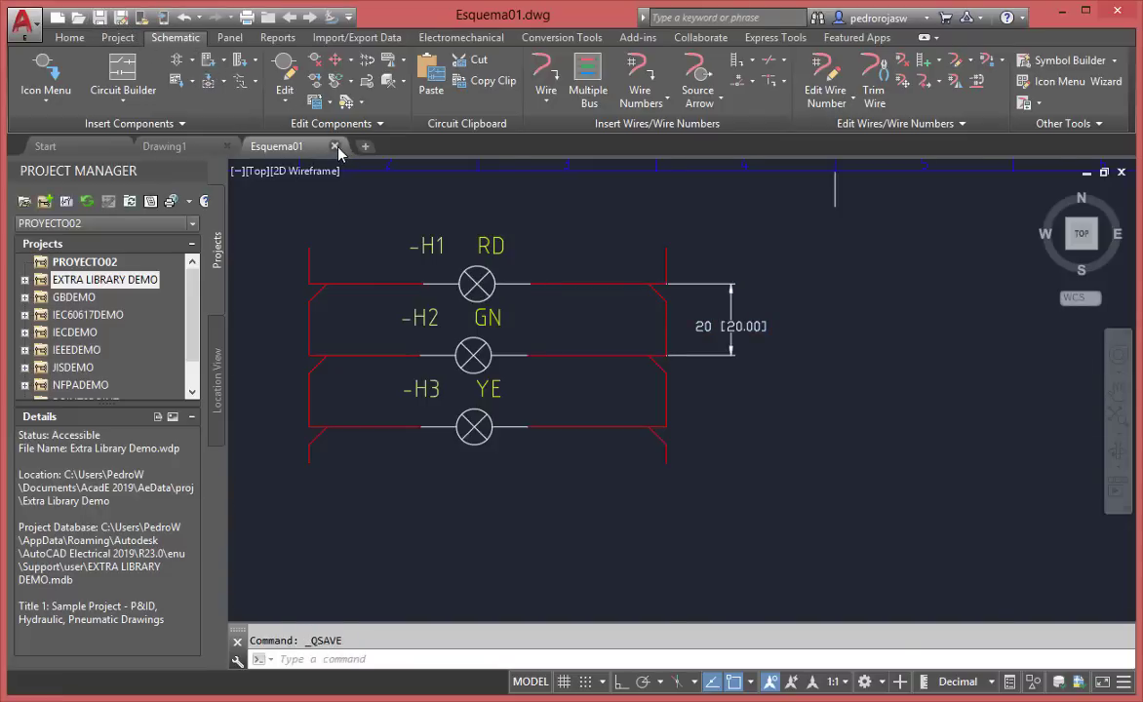
{"action": "left_click", "coordinate": [336, 146]}
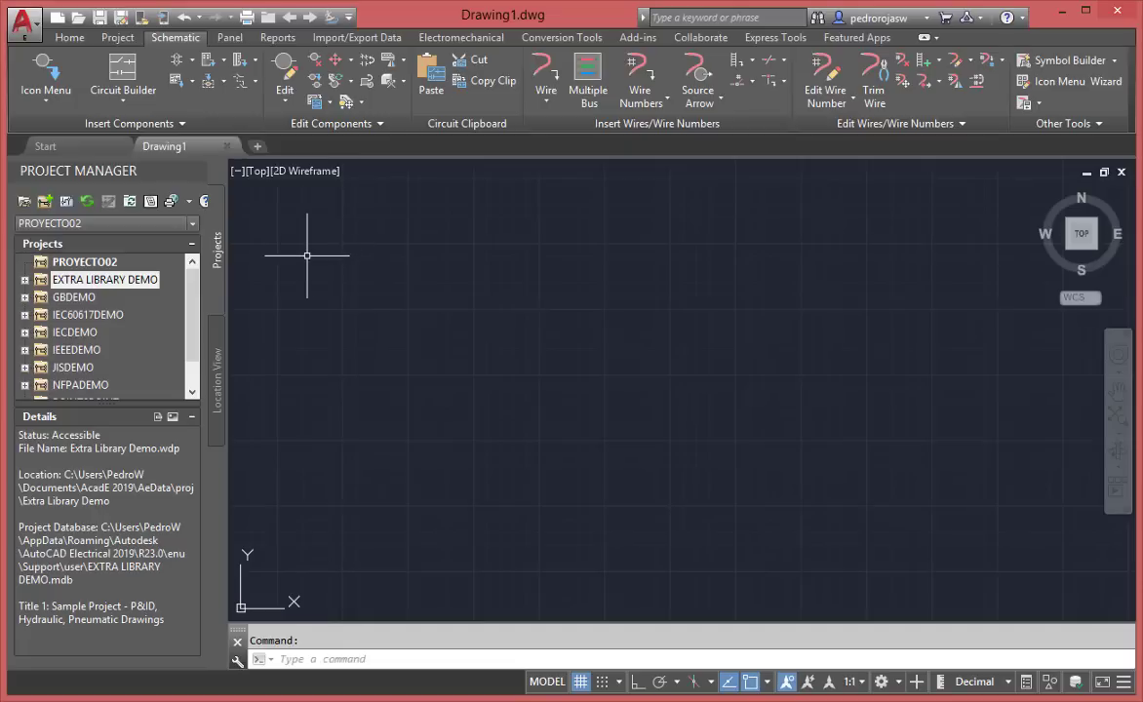
Start a new drawing in project PROYECTO02 and name it Armario01
{"action": "left_click", "coordinate": [94, 263]}
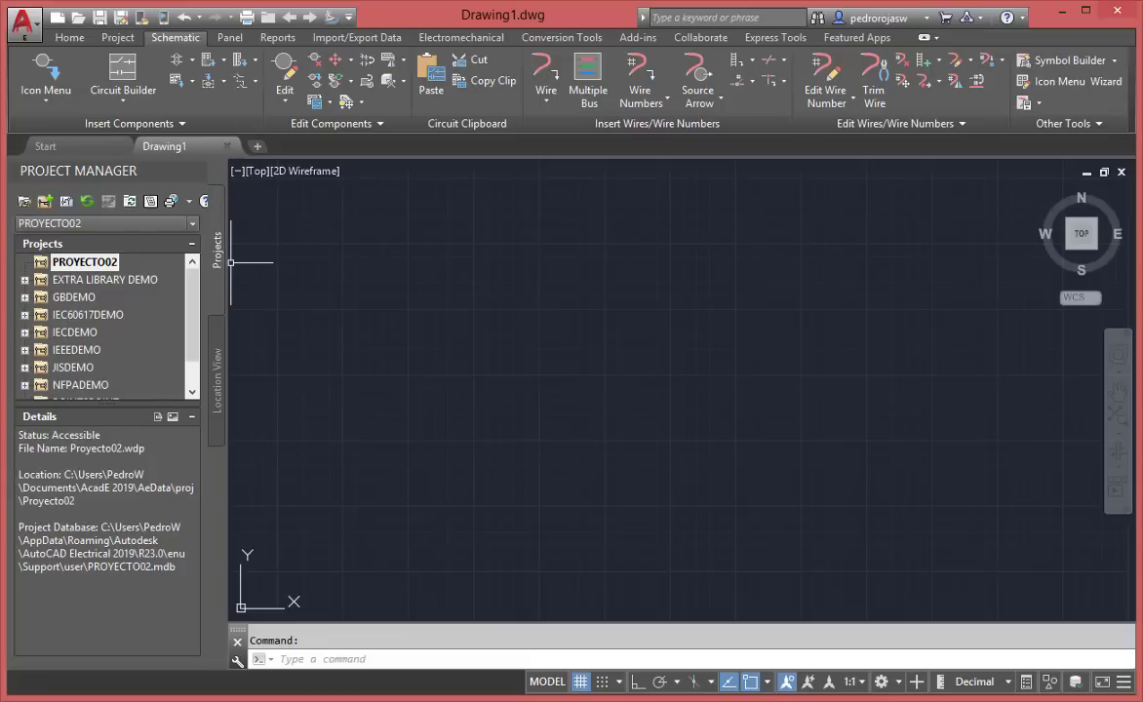
{"action": "left_click", "coordinate": [67, 201]}
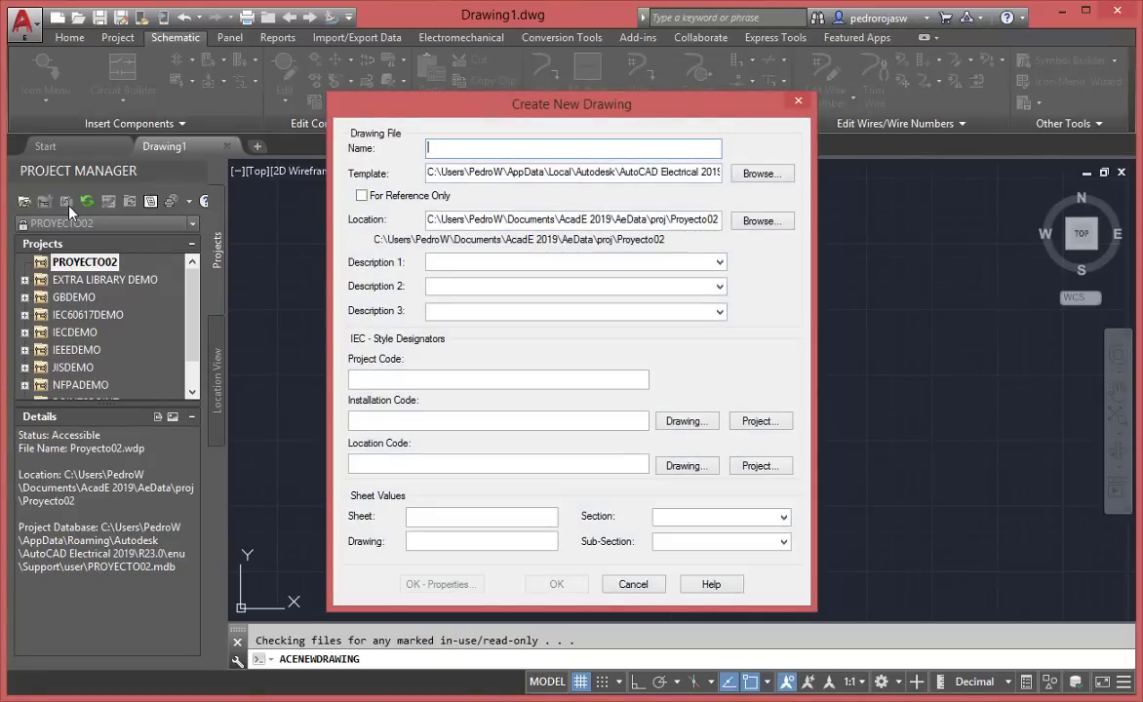
{"action": "type", "text": "aRMA"}
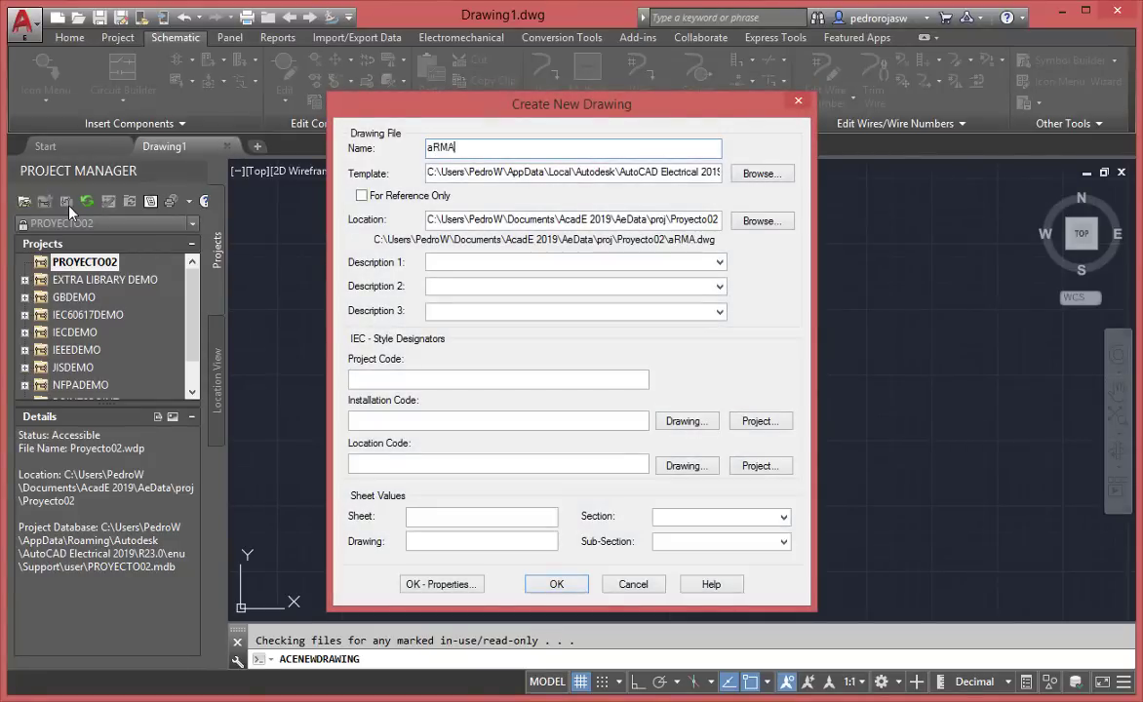
{"action": "key", "text": "BackSpace"}
{"action": "key", "text": "BackSpace"}
{"action": "key", "text": "BackSpace"}
{"action": "type", "text": "Armario01"}
Copy the name Armario01 into the drawing's first description and create the drawing with the project default values applied
{"action": "key", "text": "ctrl+a"}
{"action": "key", "text": "ctrl+c"}
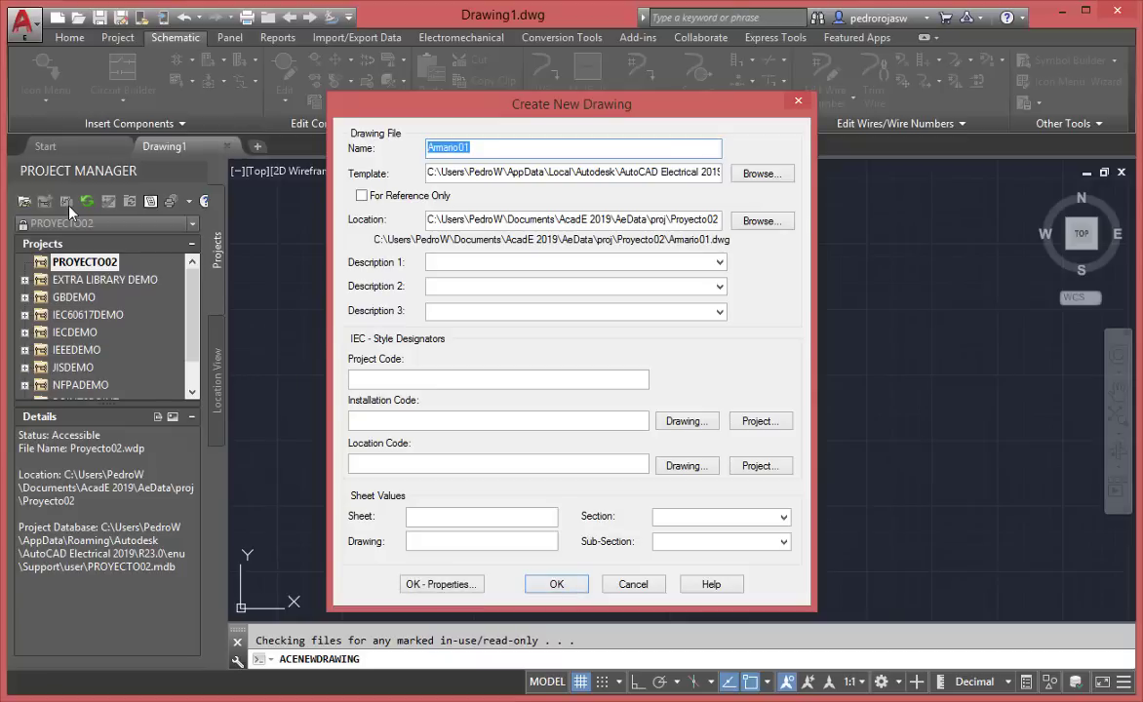
{"action": "left_click", "coordinate": [440, 262]}
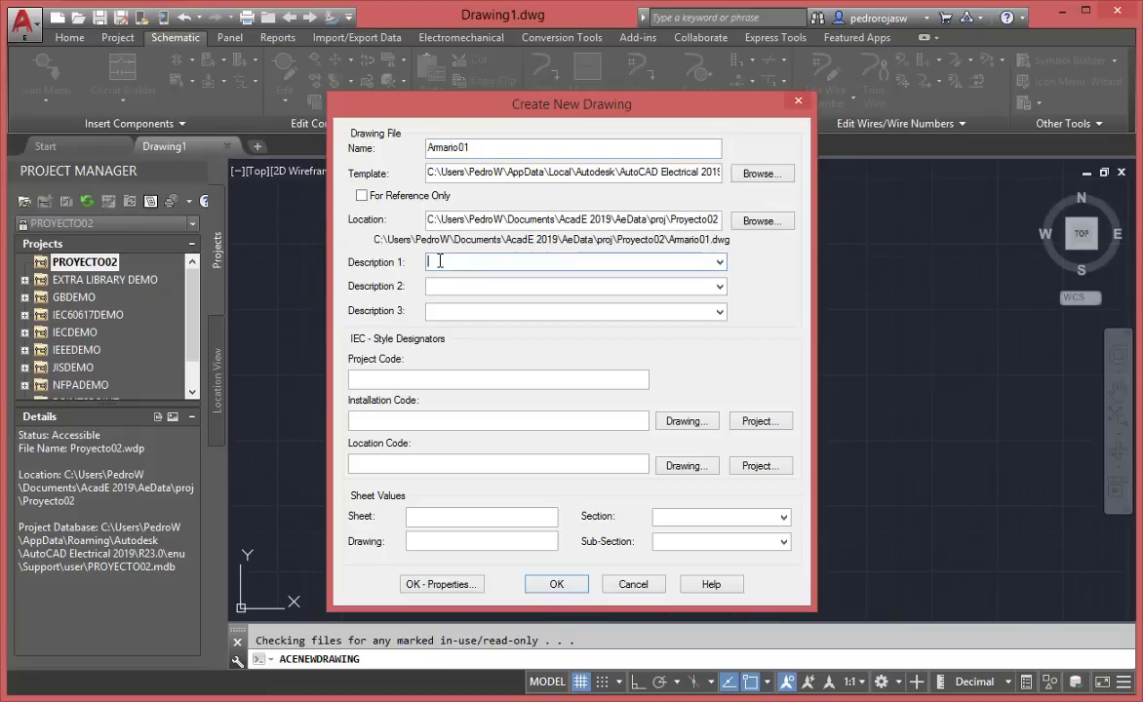
{"action": "key", "text": "ctrl+v"}
{"action": "left_click", "coordinate": [555, 584]}
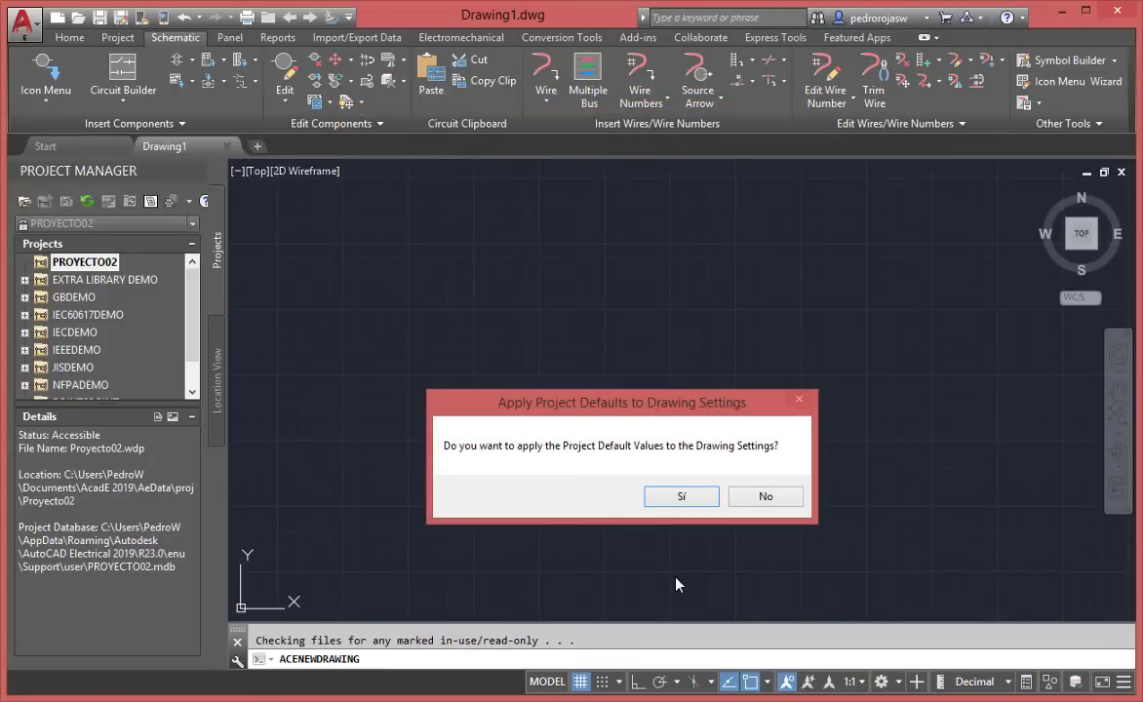
{"action": "left_click", "coordinate": [681, 498]}
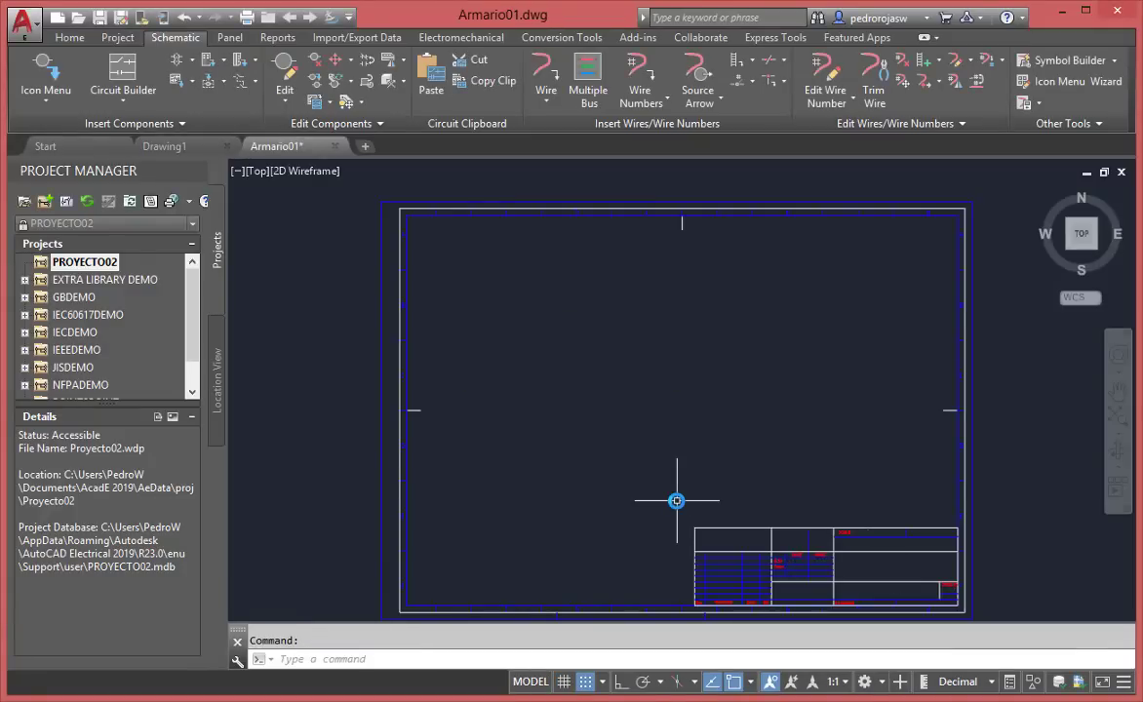
Start inserting a panel footprint and add the non-visible WD_PNLM block to the Armario01 drawing
{"action": "left_click", "coordinate": [232, 39]}
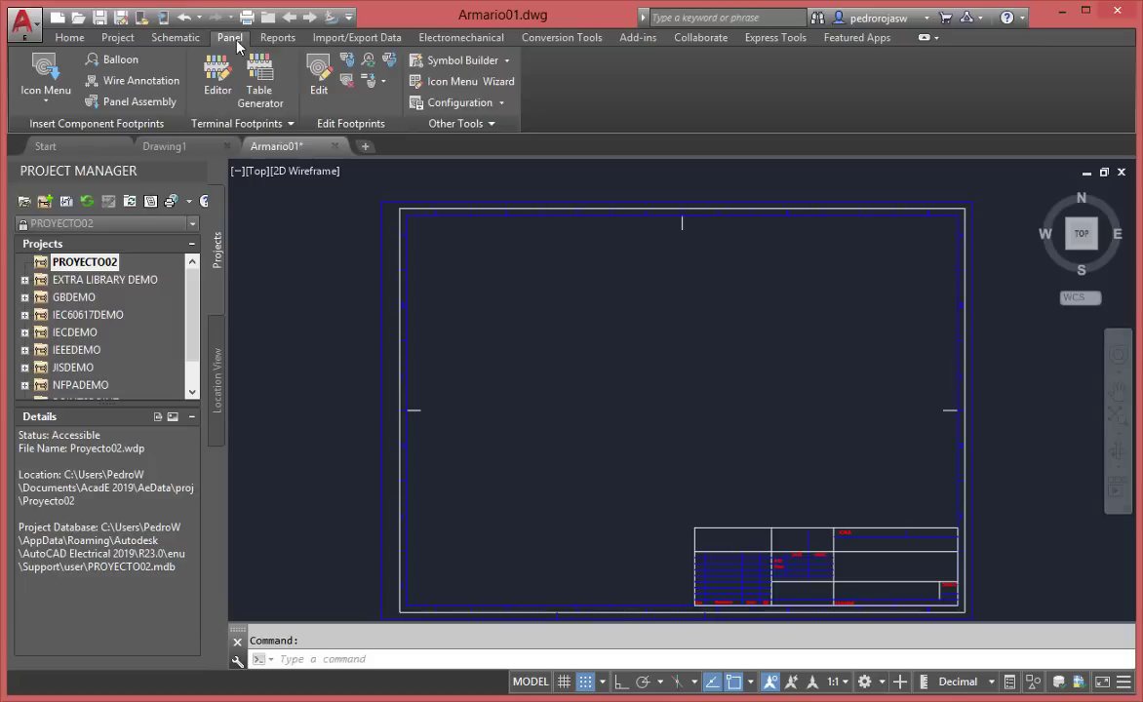
{"action": "left_click", "coordinate": [49, 73]}
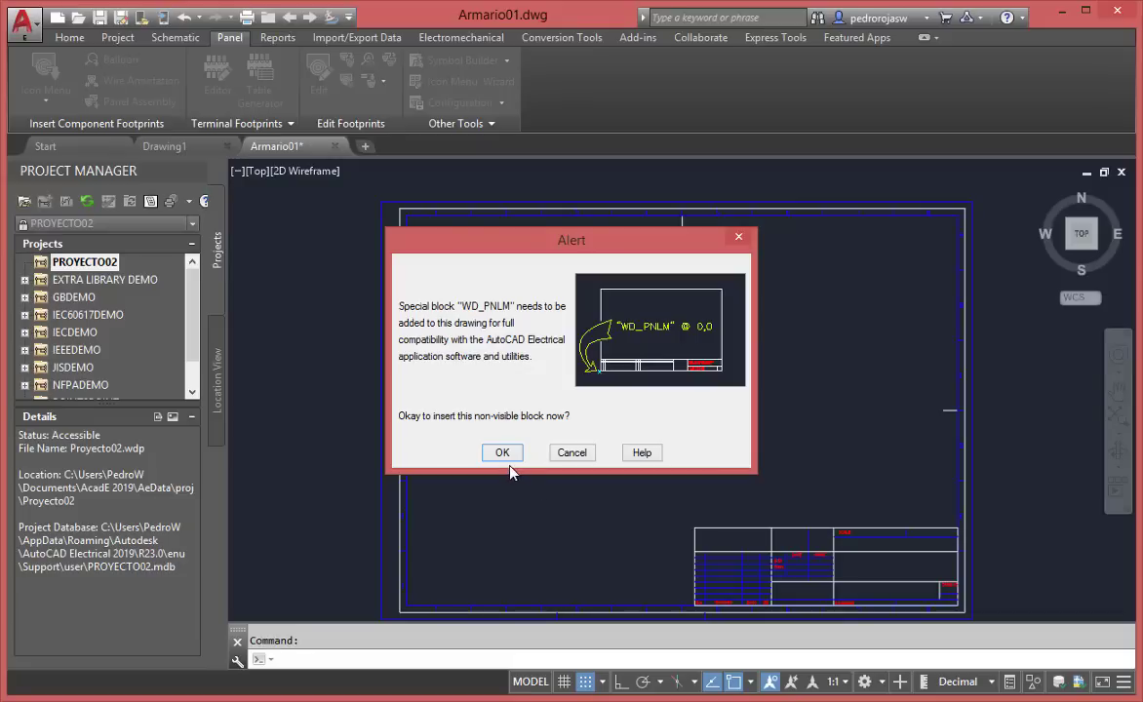
{"action": "left_click", "coordinate": [502, 454]}
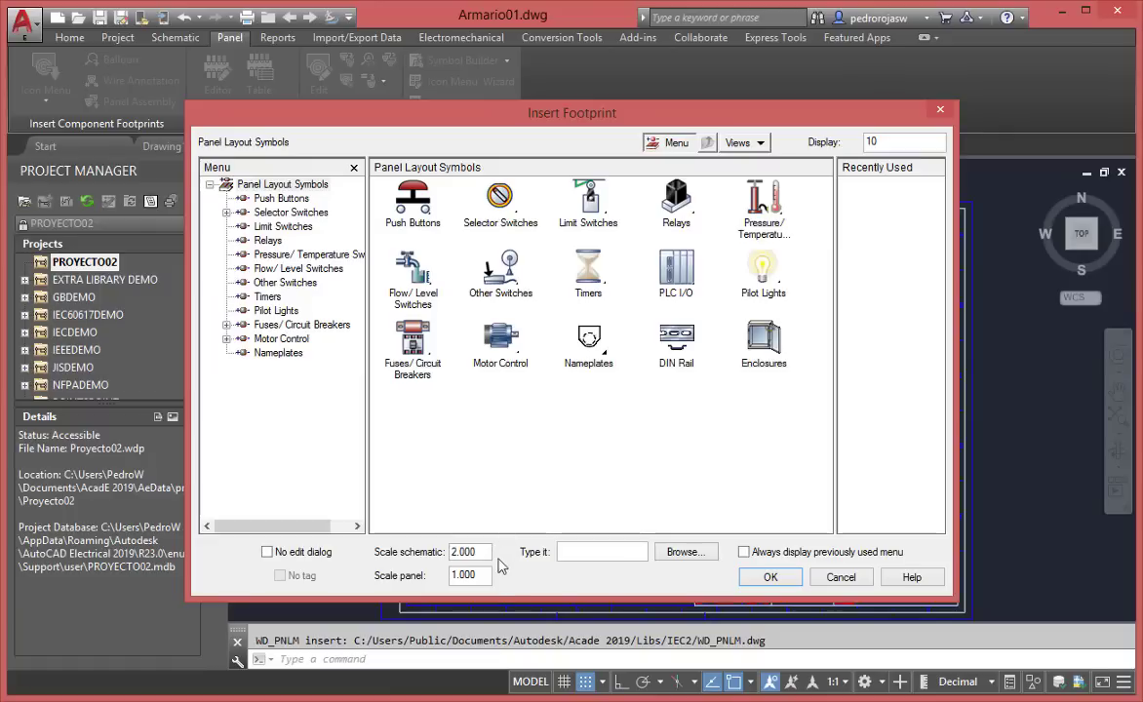
Set the panel scale for footprint insertion to 2.54
{"action": "left_click_drag", "start_coordinate": [488, 575], "coordinate": [449, 576]}
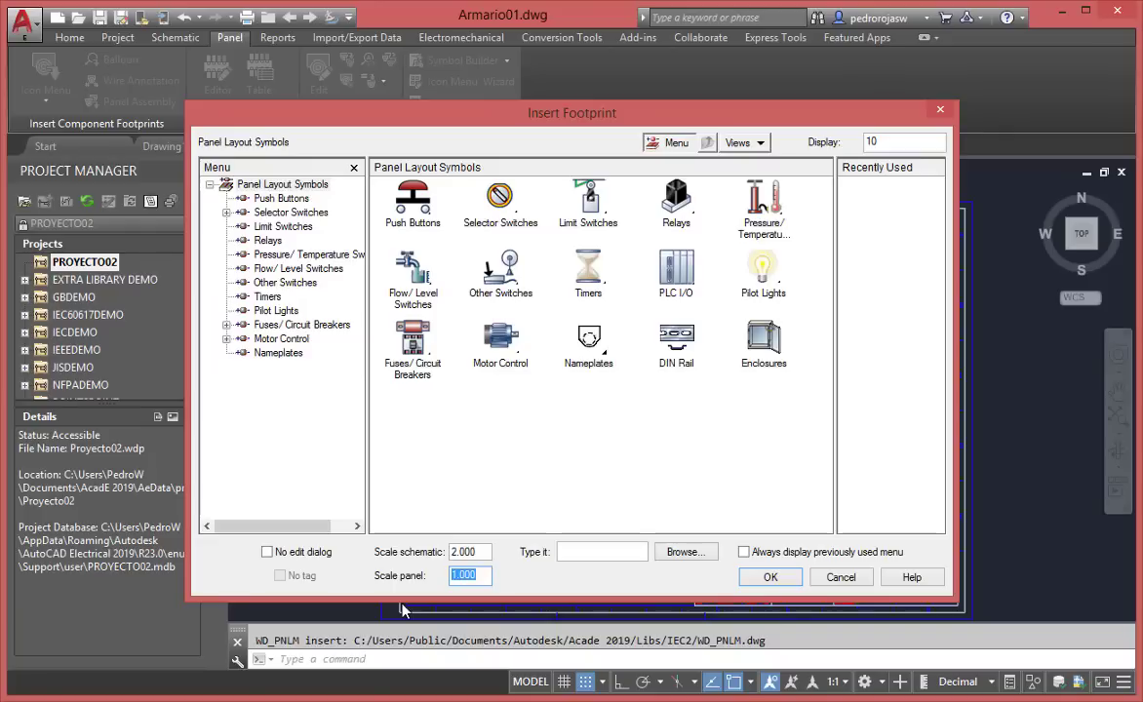
{"action": "type", "text": "25.4"}
{"action": "key", "text": "BackSpace"}
{"action": "key", "text": "BackSpace"}
{"action": "key", "text": "BackSpace"}
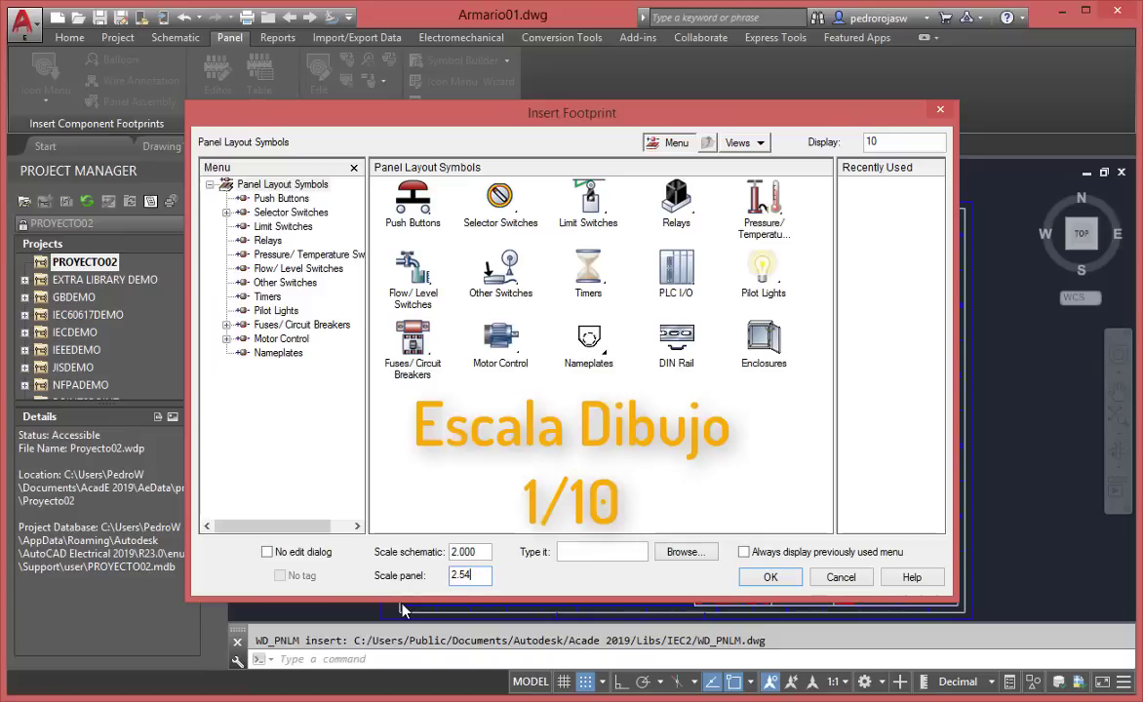
Choose an enclosure footprint and search the enclosures/hardware catalog for "UNIVERSAL","NEMA"
{"action": "left_click", "coordinate": [765, 350]}
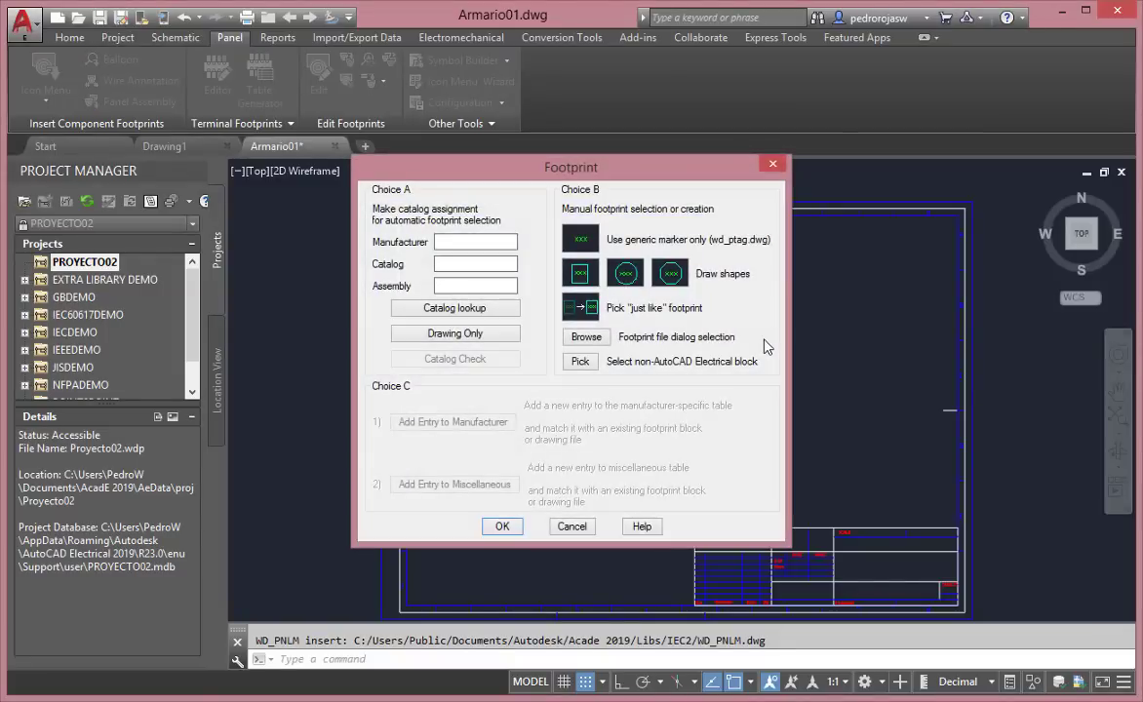
{"action": "left_click", "coordinate": [492, 310]}
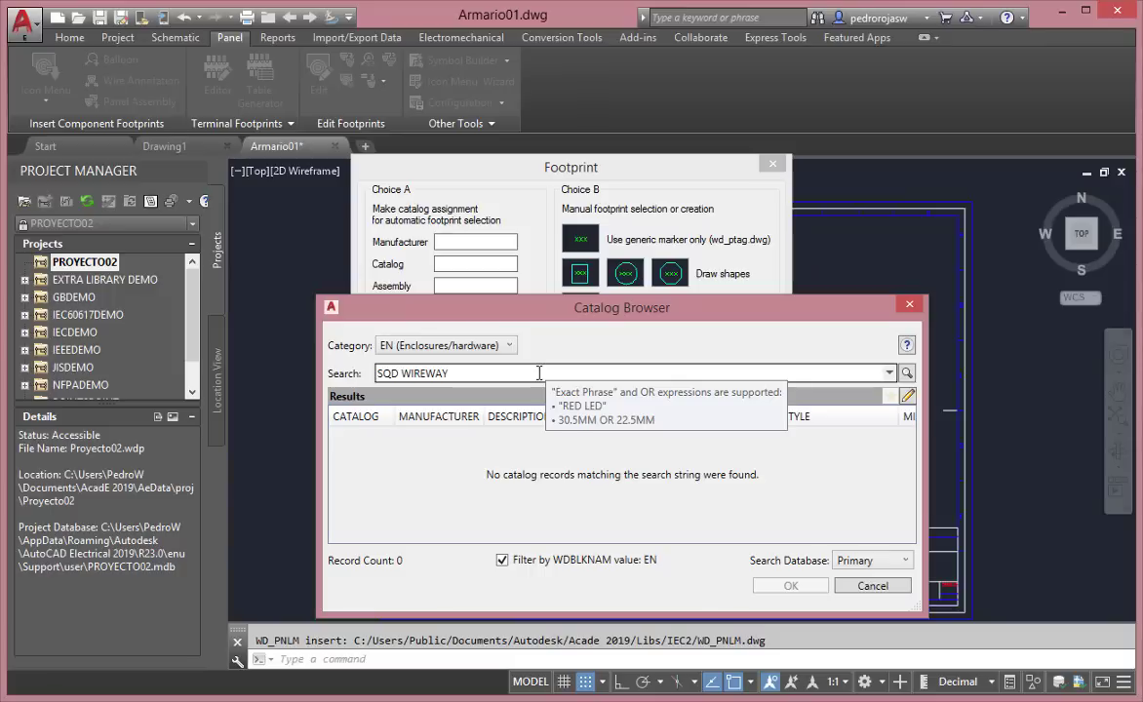
{"action": "left_click_drag", "start_coordinate": [539, 374], "coordinate": [375, 373]}
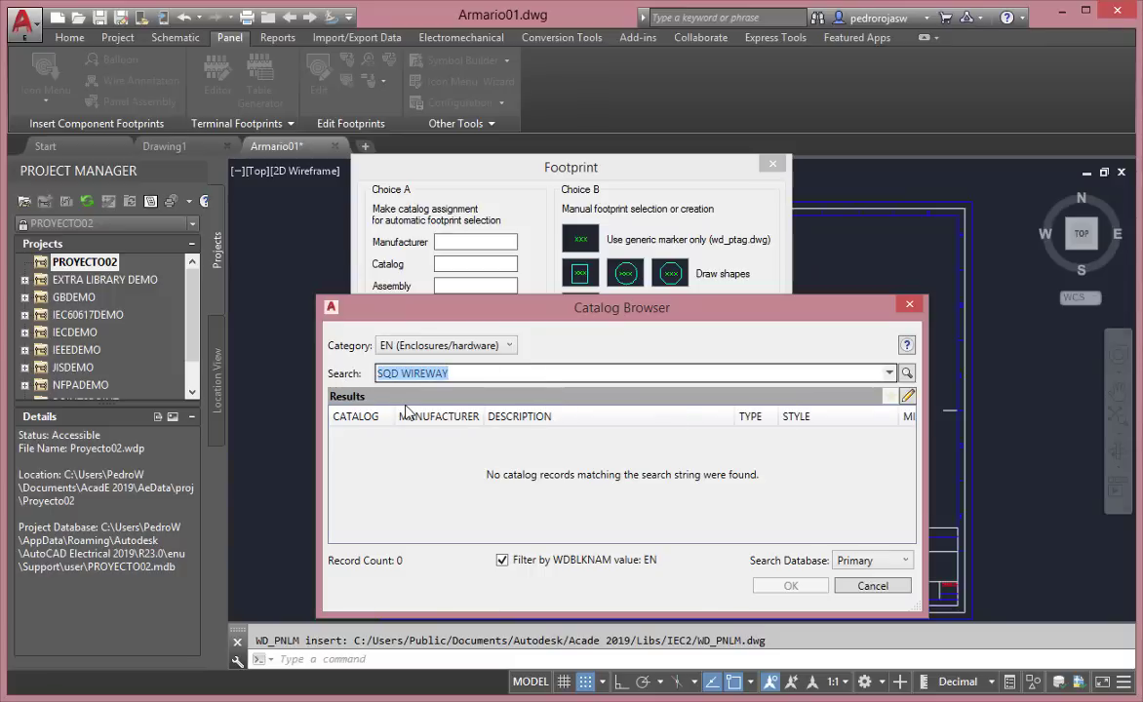
{"action": "key", "text": "BackSpace"}
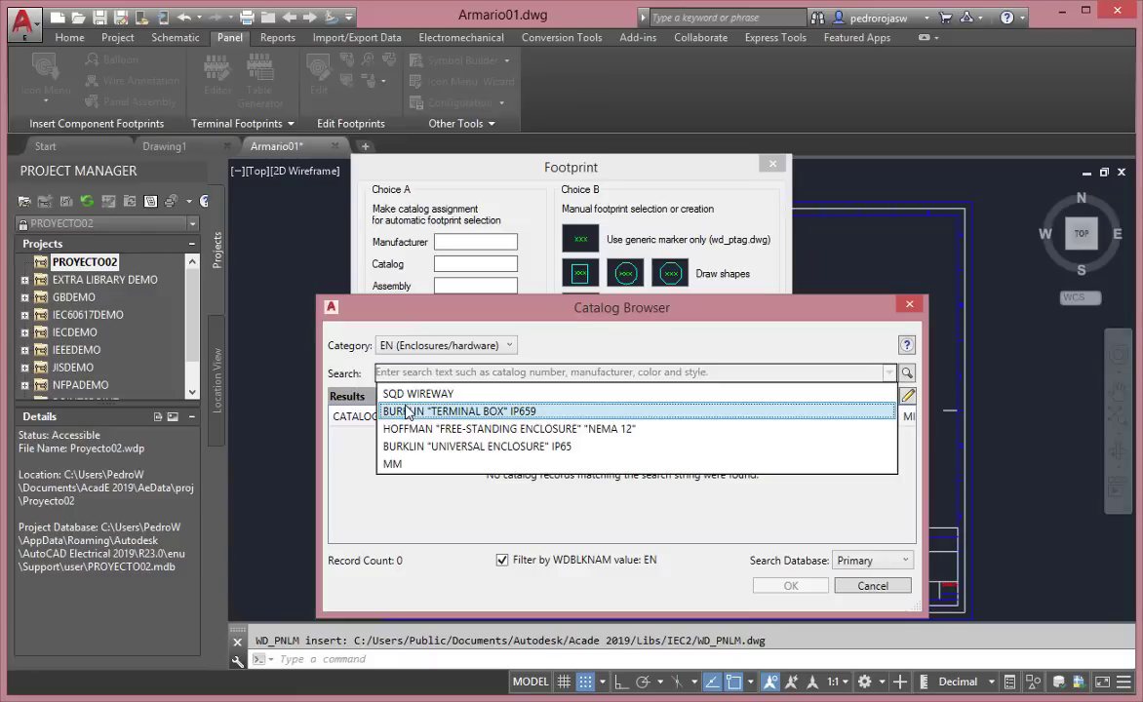
{"action": "type", "text": "\""}
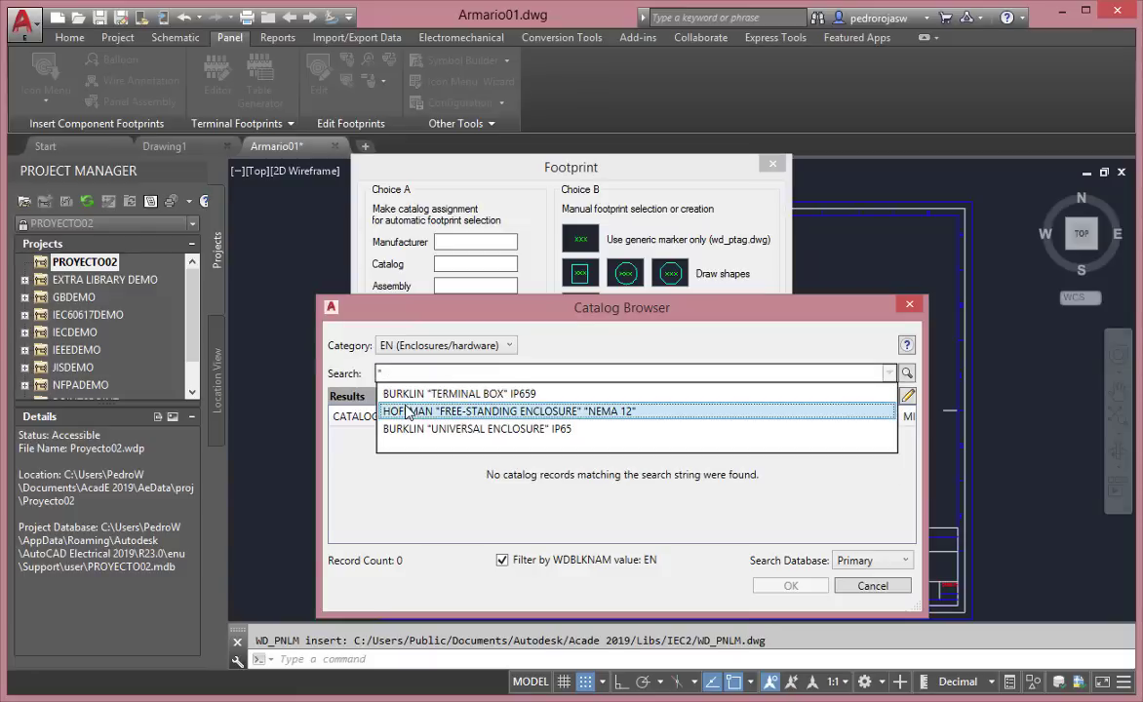
{"action": "type", "text": "UNI"}
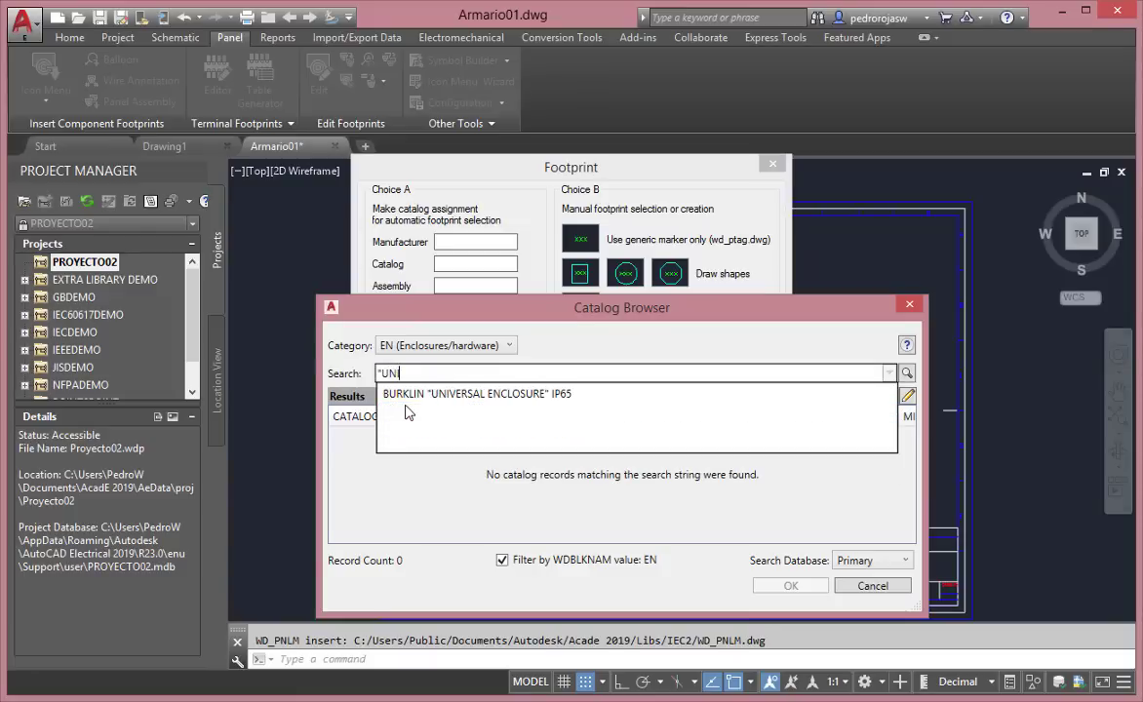
{"action": "type", "text": "VERSAL\",\""}
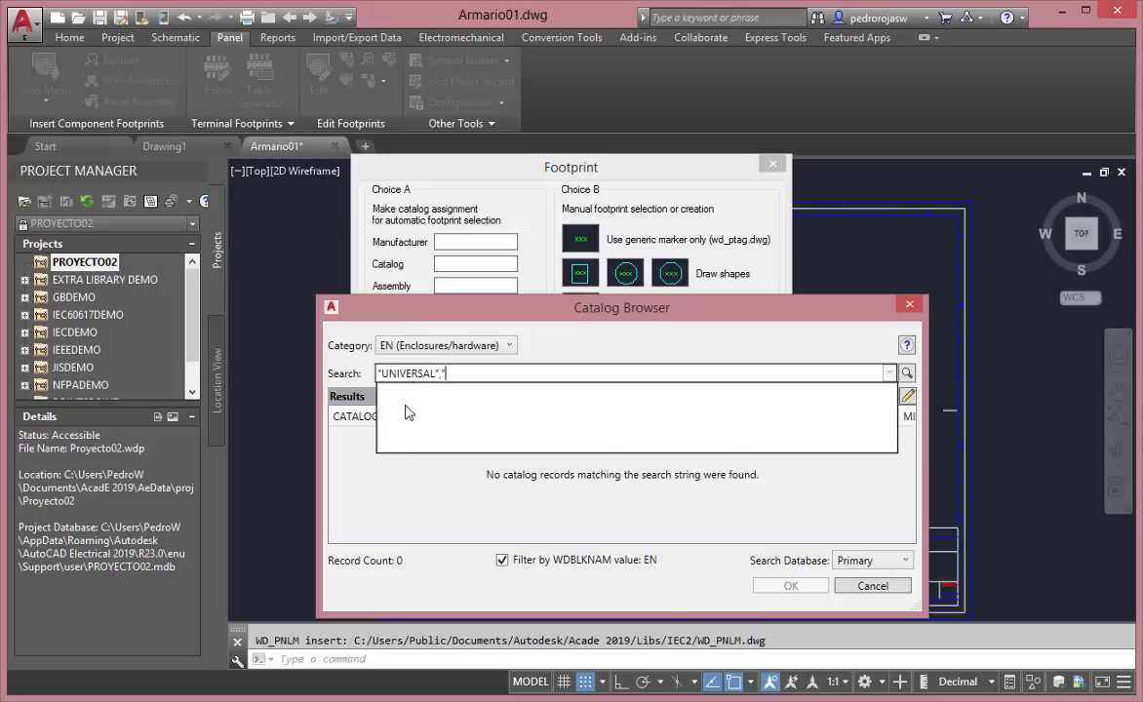
{"action": "type", "text": "NEMA\""}
{"action": "key", "text": "Return"}
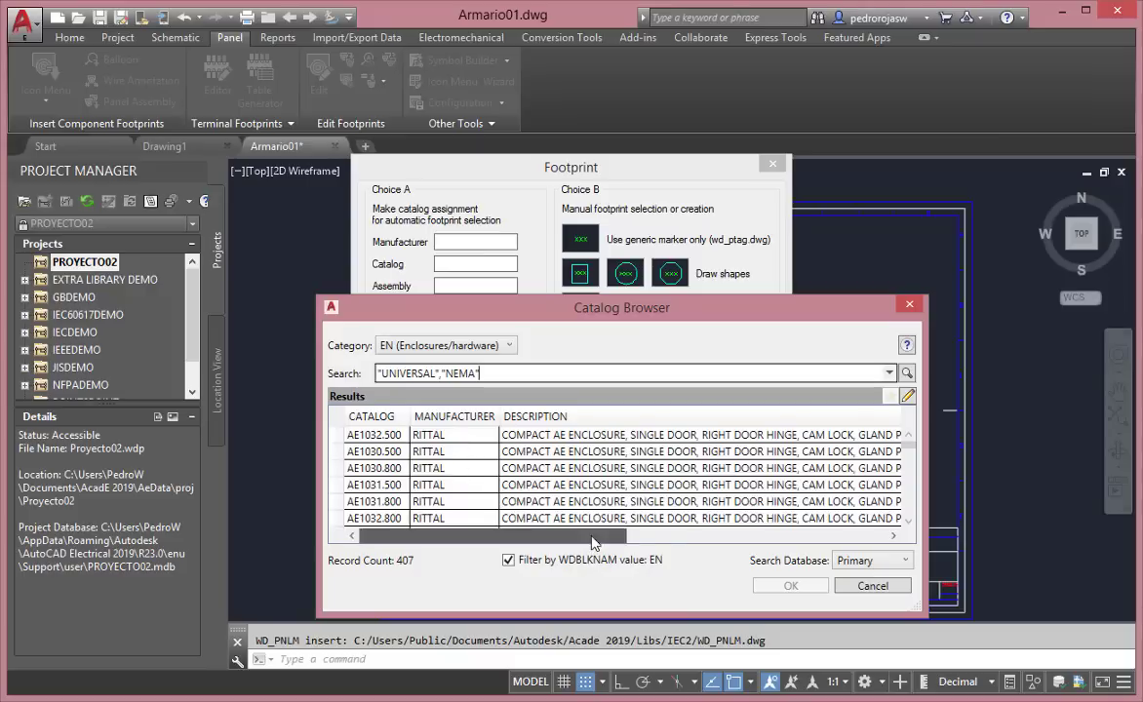
Assign the light gray 11.8x7.9x4.7 inch RITTAL enclosure AE1032.500 from the catalog results to the footprint
{"action": "left_click_drag", "start_coordinate": [594, 536], "coordinate": [783, 535]}
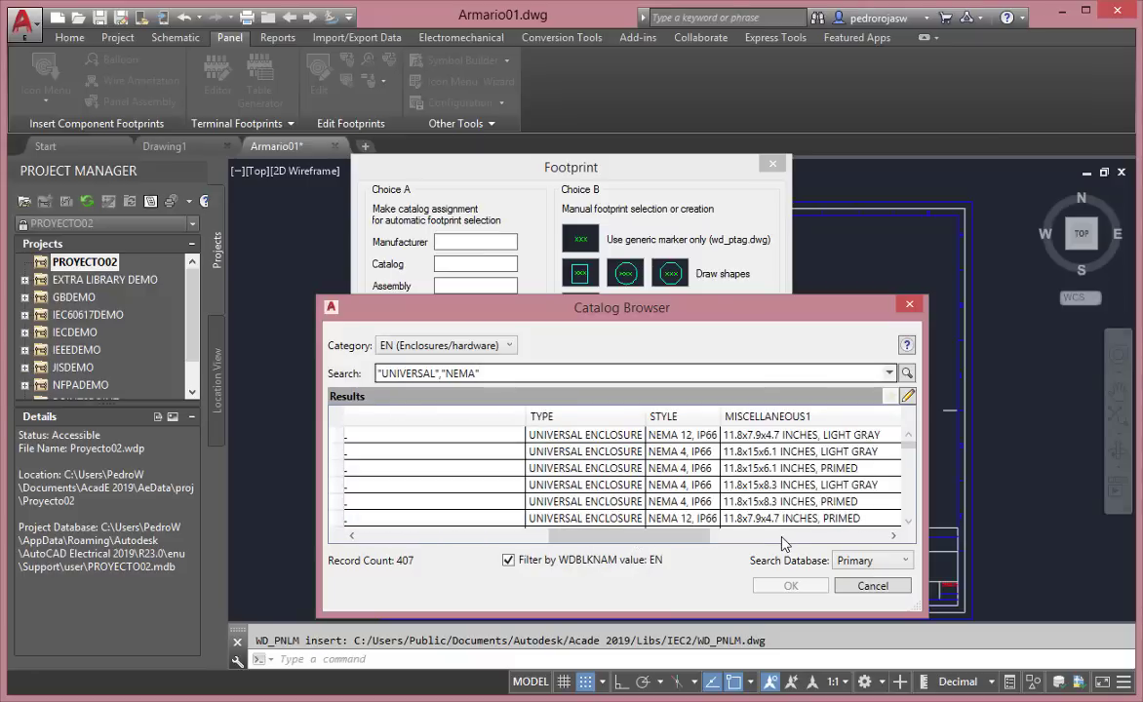
{"action": "left_click", "coordinate": [752, 437]}
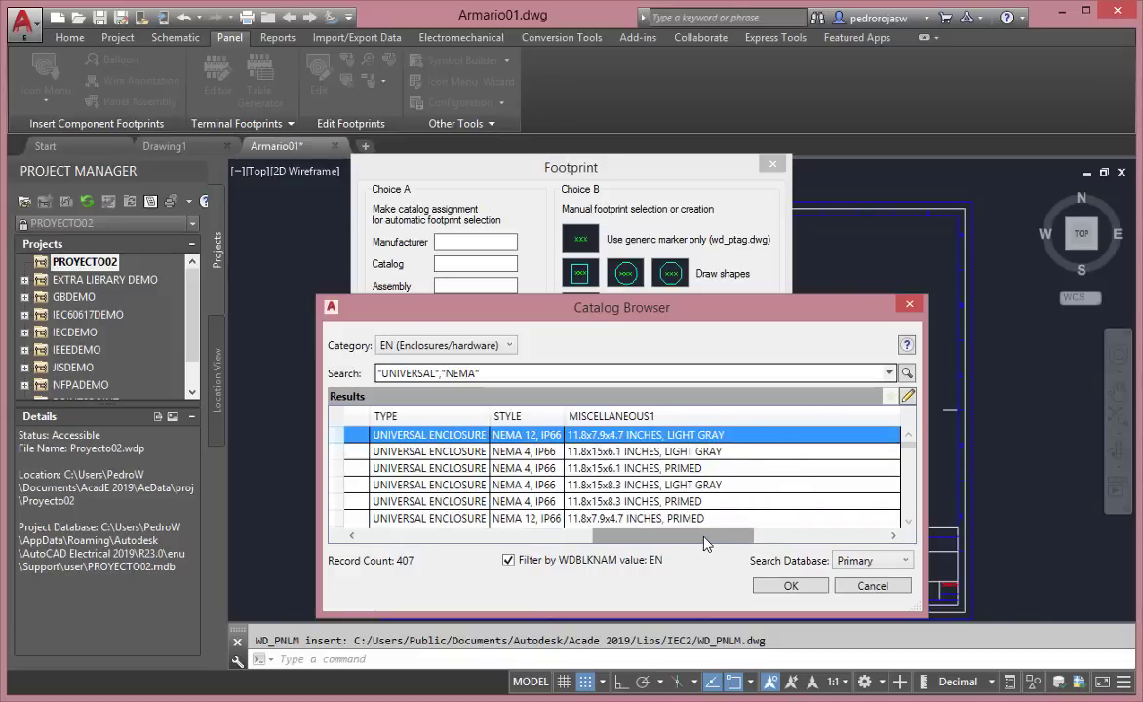
{"action": "left_click_drag", "start_coordinate": [706, 543], "coordinate": [449, 535]}
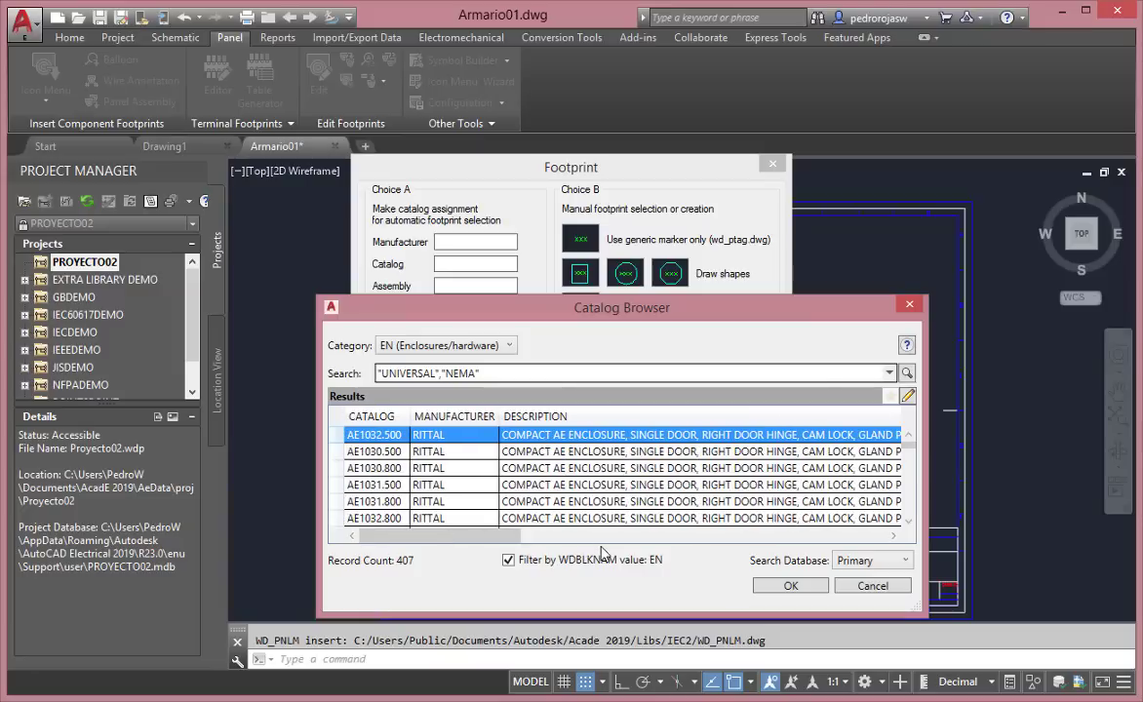
{"action": "left_click_drag", "start_coordinate": [516, 536], "coordinate": [776, 545]}
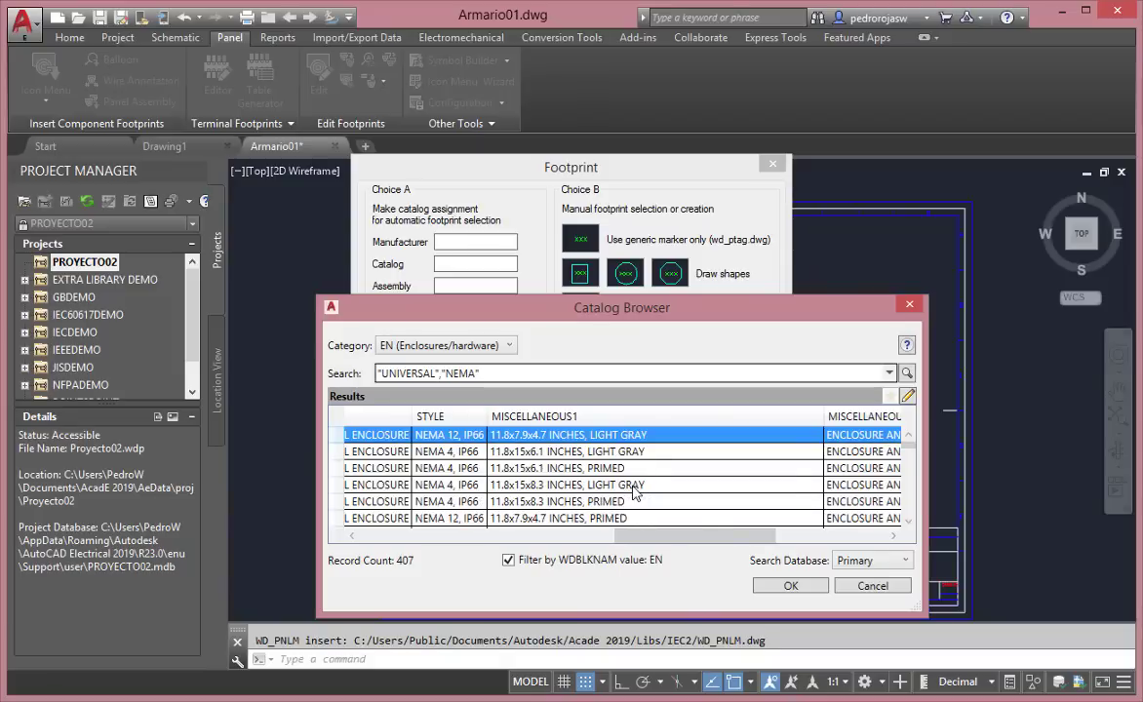
{"action": "left_click", "coordinate": [788, 585]}
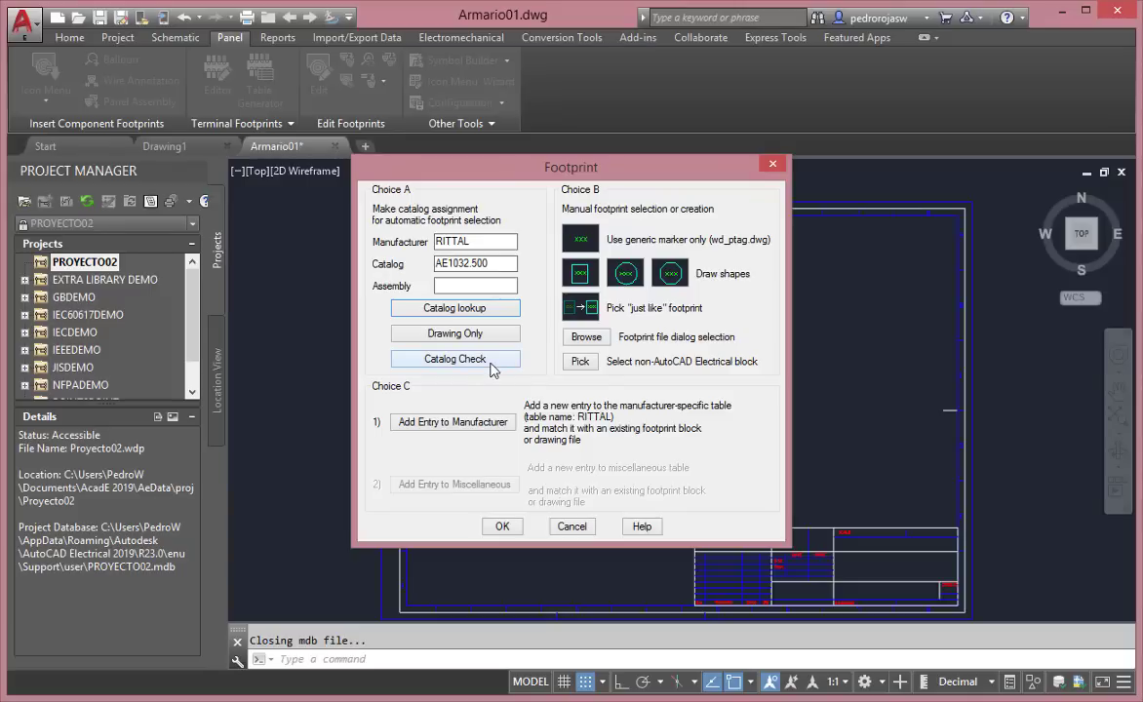
Check the bill of material data for the assigned RITTAL enclosure, reviewing its description lines
{"action": "left_click", "coordinate": [454, 359]}
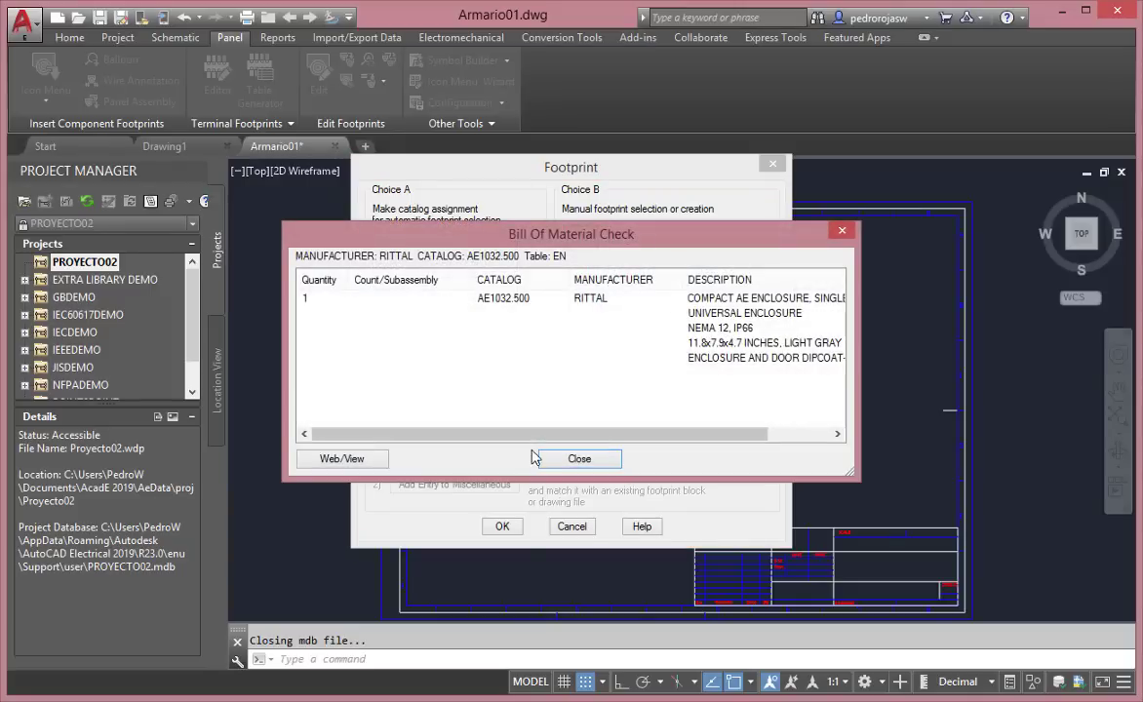
{"action": "left_click_drag", "start_coordinate": [535, 434], "coordinate": [582, 449]}
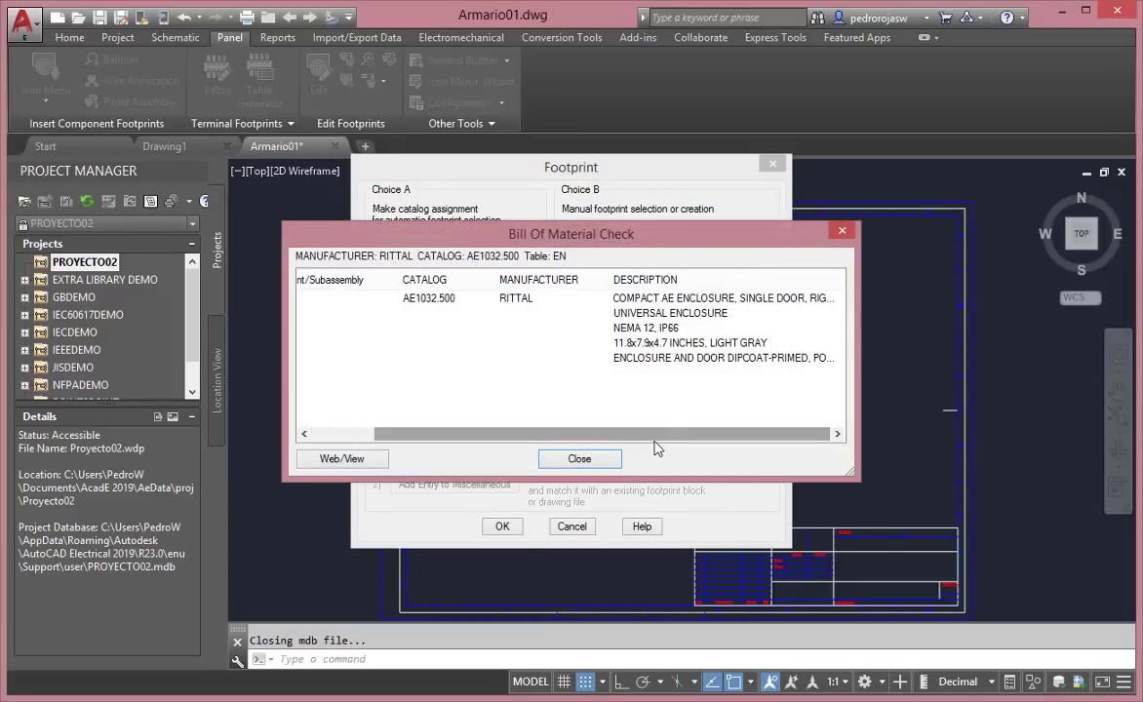
{"action": "left_click", "coordinate": [652, 351]}
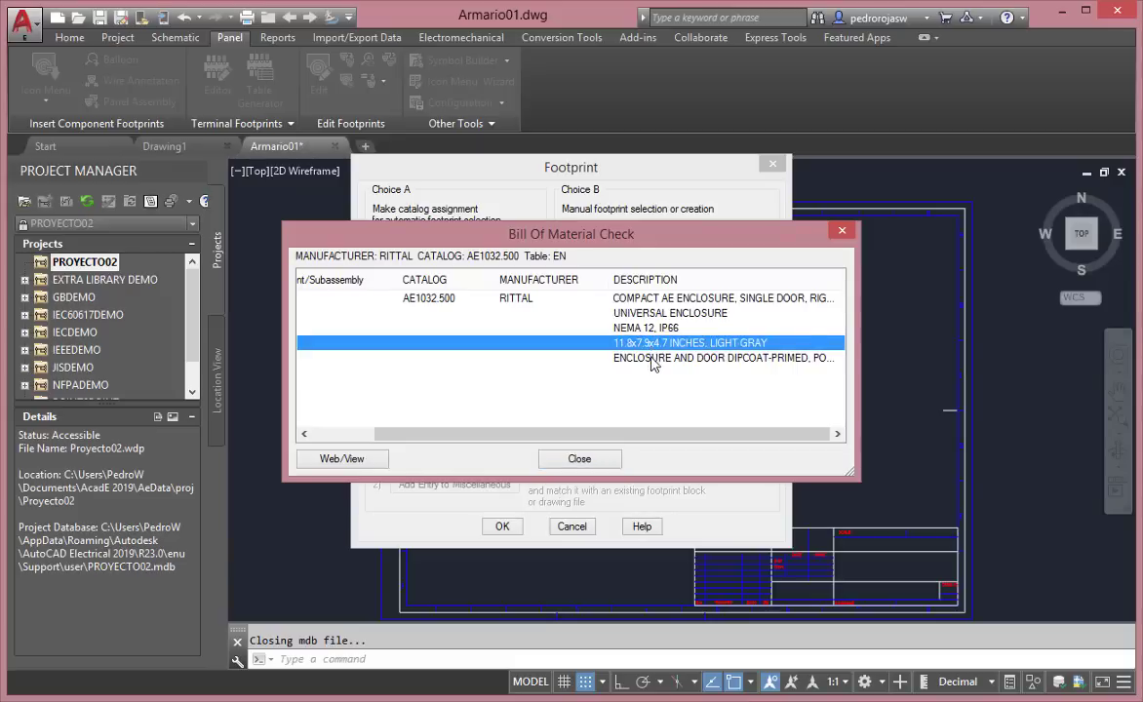
{"action": "left_click", "coordinate": [653, 359]}
{"action": "left_click", "coordinate": [655, 299]}
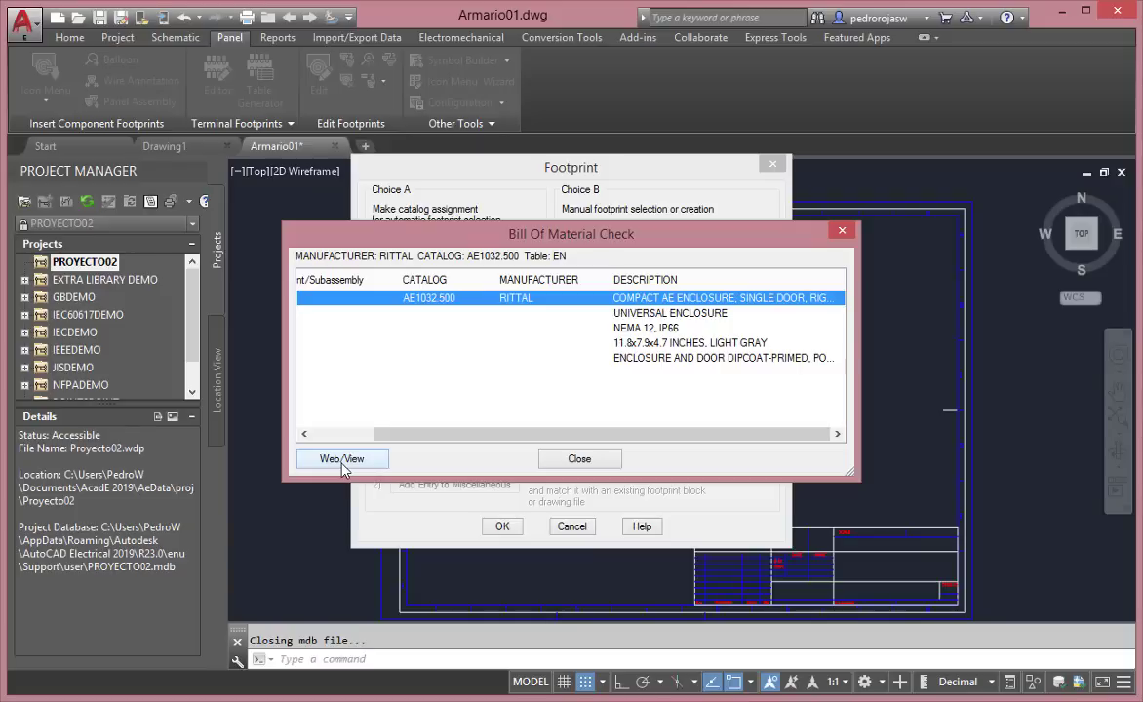
{"action": "left_click", "coordinate": [603, 466]}
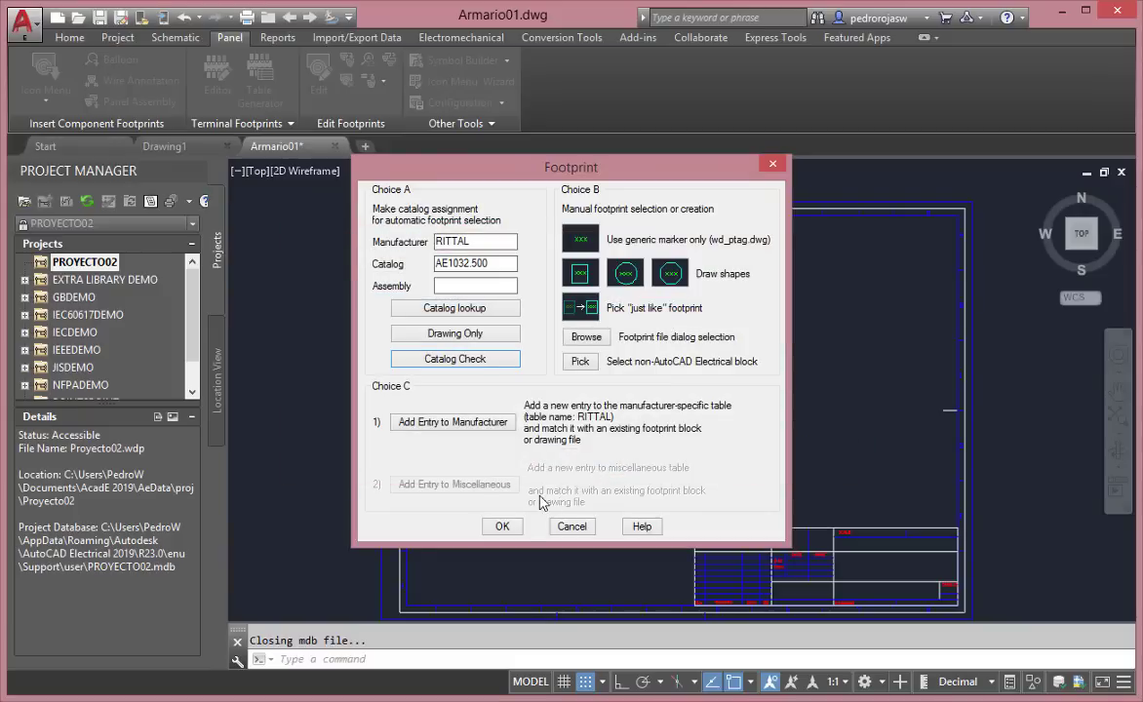
Place the enclosure footprint unrotated in the upper-left part of the sheet, with snap off and ortho on, keeping its default component data
{"action": "left_click", "coordinate": [502, 526]}
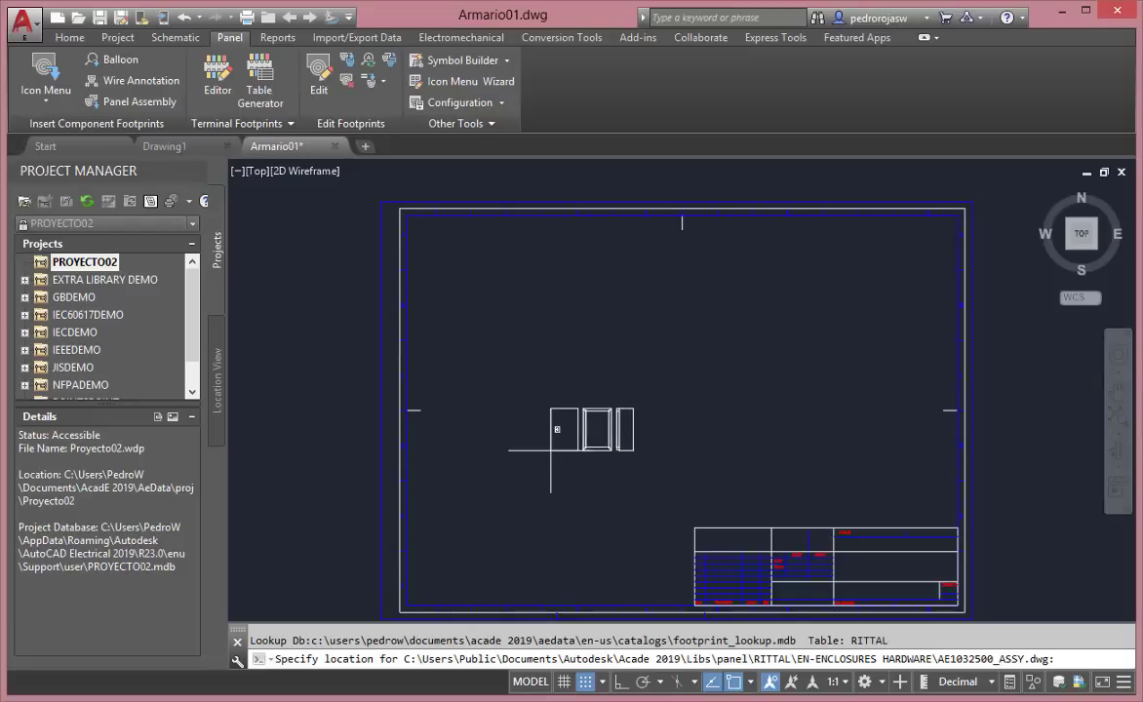
{"action": "left_click", "coordinate": [583, 682]}
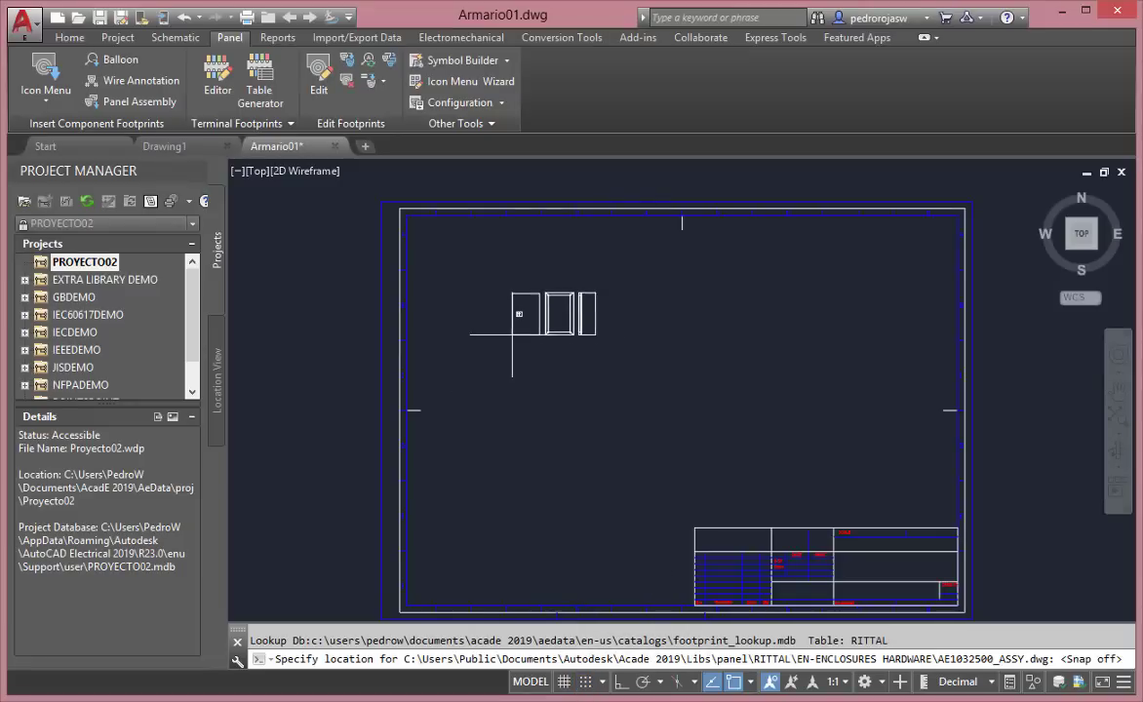
{"action": "key", "text": "F8"}
{"action": "left_click", "coordinate": [511, 333]}
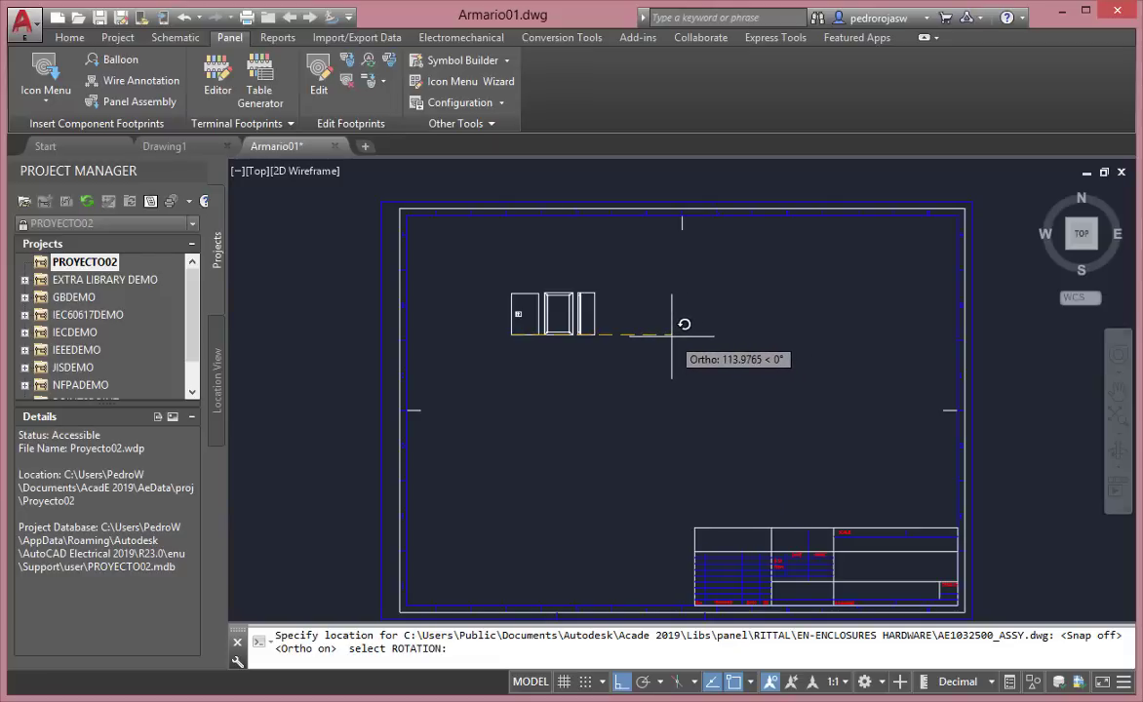
{"action": "left_click", "coordinate": [671, 335]}
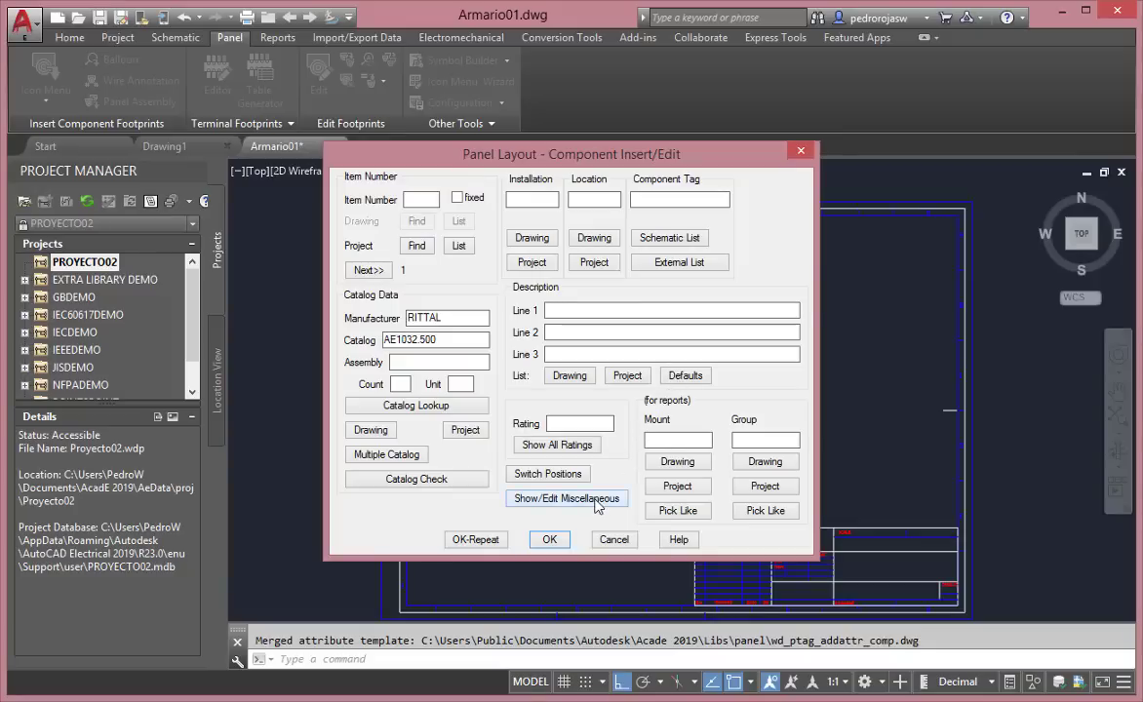
{"action": "left_click", "coordinate": [562, 543]}
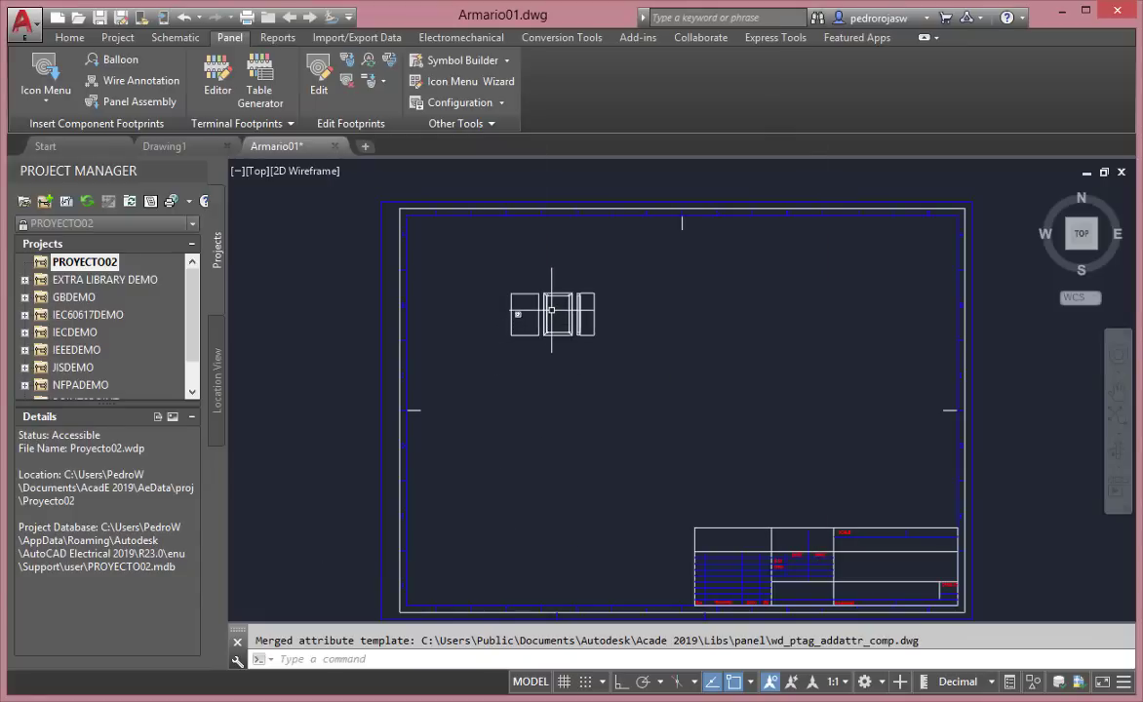
Start inserting footprints from the schematic component list, extracting components from the whole project with all location codes
{"action": "scroll", "coordinate": [550, 310], "scroll_direction": "up", "scroll_amount": 2}
{"action": "scroll", "coordinate": [550, 310], "scroll_direction": "up", "scroll_amount": 1}
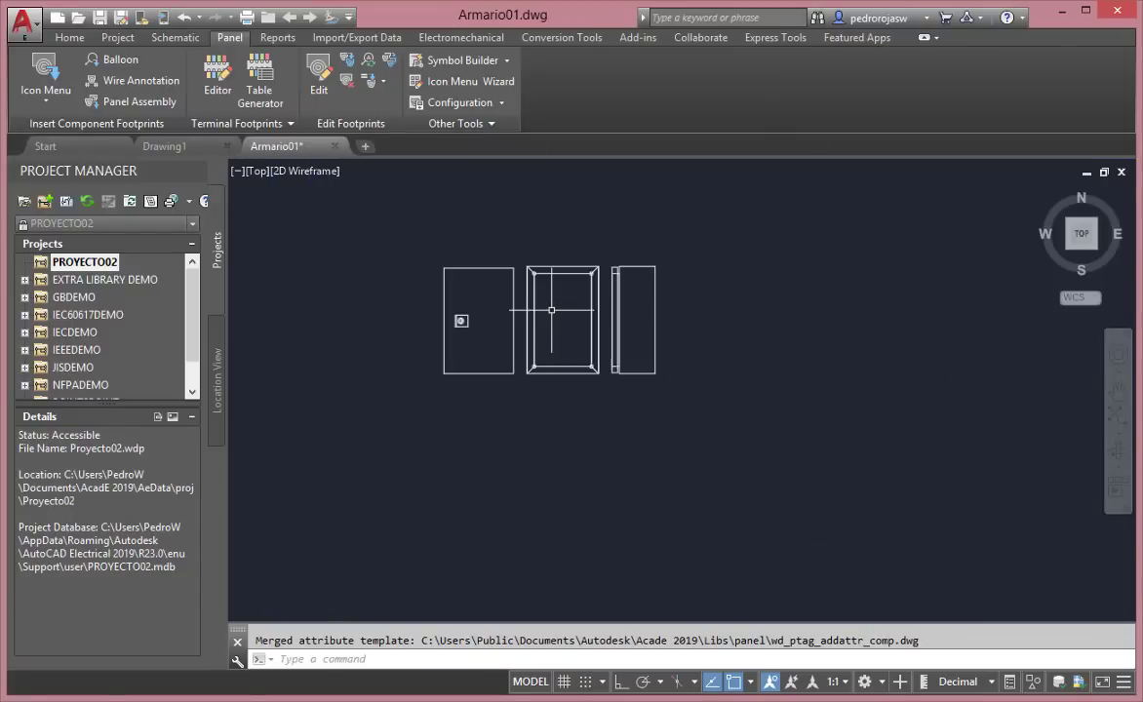
{"action": "scroll", "coordinate": [551, 310], "scroll_direction": "up", "scroll_amount": 1}
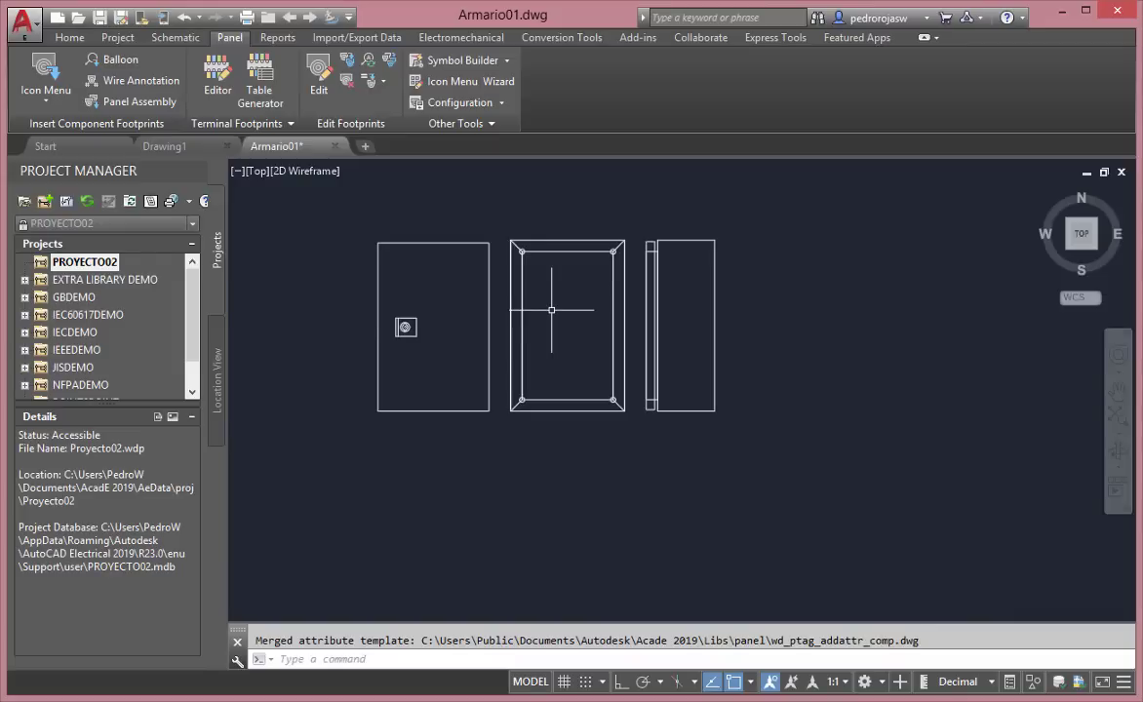
{"action": "scroll", "coordinate": [551, 310], "scroll_direction": "up", "scroll_amount": 2}
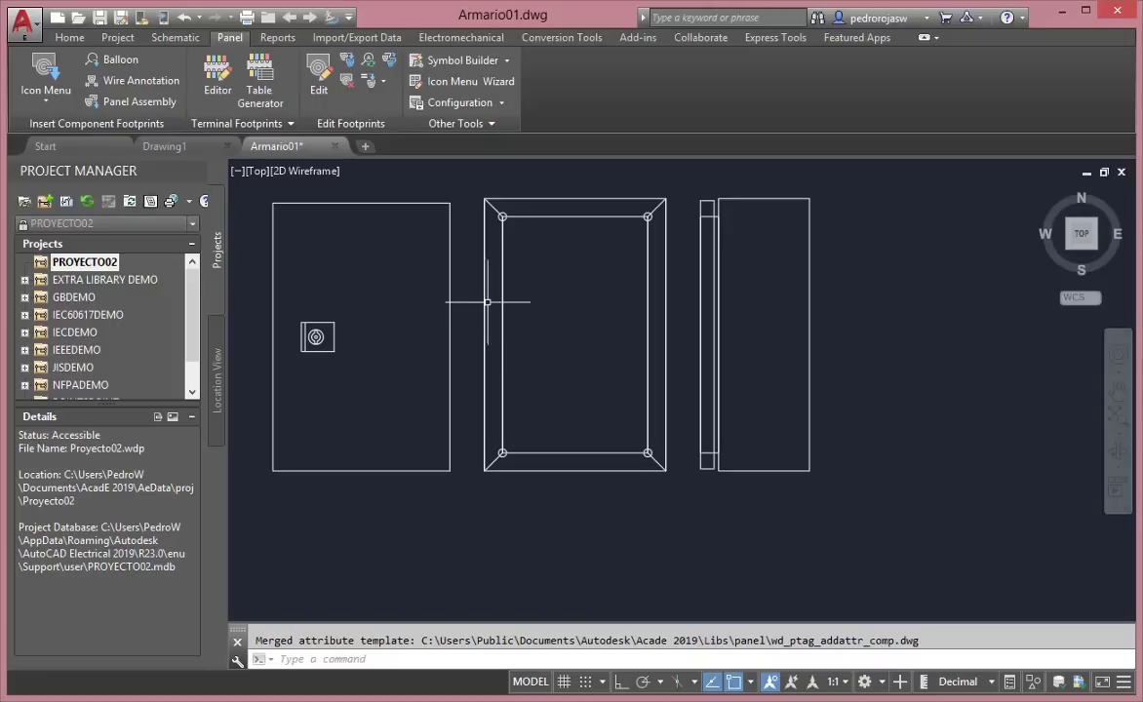
{"action": "left_click", "coordinate": [48, 105]}
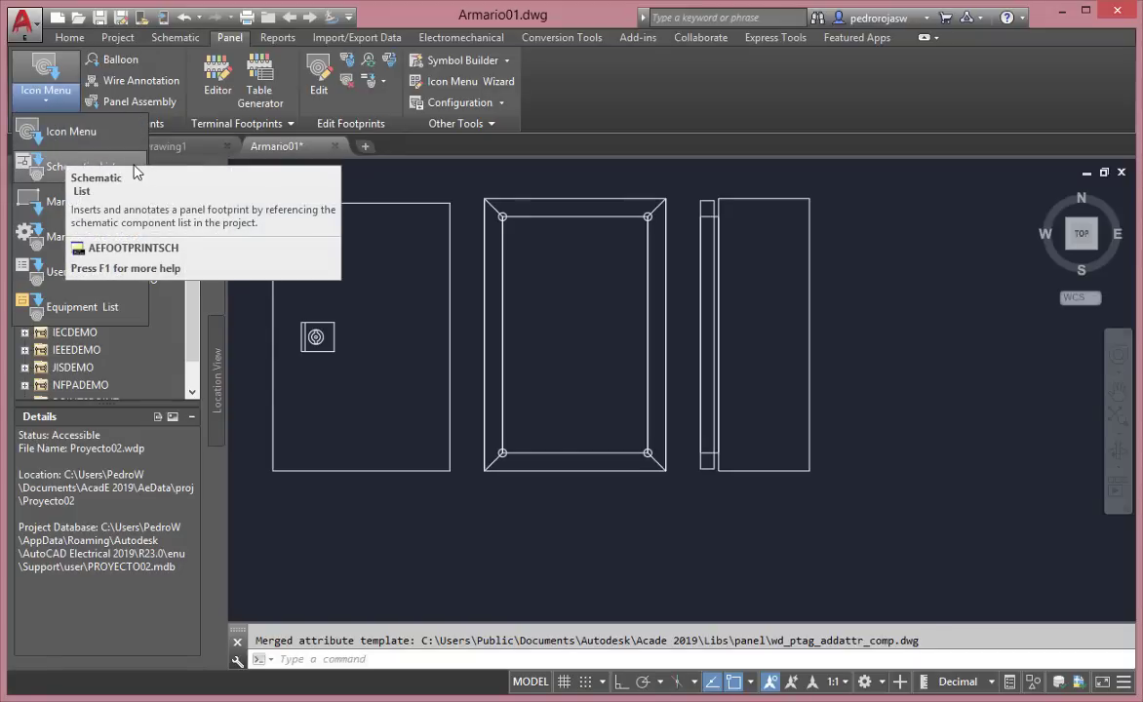
{"action": "left_click", "coordinate": [51, 167]}
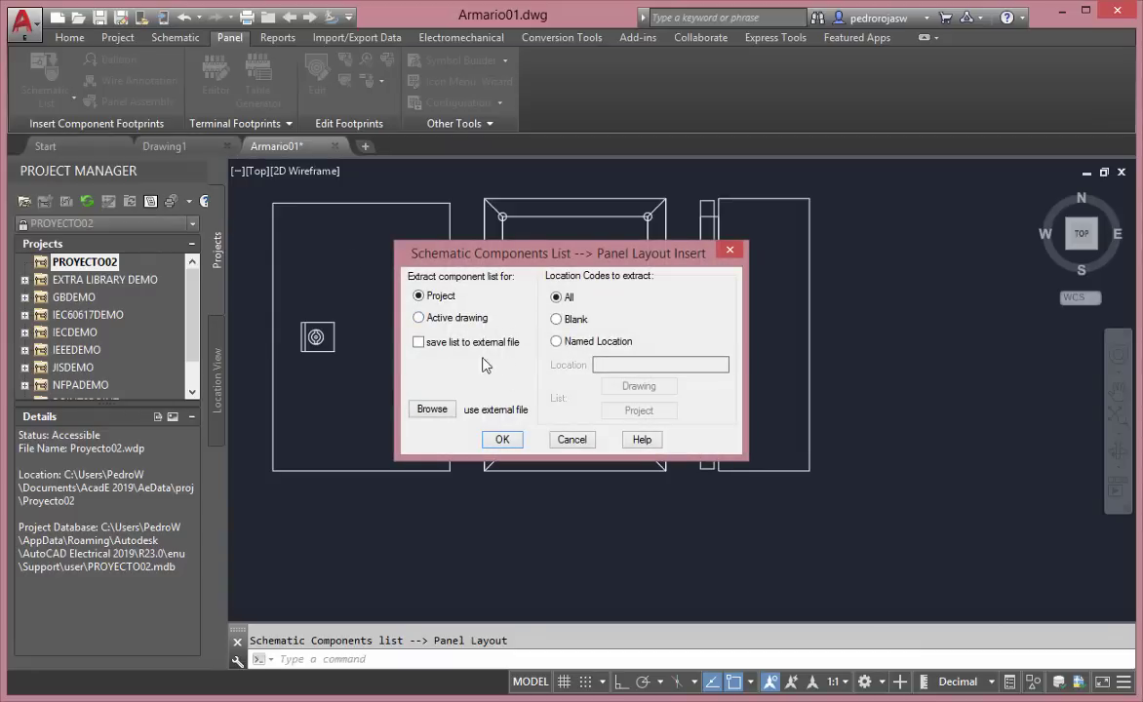
{"action": "left_click", "coordinate": [465, 325]}
{"action": "left_click", "coordinate": [566, 346]}
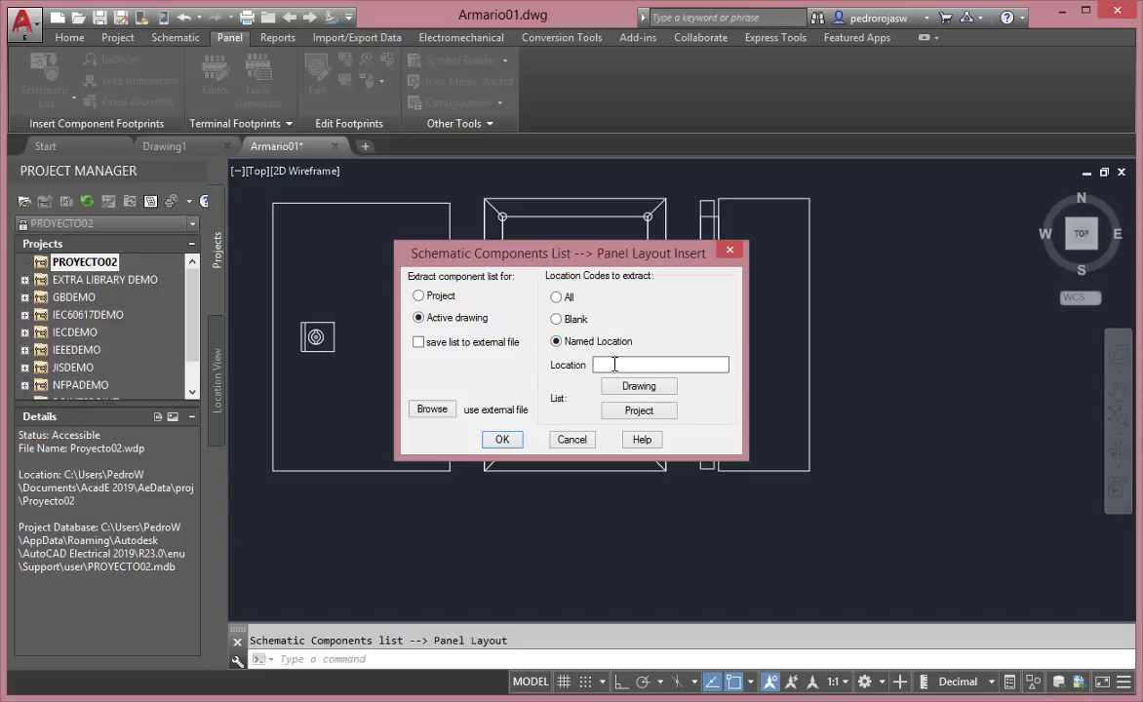
{"action": "left_click", "coordinate": [417, 299]}
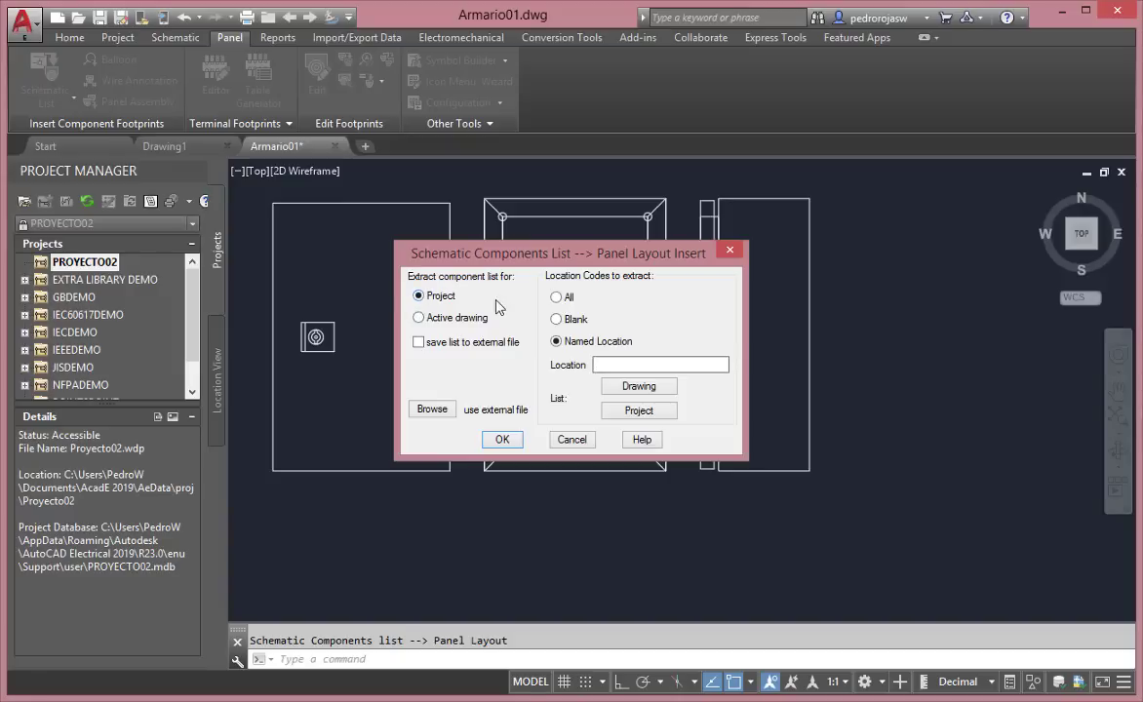
{"action": "left_click", "coordinate": [557, 299]}
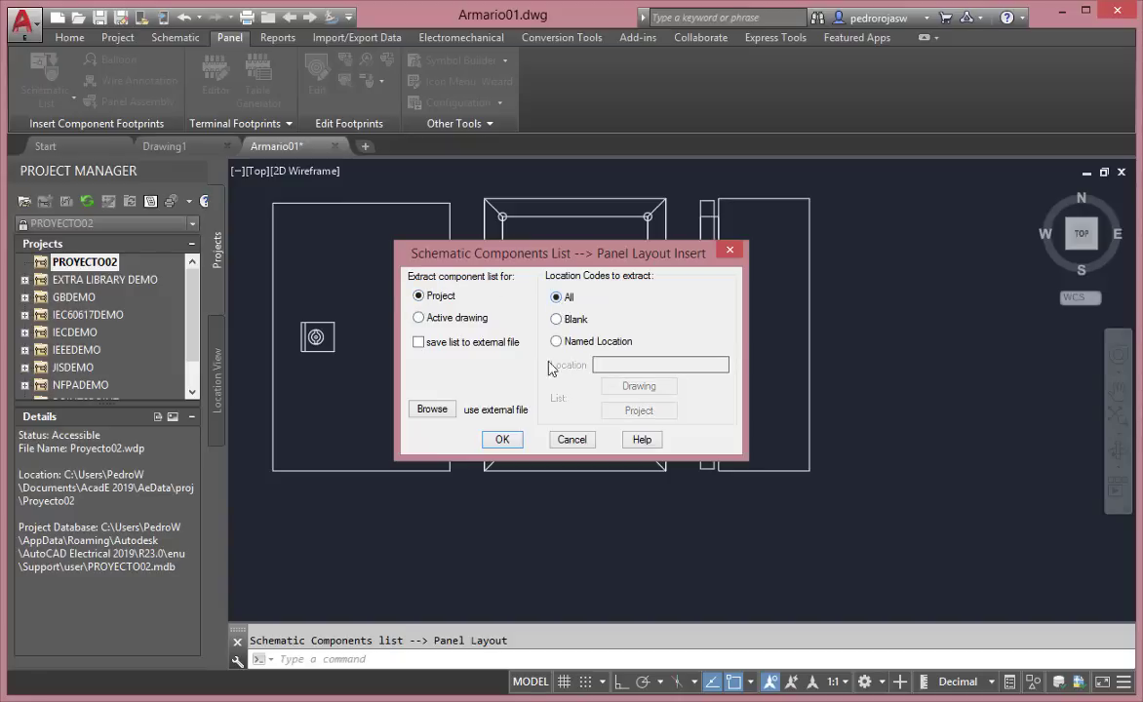
{"action": "left_click", "coordinate": [502, 440]}
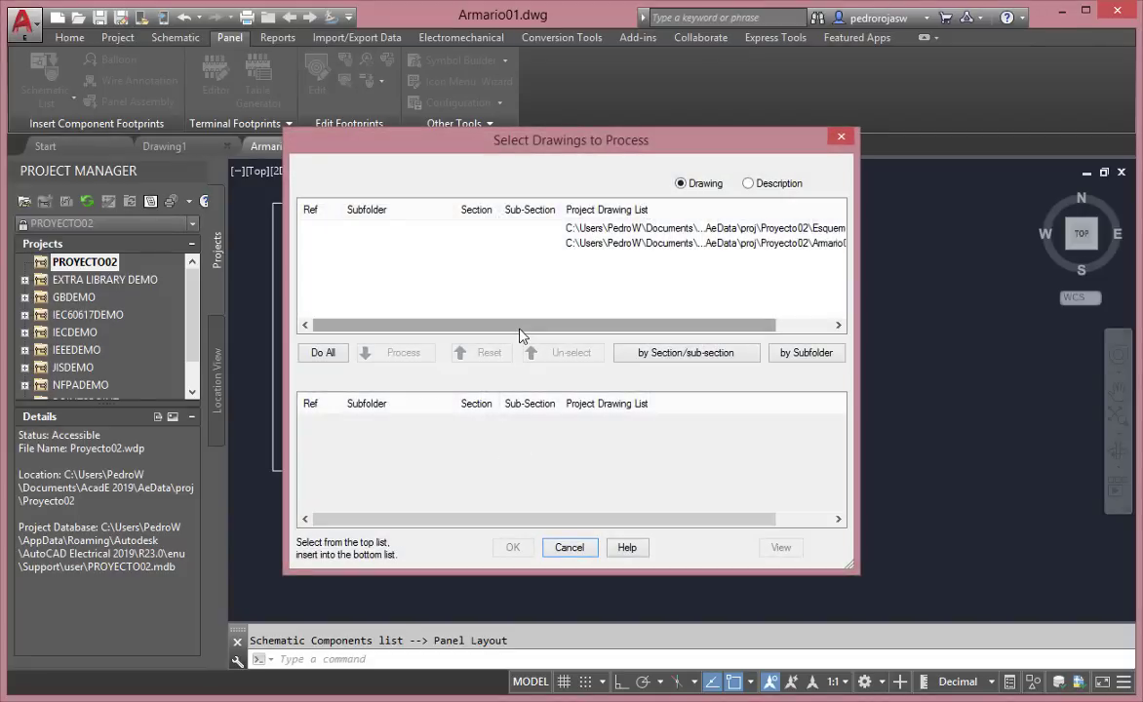
Add Esquema01.dwg to the drawings to process for the schematic component list
{"action": "mouse_move", "coordinate": [520, 327]}
{"action": "left_mouse_down"}
{"action": "mouse_move", "coordinate": [562, 331]}
{"action": "mouse_move", "coordinate": [528, 334]}
{"action": "left_mouse_up"}
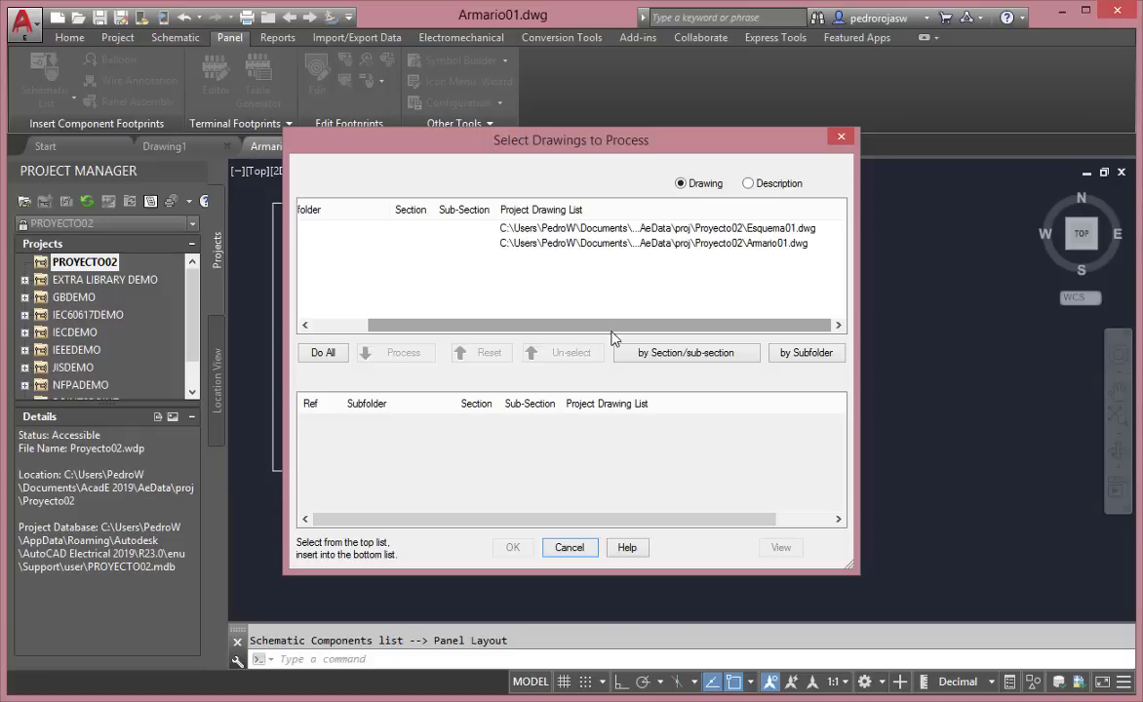
{"action": "left_click", "coordinate": [620, 230]}
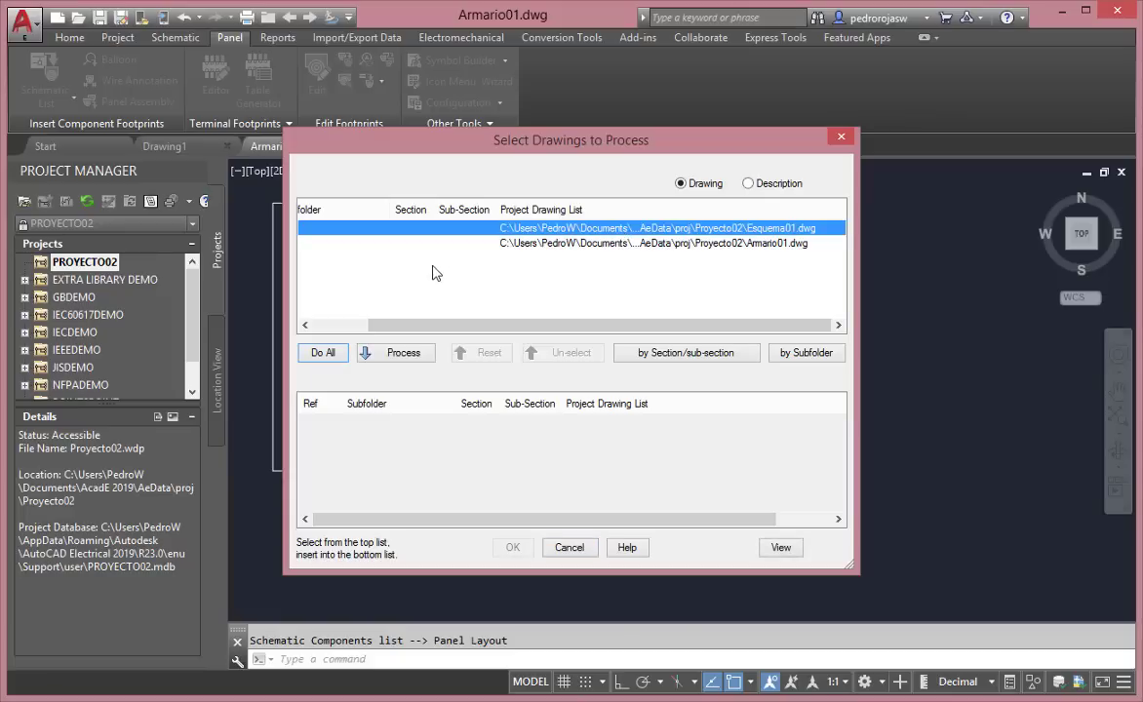
{"action": "left_click", "coordinate": [411, 357]}
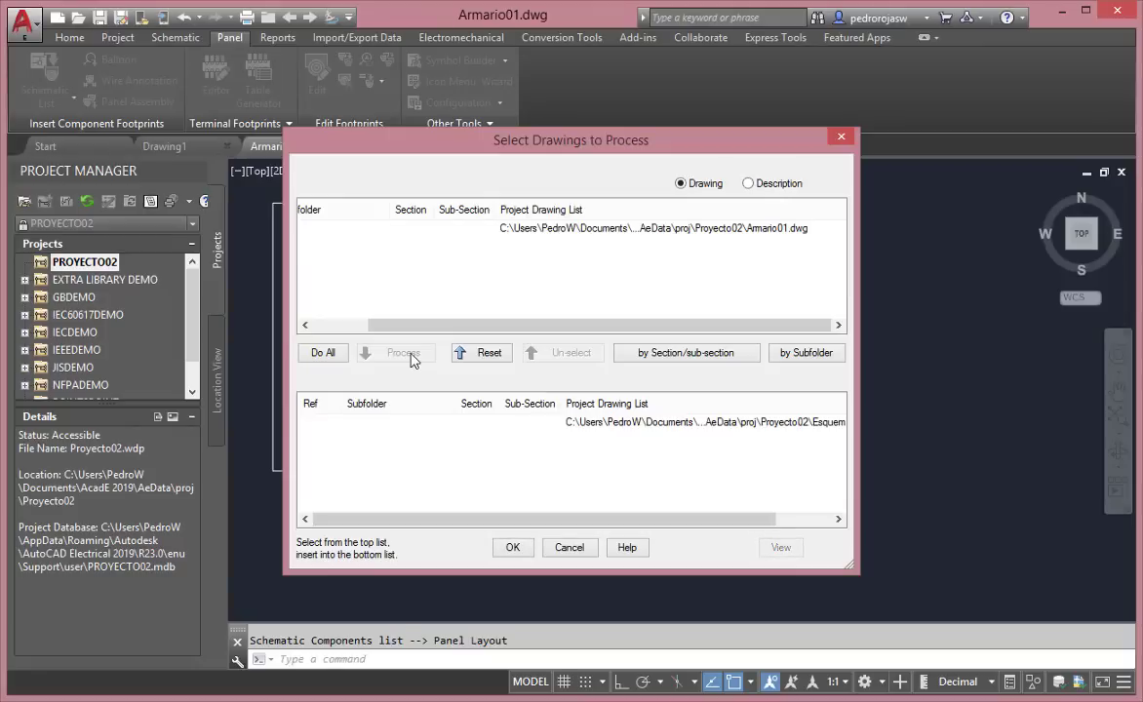
Insert the H3 pilot light footprint (EATON E29NA1) unrotated near the upper-left corner of the enclosure's middle view, with ortho on and default component data
{"action": "left_click", "coordinate": [517, 552]}
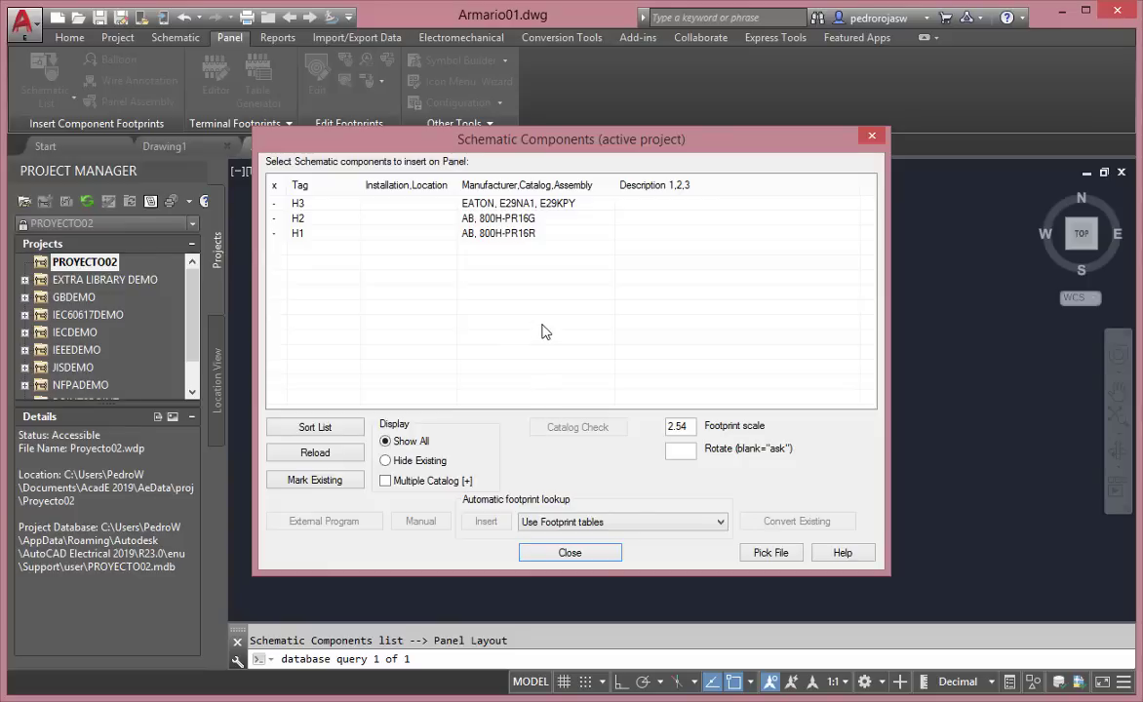
{"action": "left_click", "coordinate": [503, 205]}
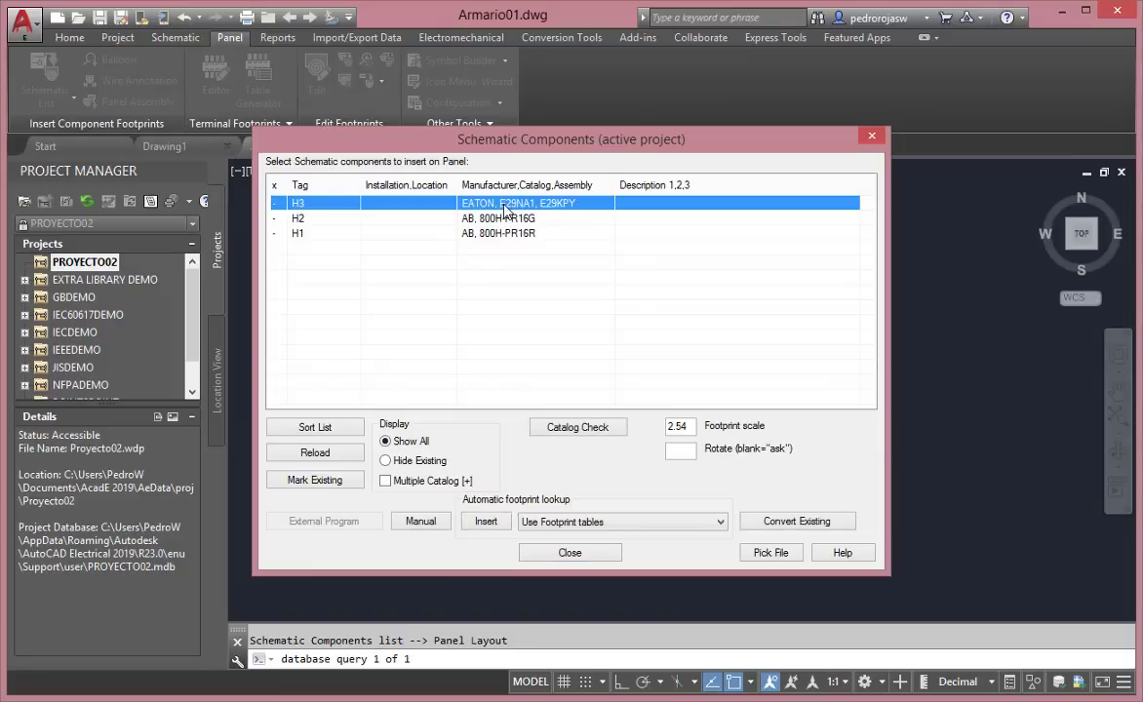
{"action": "left_click", "coordinate": [496, 523]}
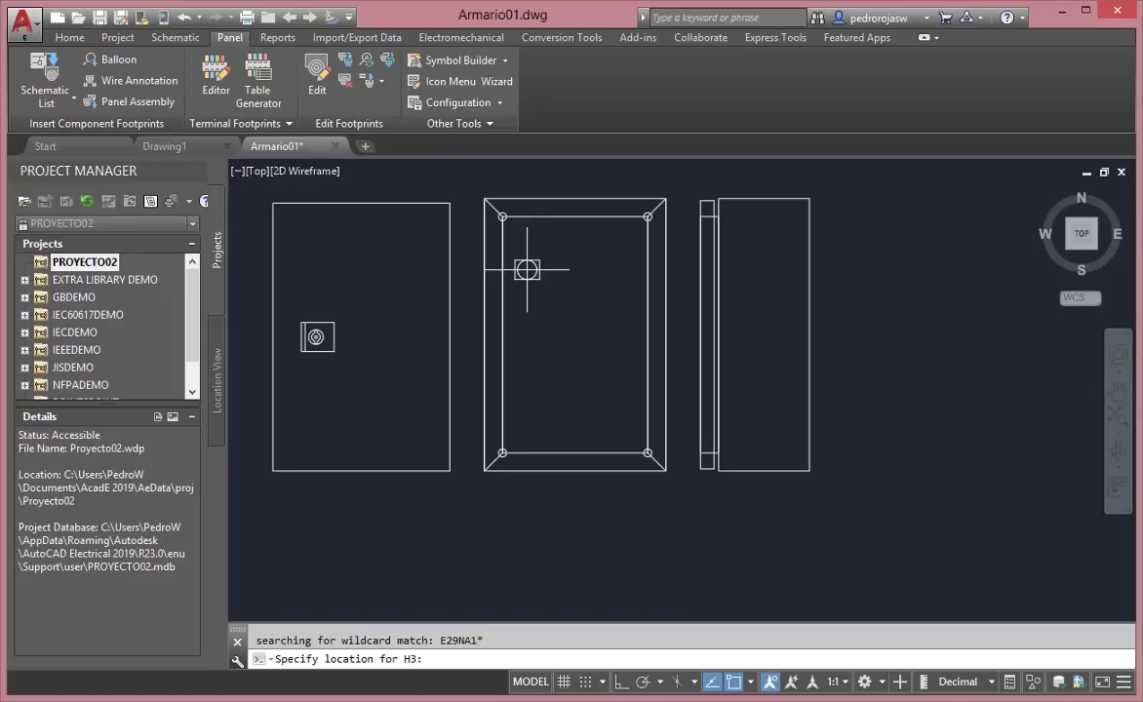
{"action": "key", "text": "F8"}
{"action": "left_click", "coordinate": [529, 271]}
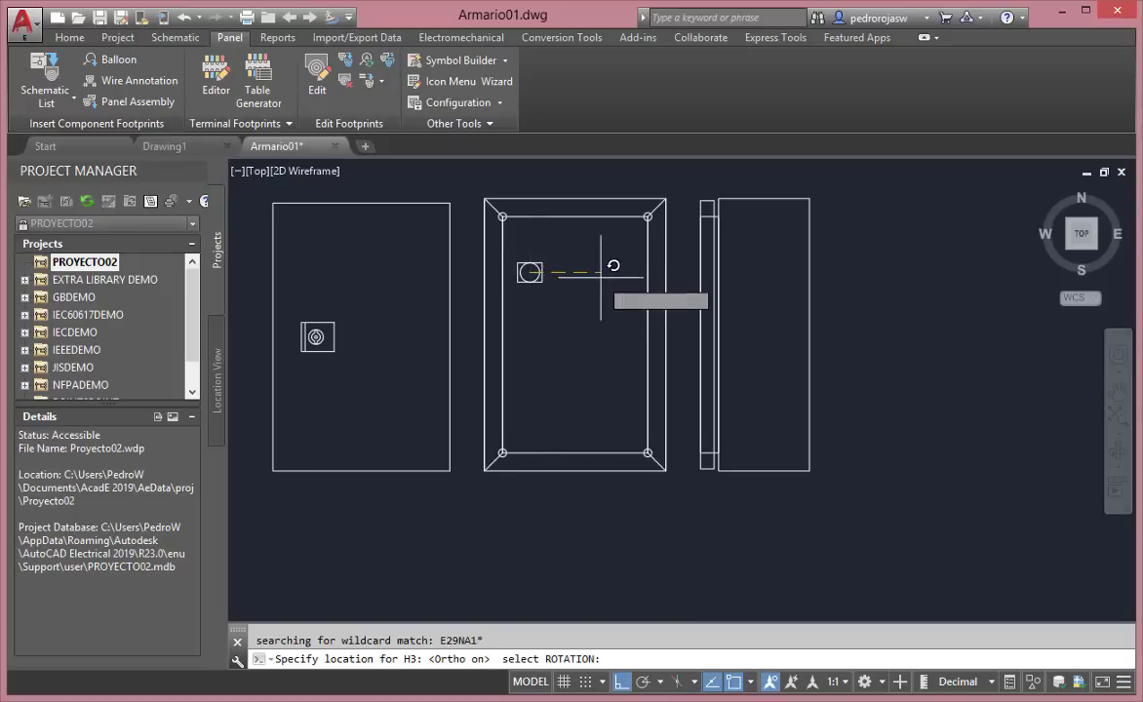
{"action": "left_click", "coordinate": [601, 272]}
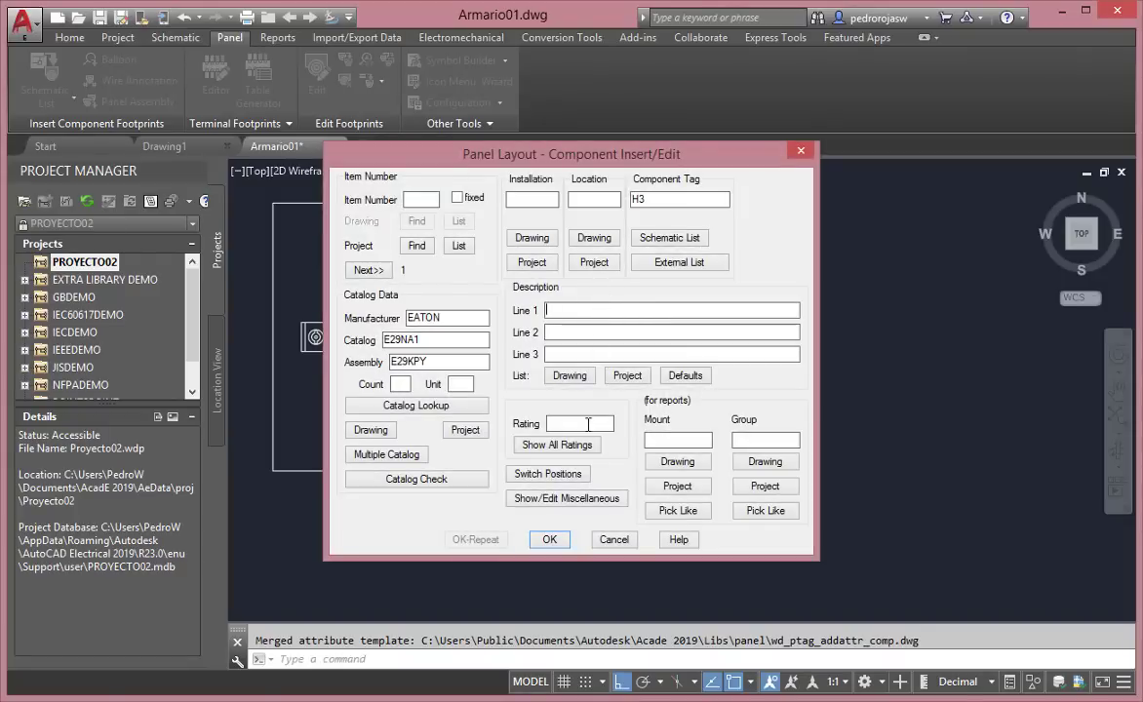
{"action": "left_click", "coordinate": [550, 540]}
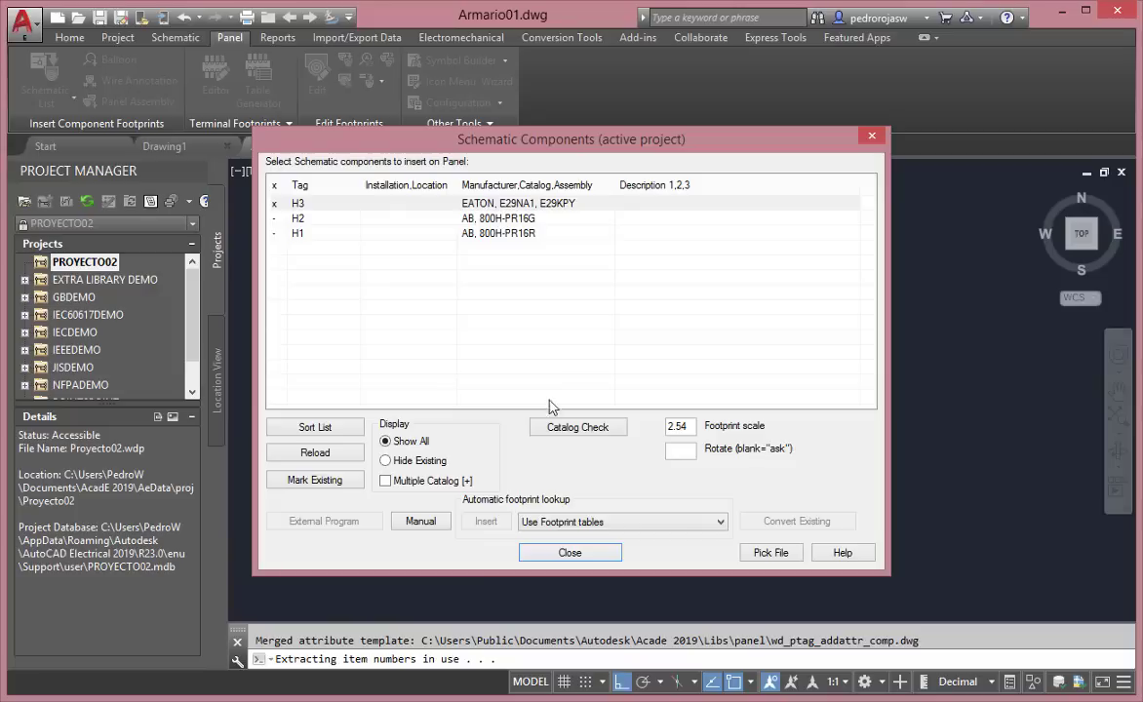
Insert the H2 pilot light footprint (AB 800H-PR16G) unrotated just right of H3, level with it, with ortho on and default component data
{"action": "left_click", "coordinate": [522, 221]}
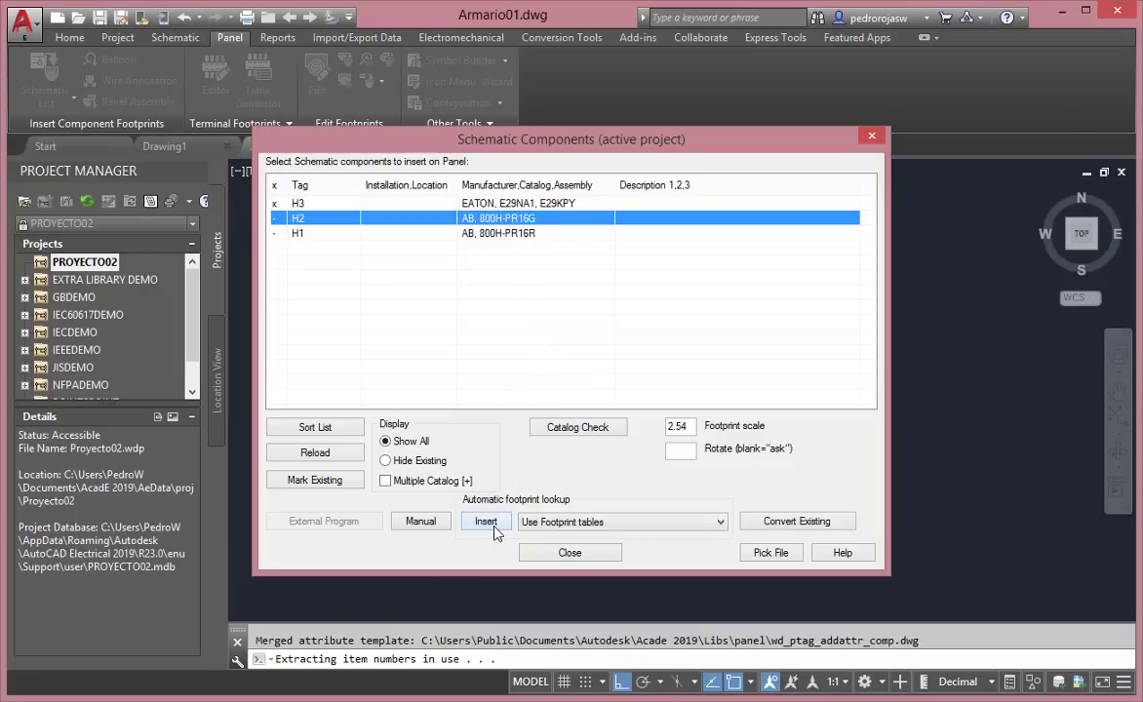
{"action": "left_click", "coordinate": [486, 521]}
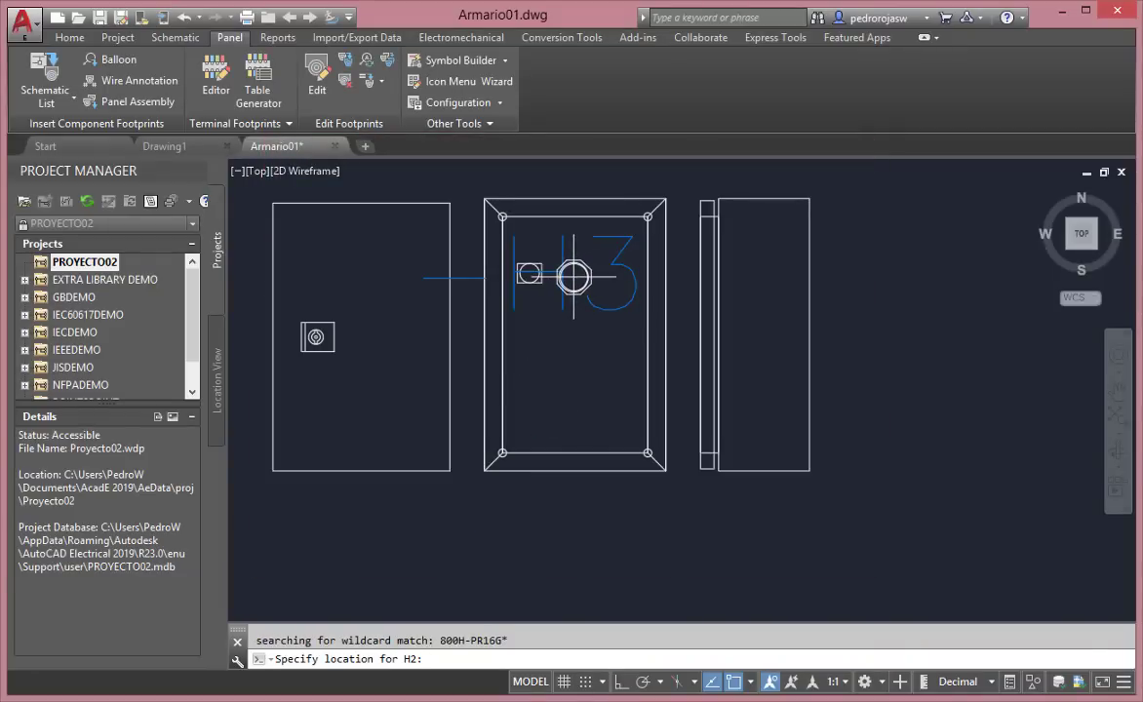
{"action": "key", "text": "F8"}
{"action": "left_click", "coordinate": [573, 272]}
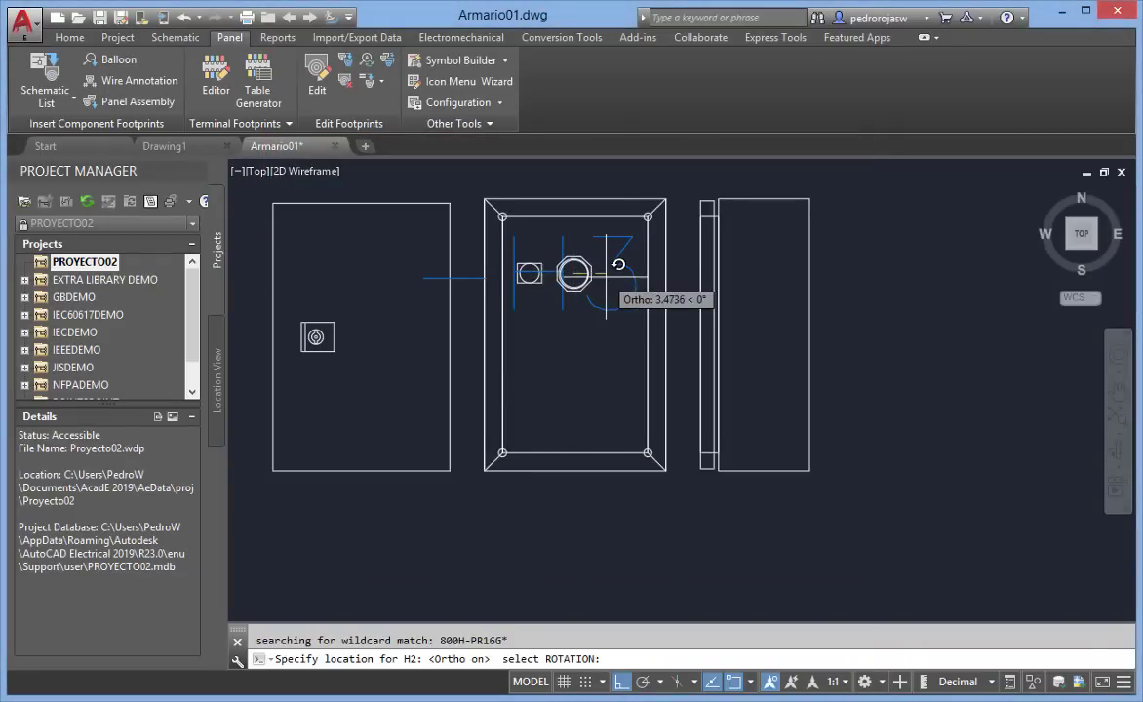
{"action": "left_click", "coordinate": [579, 463]}
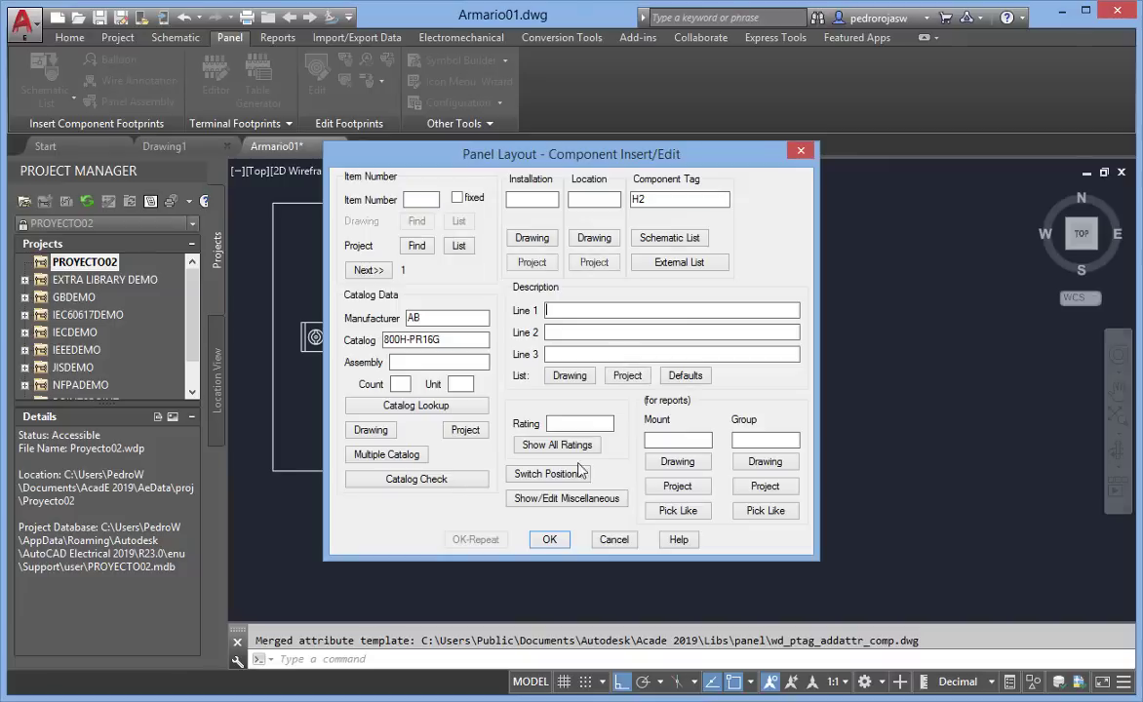
{"action": "left_click", "coordinate": [566, 537]}
Insert the H1 pilot light footprint (AB 800H-PR16R) unrotated just right of H2, keeping its default data, and close the schematic component list
{"action": "left_click", "coordinate": [493, 233]}
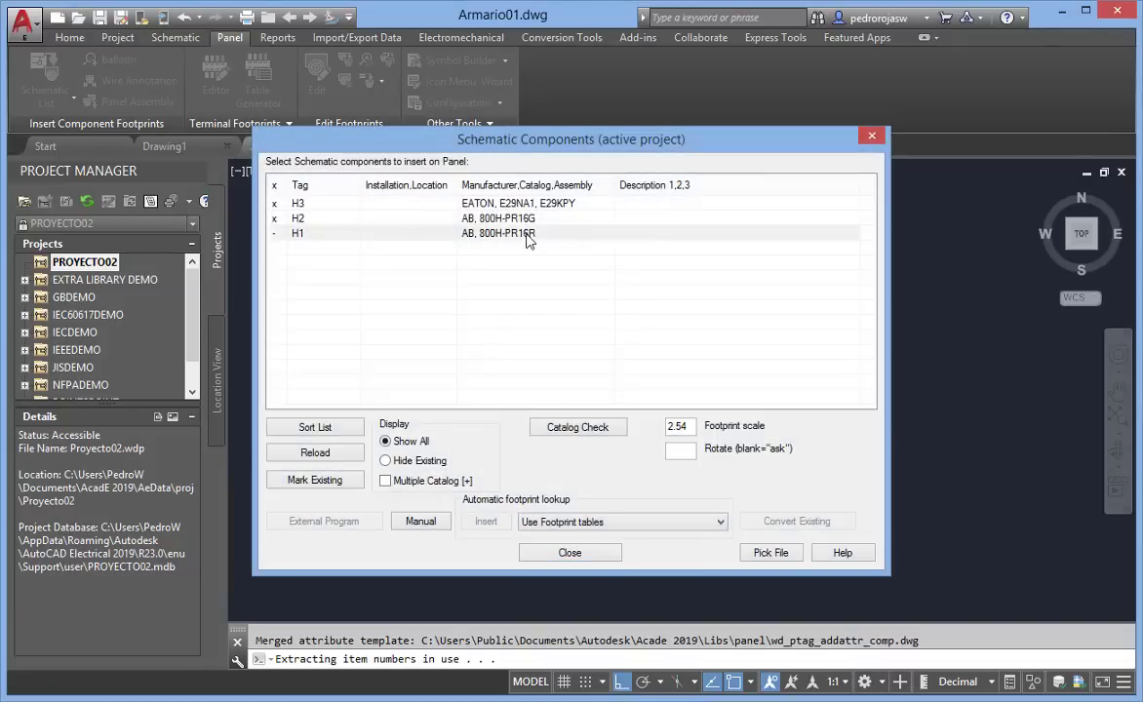
{"action": "left_click", "coordinate": [485, 521]}
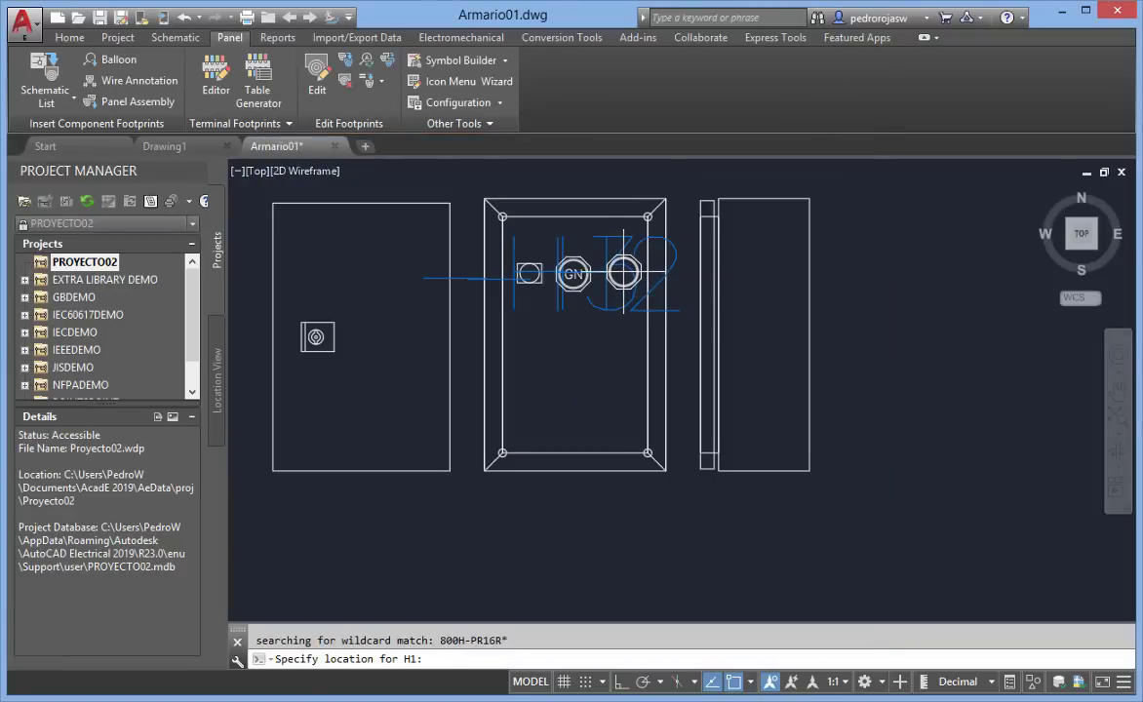
{"action": "key", "text": "F8"}
{"action": "left_click", "coordinate": [621, 273]}
{"action": "left_click", "coordinate": [684, 273]}
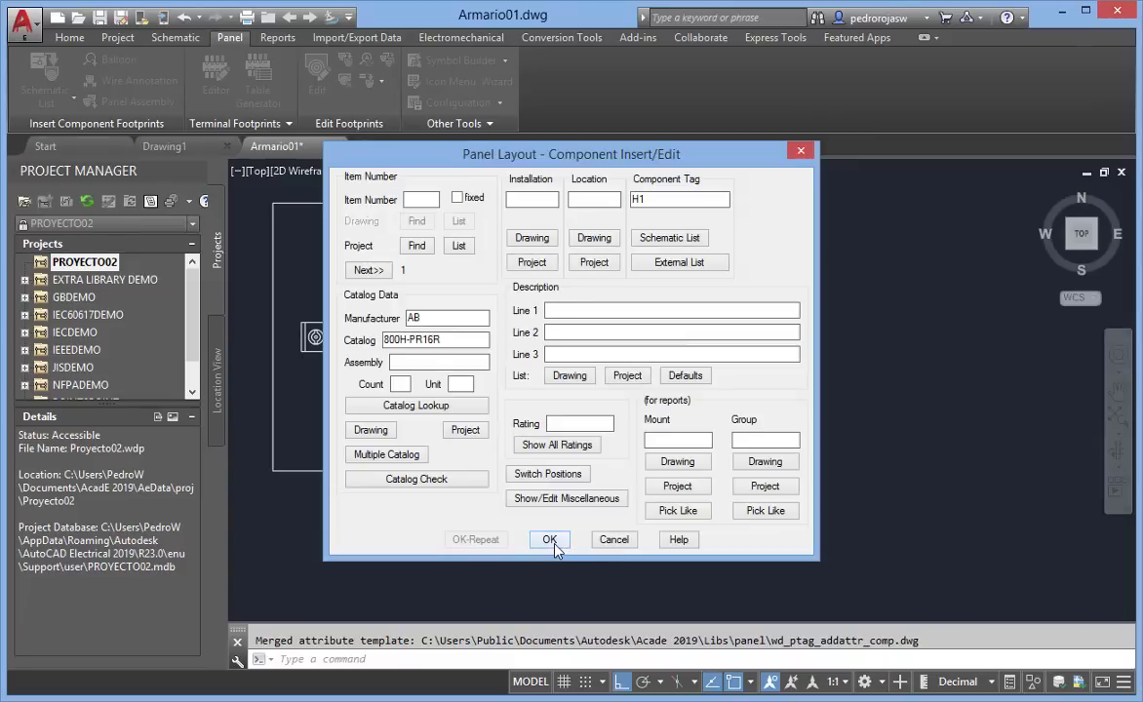
{"action": "left_click", "coordinate": [550, 539]}
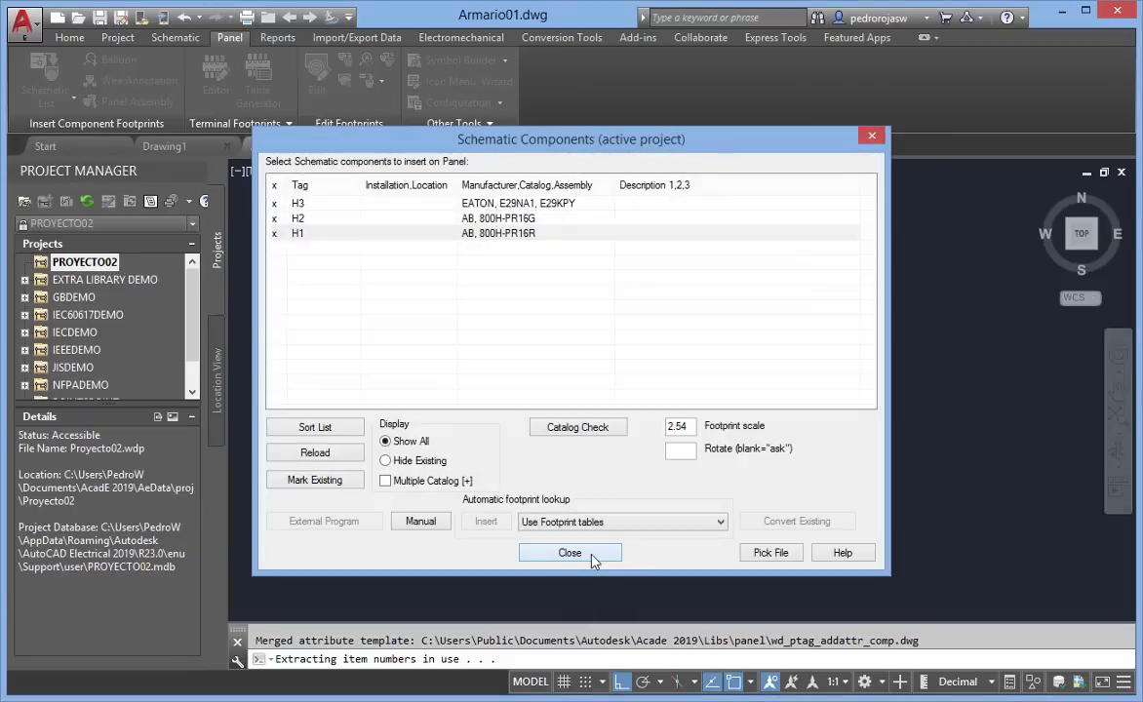
{"action": "left_click", "coordinate": [589, 556]}
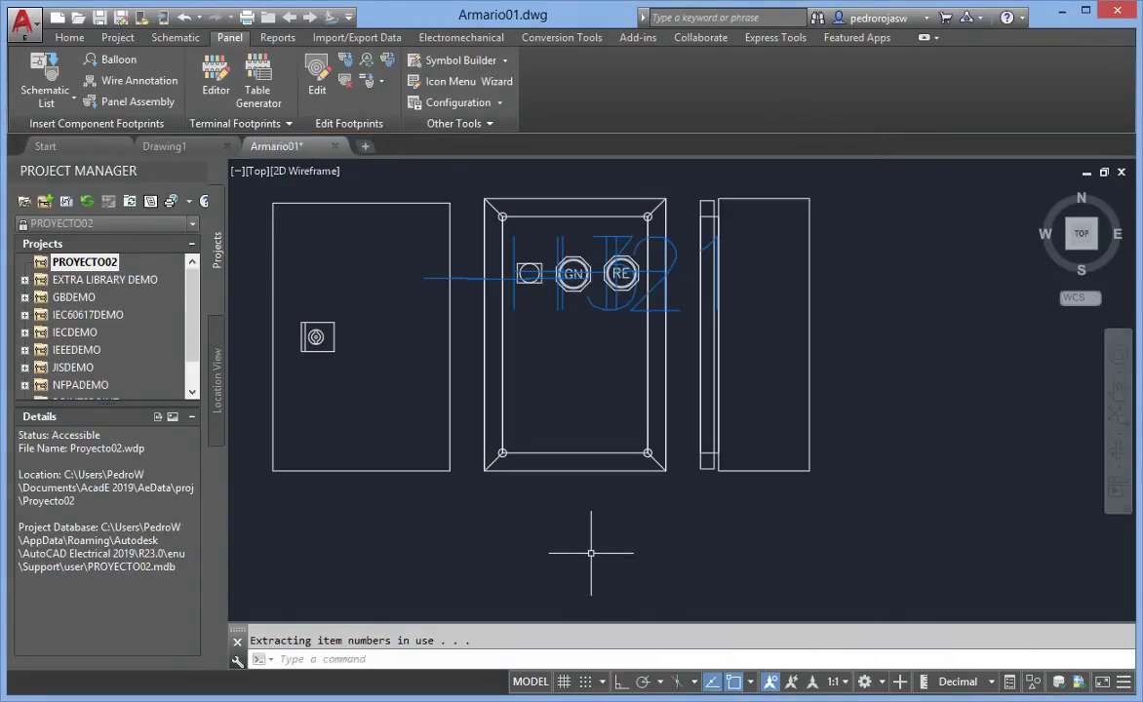